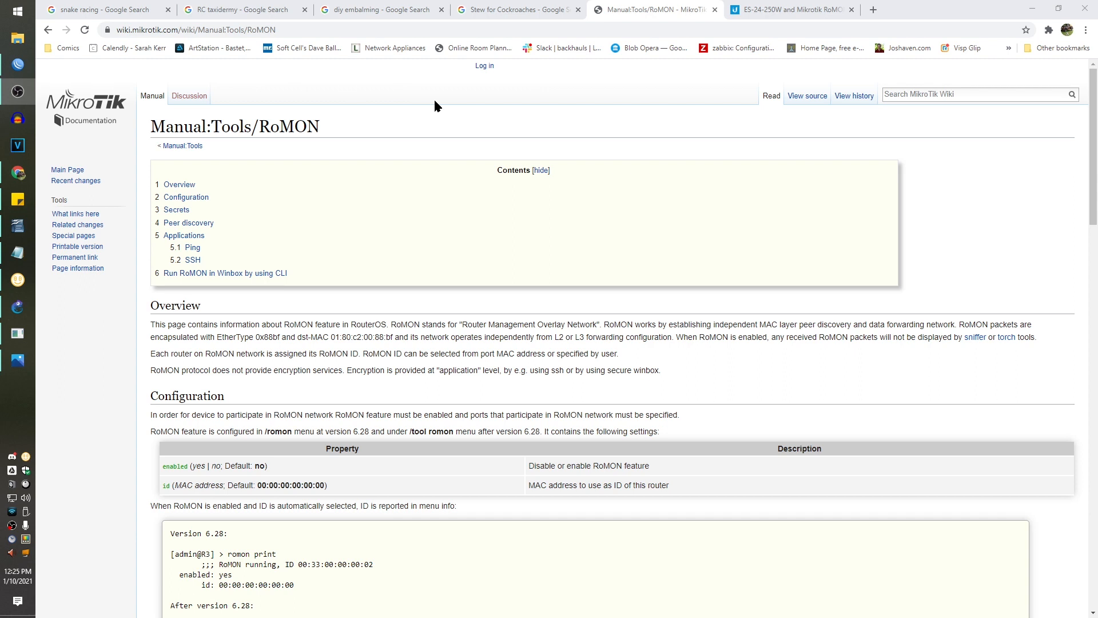
- Minimize the MikroTik Wiki browser window to reveal the ROMON TUTORIAL lab in GNS3
{"action": "left_click", "coordinate": [1032, 9]}
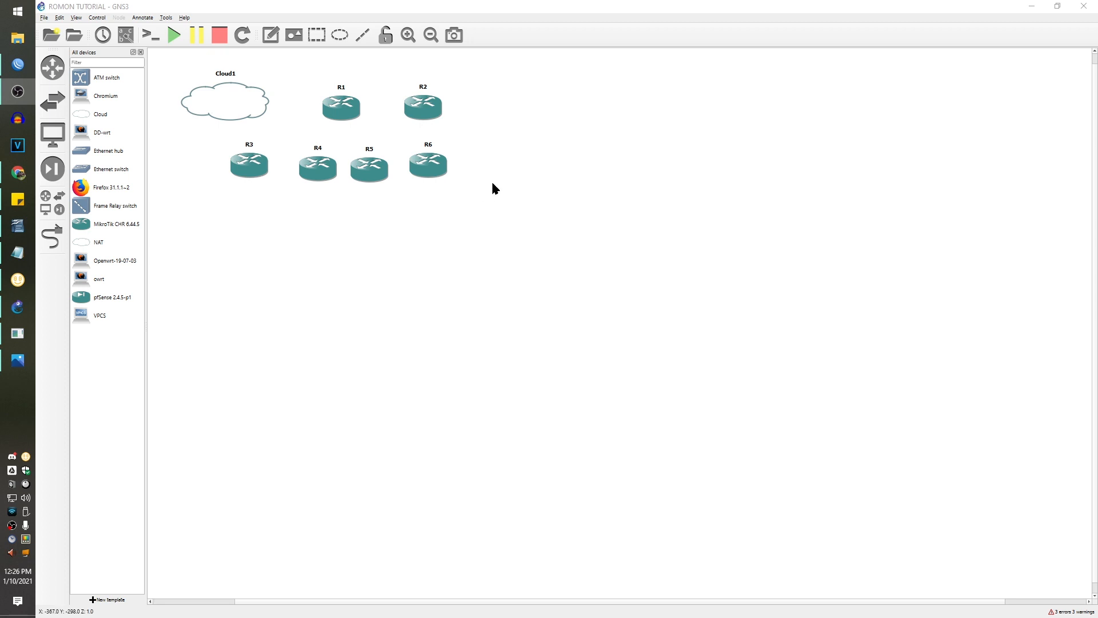
{"action": "left_click", "coordinate": [19, 362]}
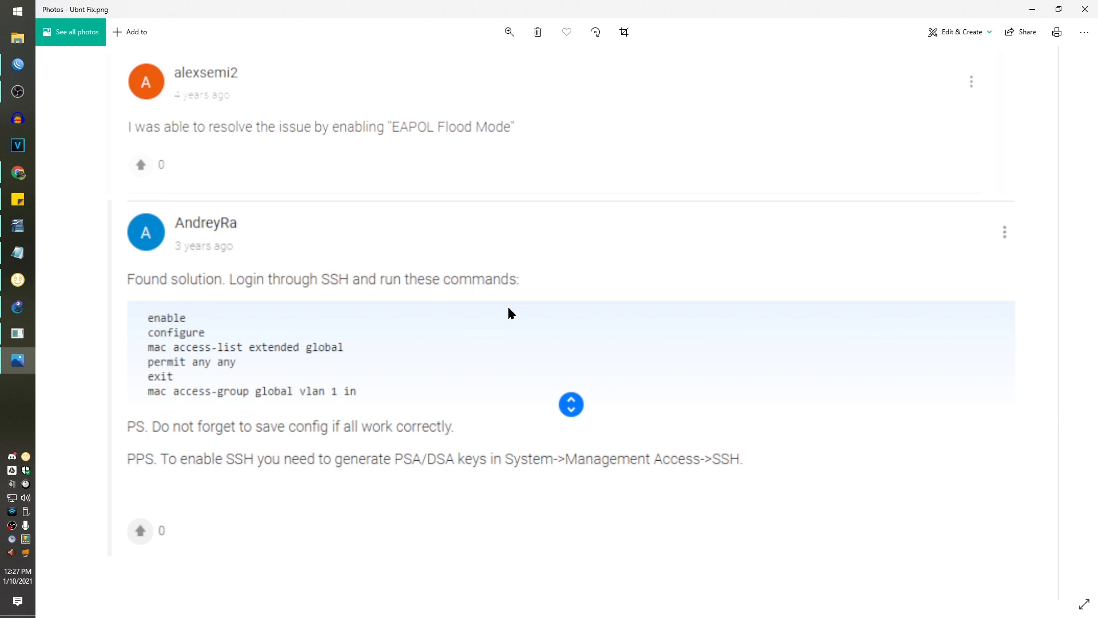
{"action": "left_click", "coordinate": [17, 360]}
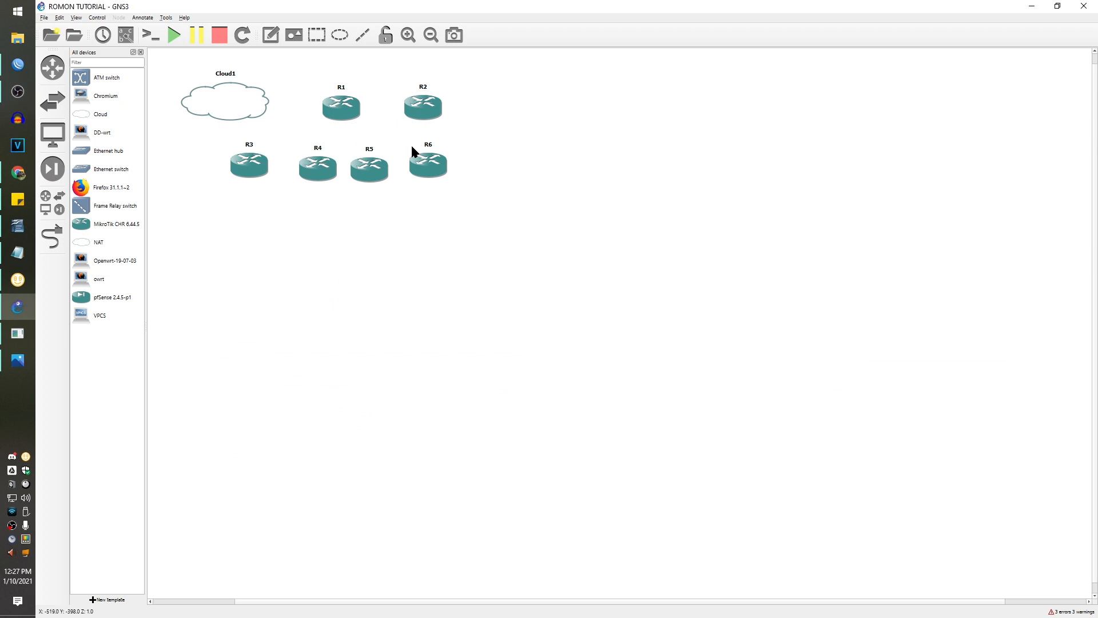
- Place R2 and R4 across the top and R5, R3, R6 lower, then arm the link tool
{"action": "left_click_drag", "start_coordinate": [429, 113], "coordinate": [580, 122]}
{"action": "left_click_drag", "start_coordinate": [431, 170], "coordinate": [938, 440]}
{"action": "left_click_drag", "start_coordinate": [369, 171], "coordinate": [306, 368]}
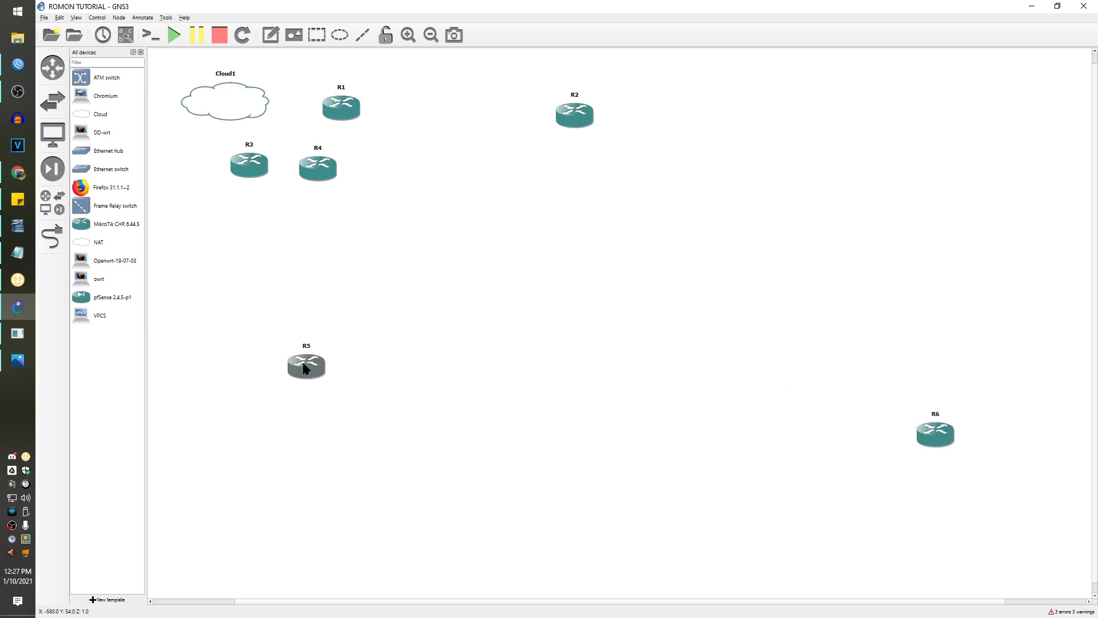
{"action": "left_click_drag", "start_coordinate": [322, 184], "coordinate": [1019, 139]}
{"action": "left_click_drag", "start_coordinate": [239, 151], "coordinate": [409, 228]}
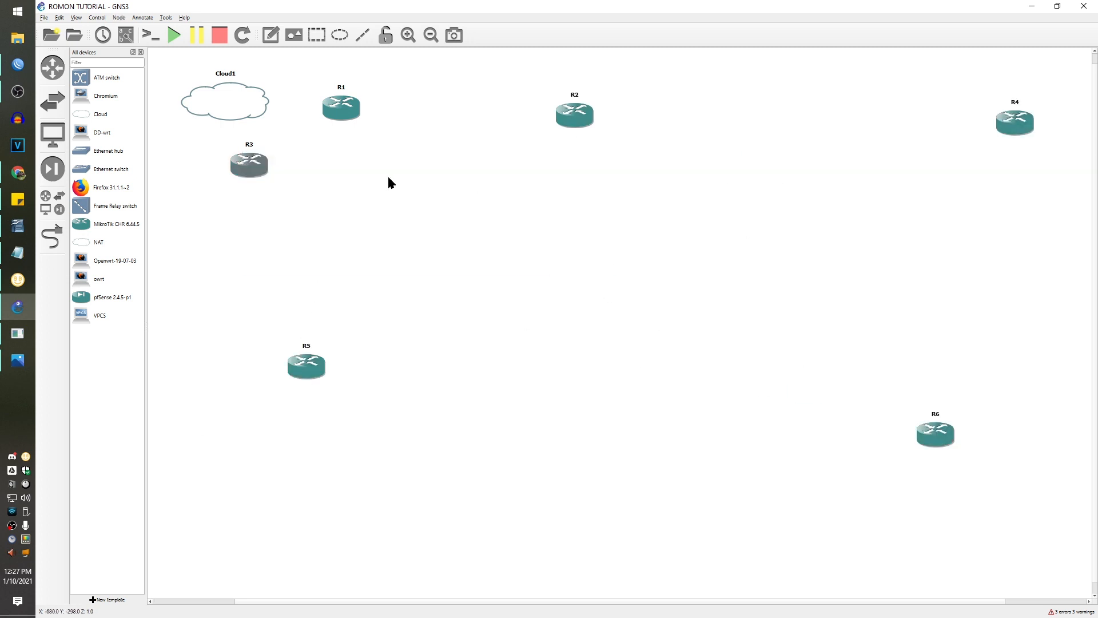
{"action": "left_click_drag", "start_coordinate": [257, 166], "coordinate": [577, 351]}
{"action": "left_click", "coordinate": [614, 480]}
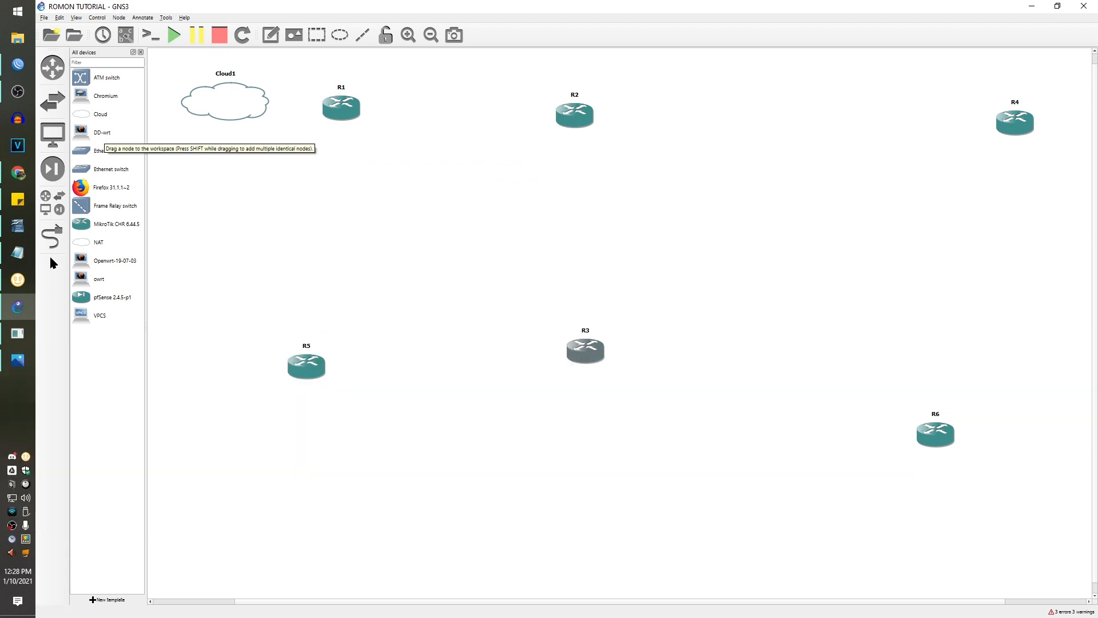
{"action": "left_click", "coordinate": [52, 236]}
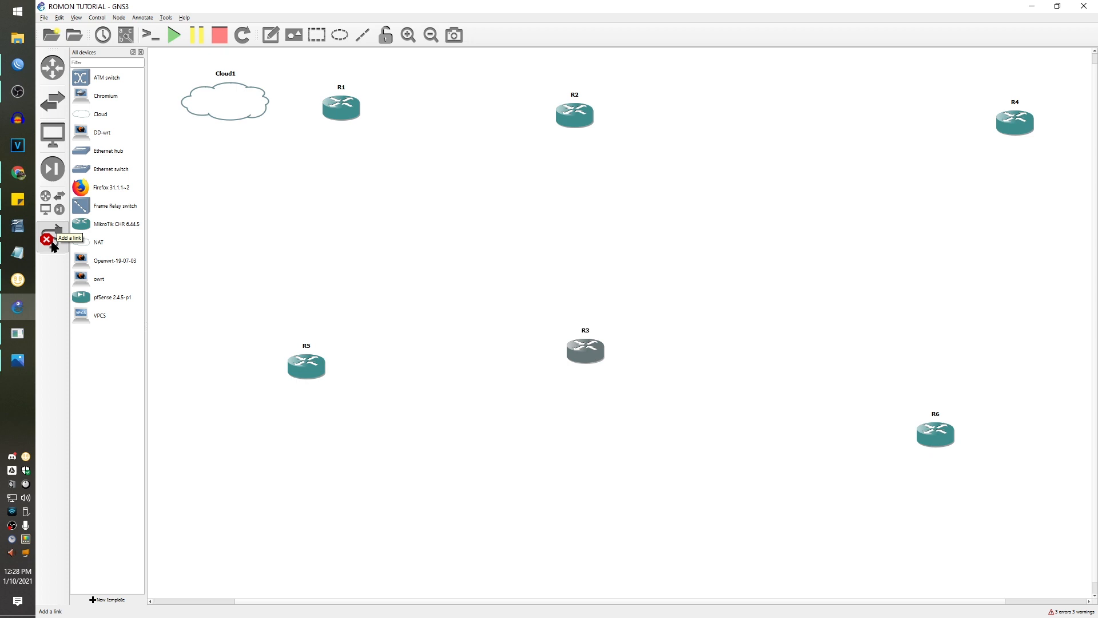
- Link Cloud1 (ens18) to R1, then R1 to R2 and R1 to R5
{"action": "left_click", "coordinate": [229, 104]}
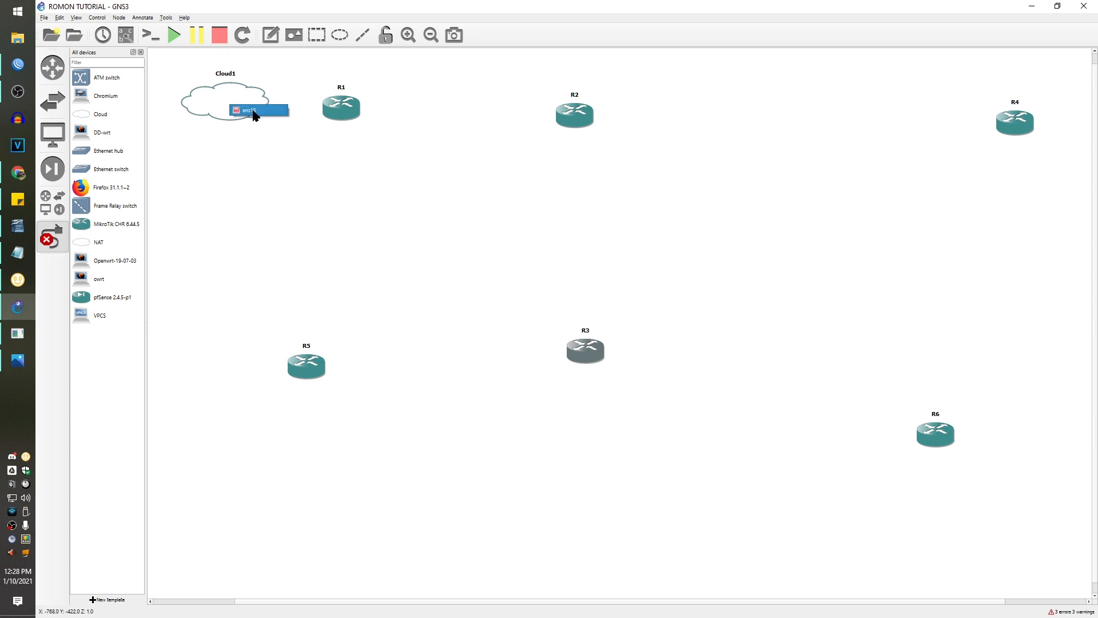
{"action": "left_click", "coordinate": [252, 111]}
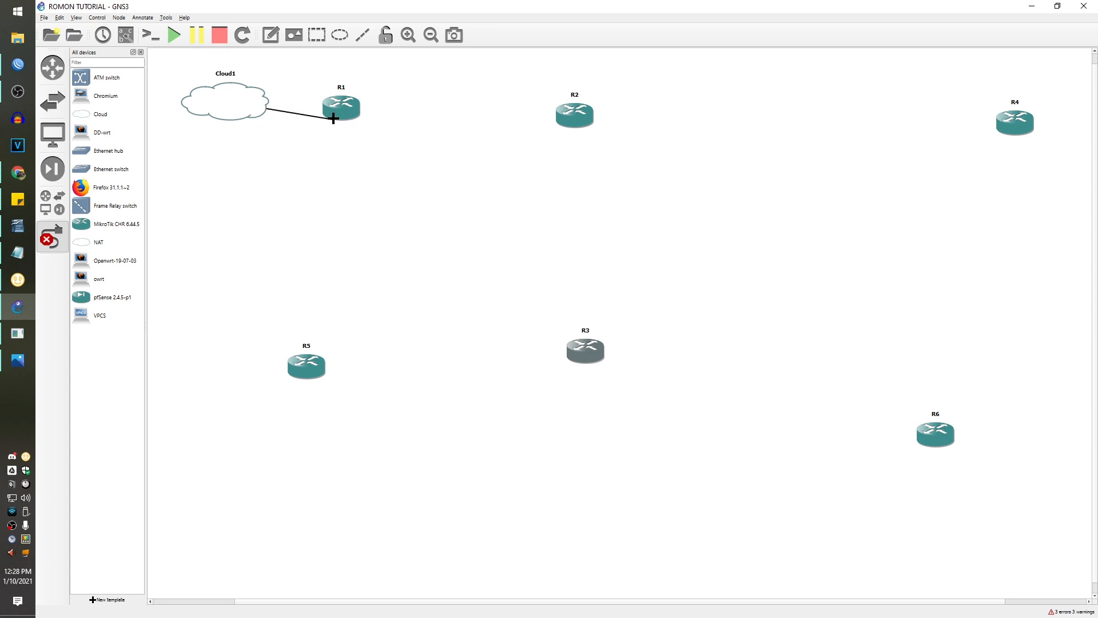
{"action": "left_click", "coordinate": [336, 103]}
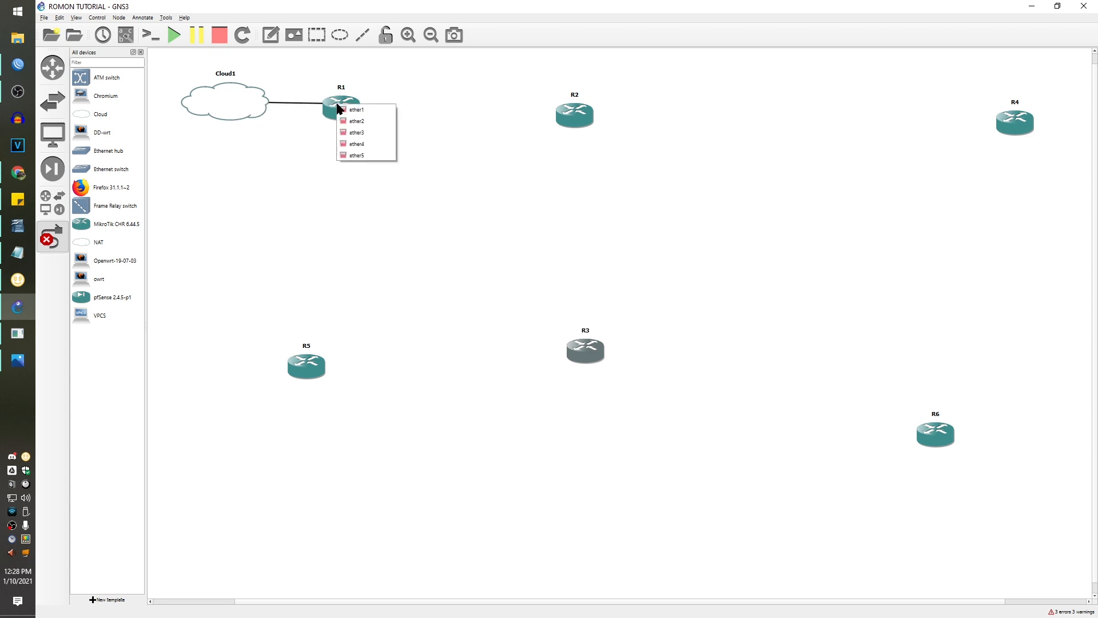
{"action": "left_click", "coordinate": [350, 108]}
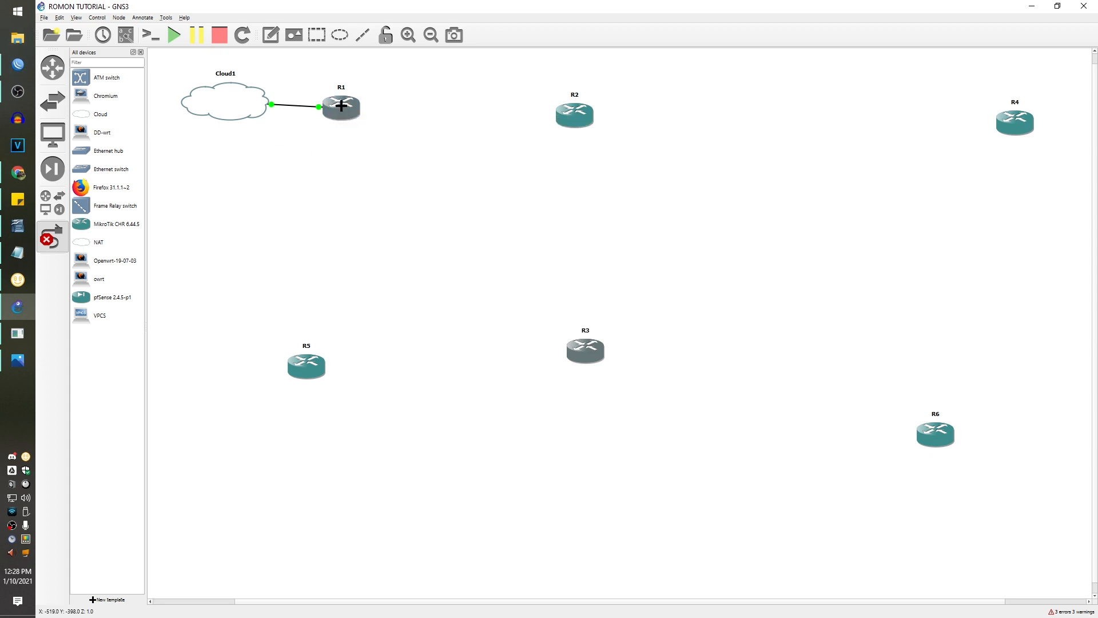
{"action": "left_click", "coordinate": [342, 106]}
{"action": "left_click", "coordinate": [368, 157]}
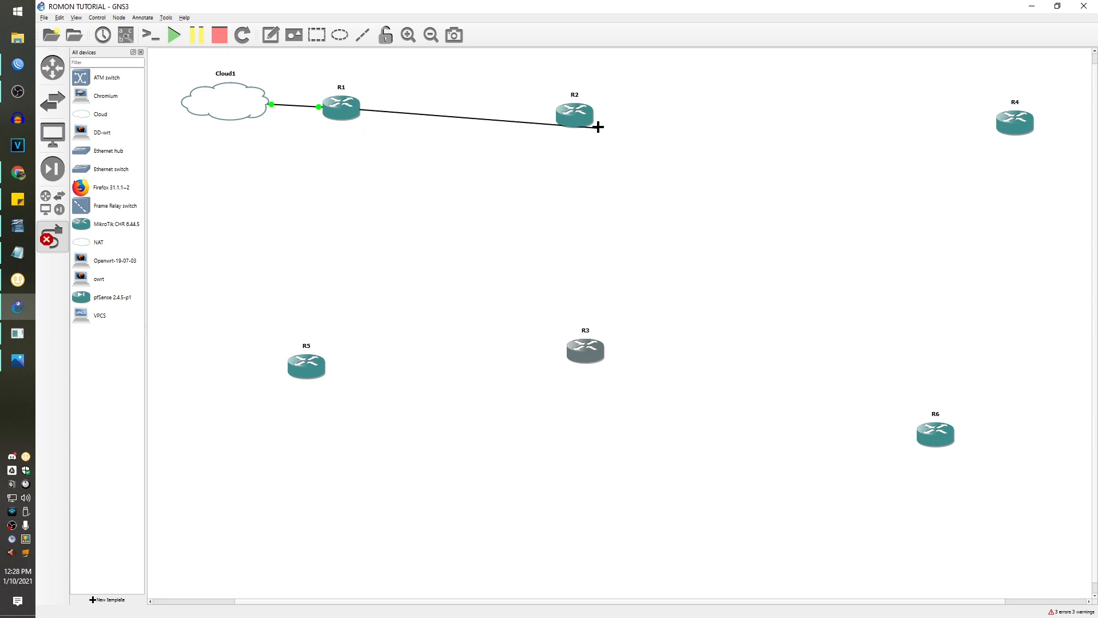
{"action": "left_click", "coordinate": [582, 115]}
{"action": "left_click", "coordinate": [601, 128]}
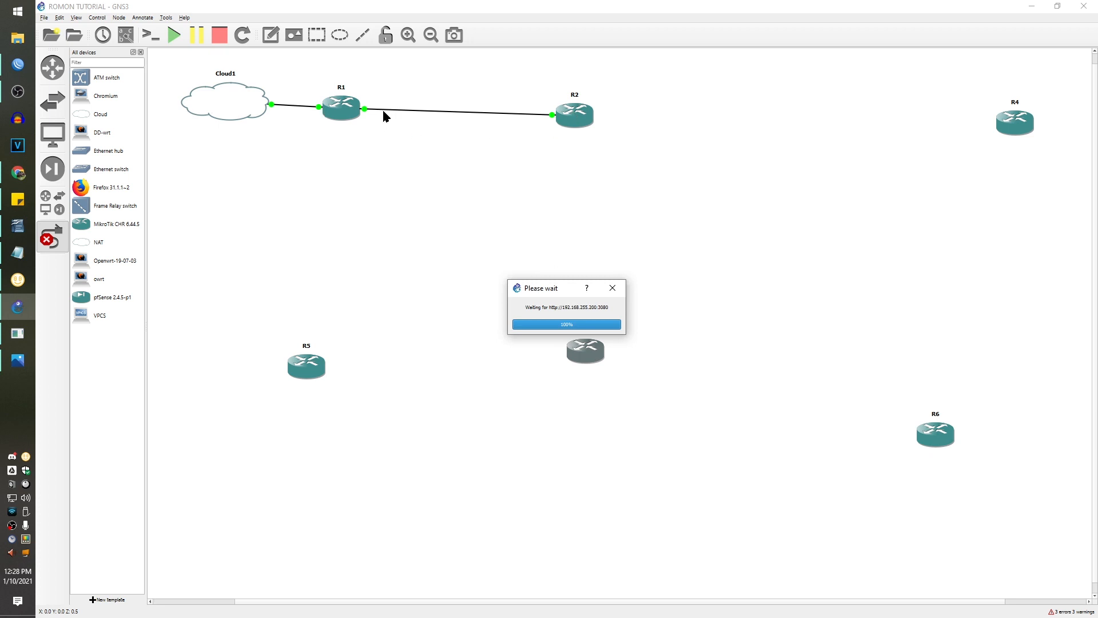
{"action": "left_click", "coordinate": [342, 103]}
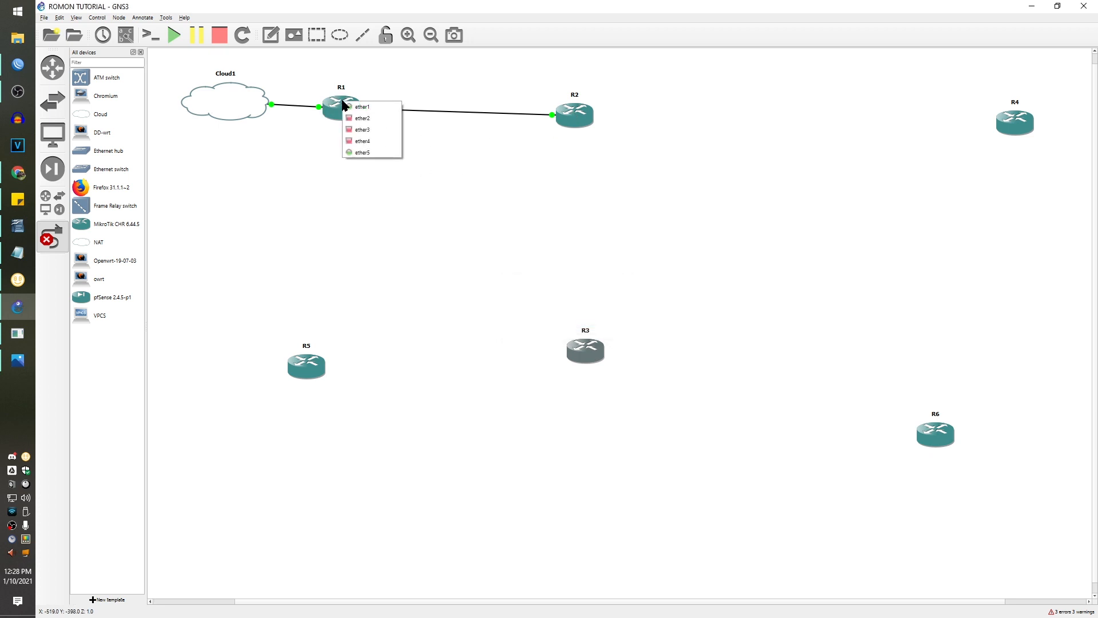
{"action": "left_click", "coordinate": [366, 141]}
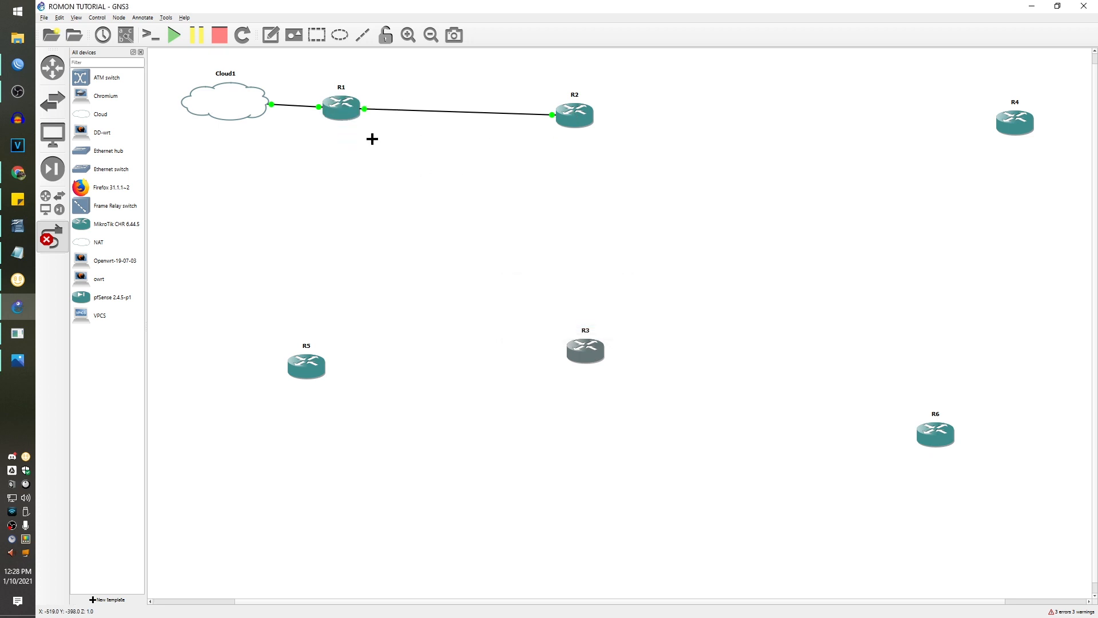
{"action": "left_click", "coordinate": [307, 368]}
{"action": "left_click", "coordinate": [323, 373]}
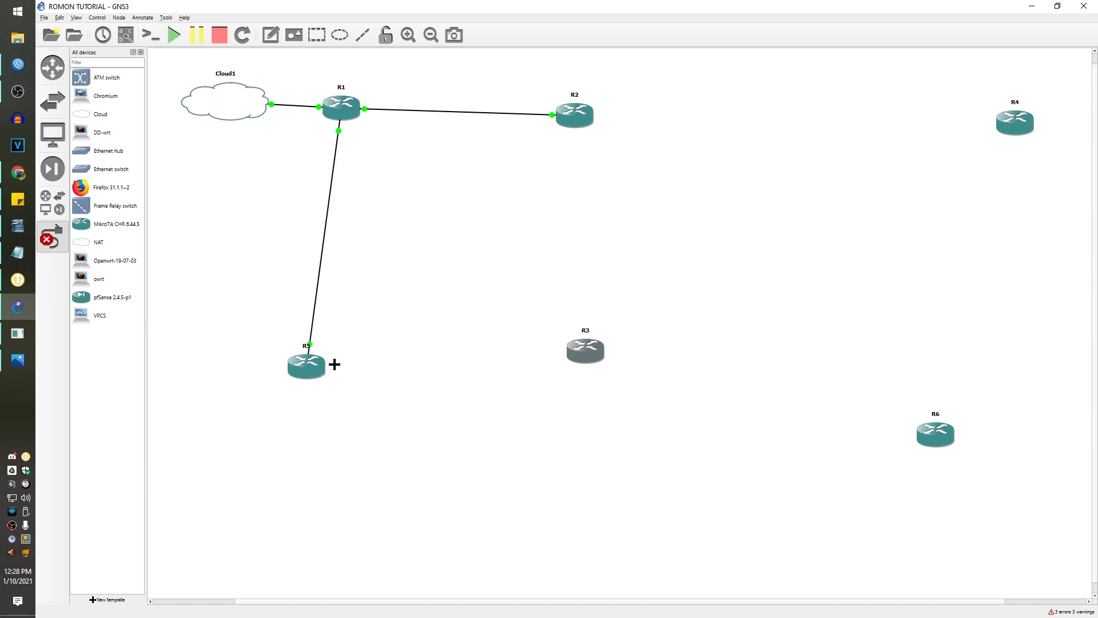
- Link R2 to R4, R4 ether4 to R6 ether1, and R5 ether5 to R3 ether1
{"action": "left_click", "coordinate": [586, 124]}
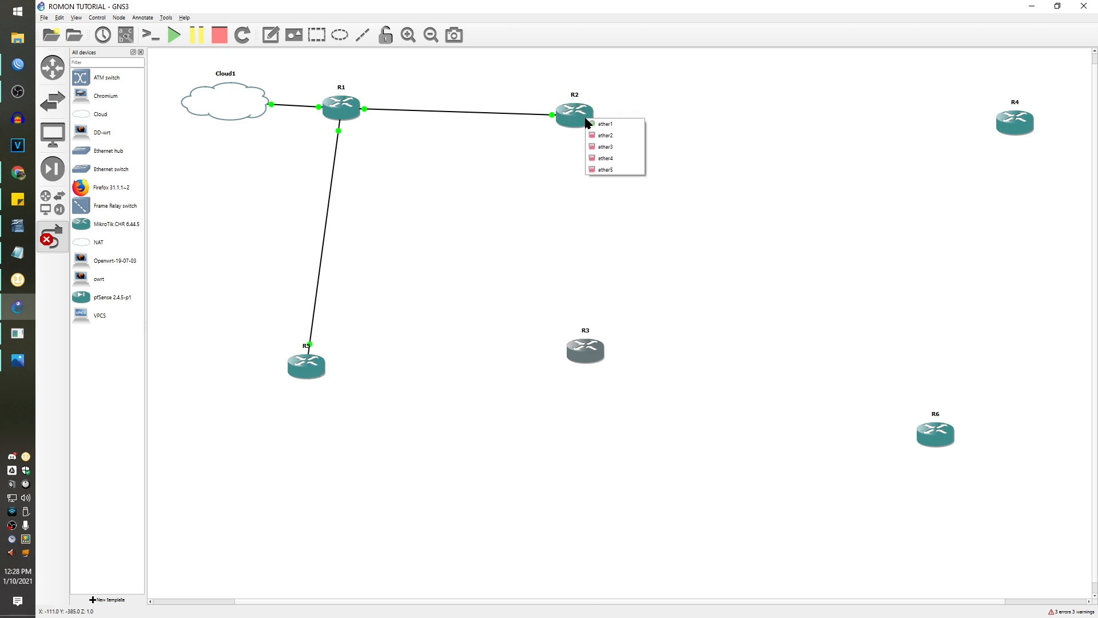
{"action": "left_click", "coordinate": [621, 166]}
{"action": "left_click", "coordinate": [1011, 124]}
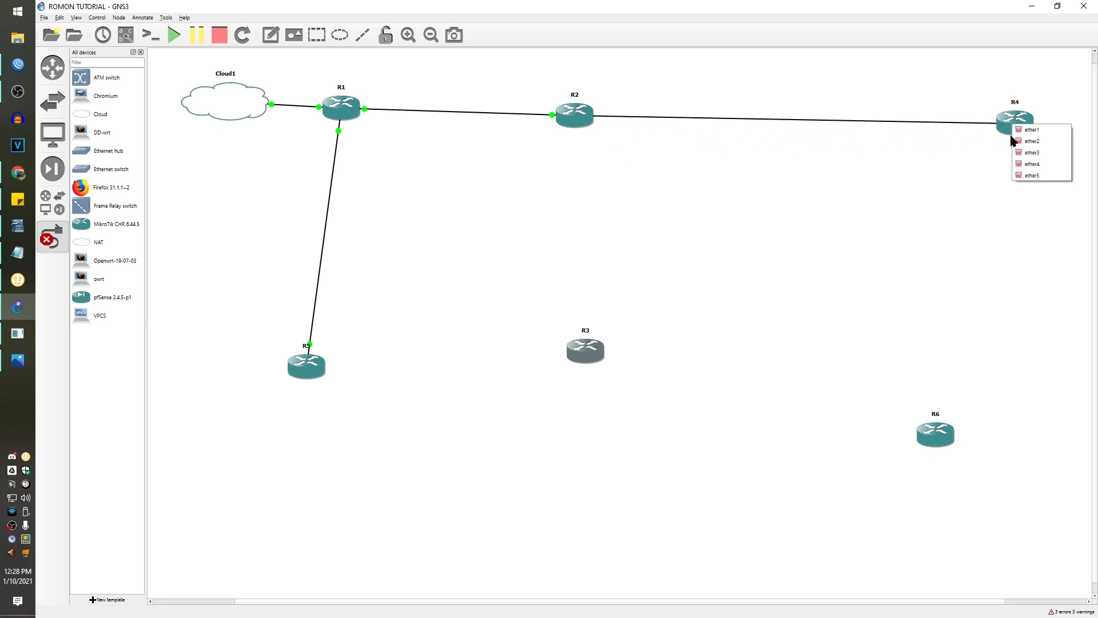
{"action": "left_click", "coordinate": [1030, 141]}
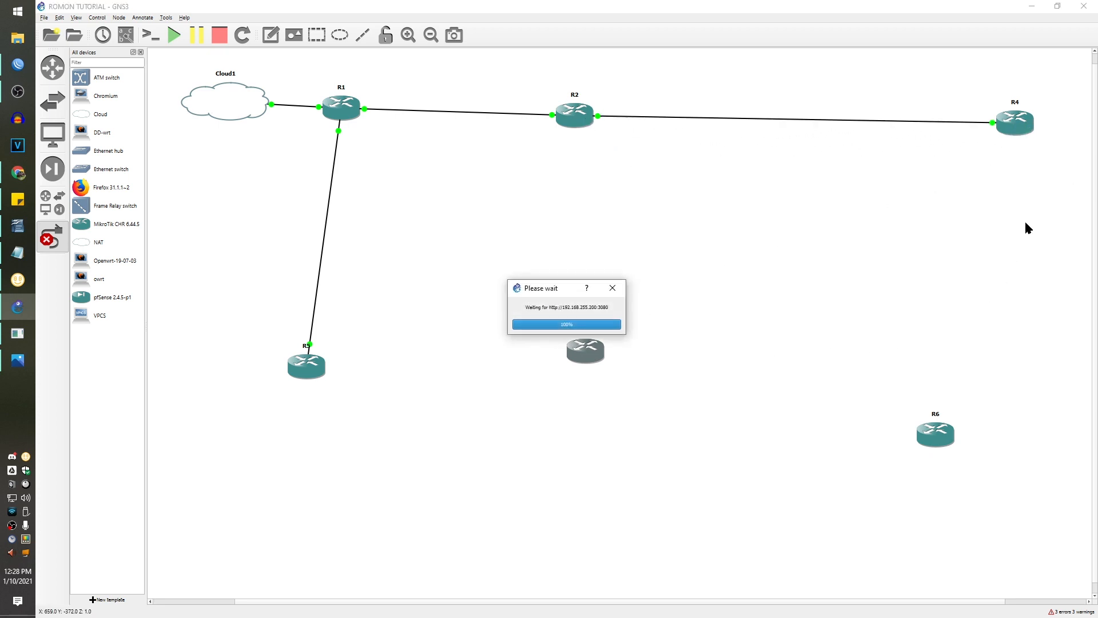
{"action": "left_click", "coordinate": [1019, 125]}
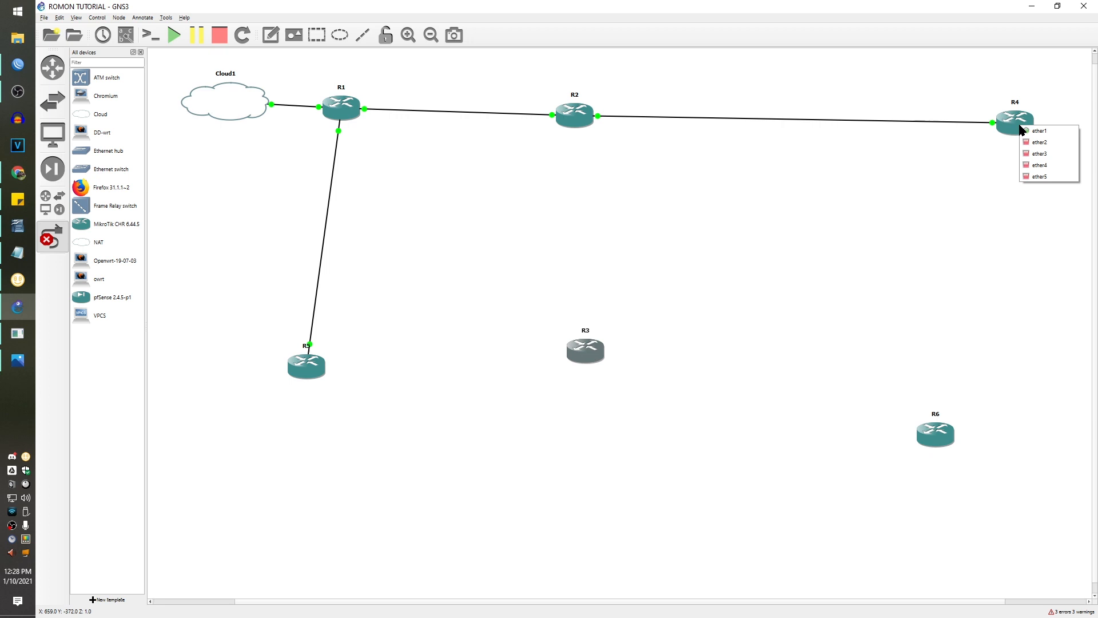
{"action": "left_click", "coordinate": [1040, 177]}
{"action": "left_click", "coordinate": [949, 433]}
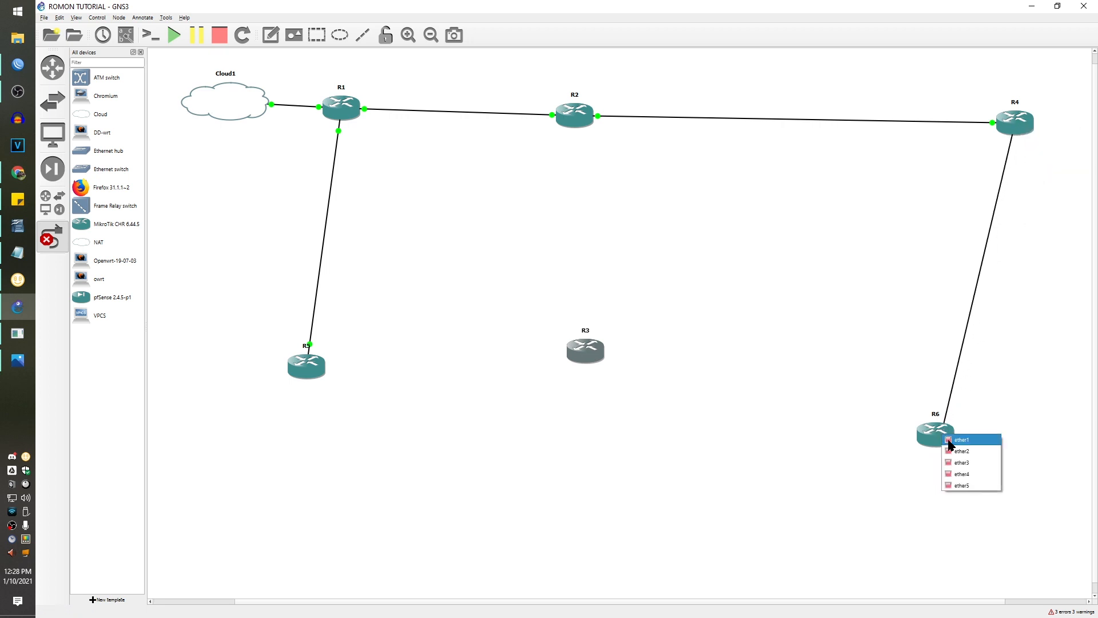
{"action": "left_click", "coordinate": [953, 441]}
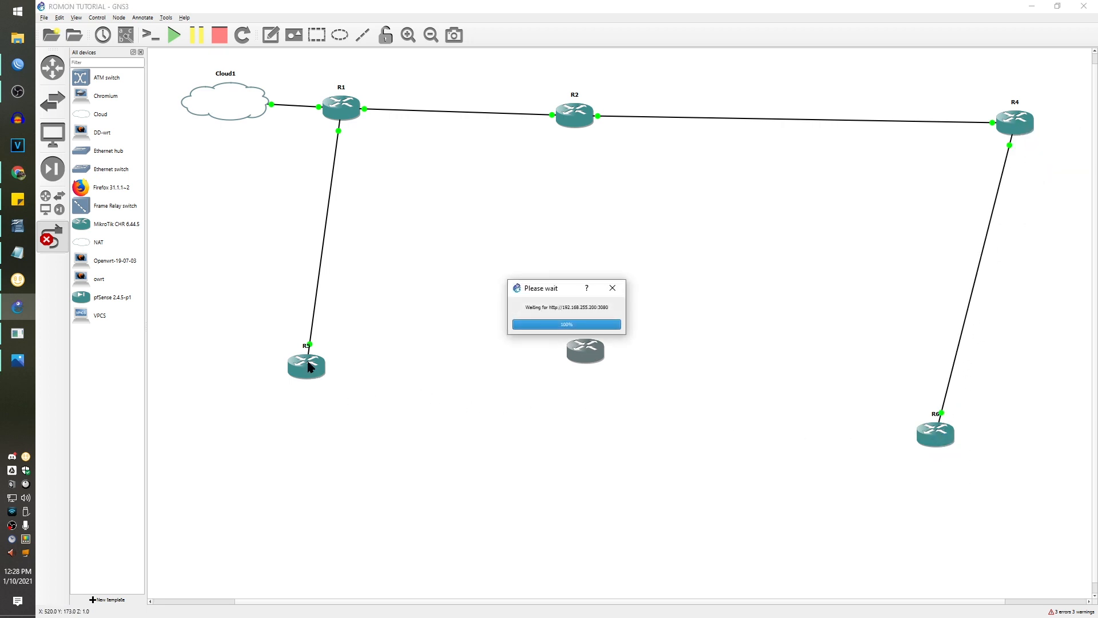
{"action": "left_click", "coordinate": [309, 368]}
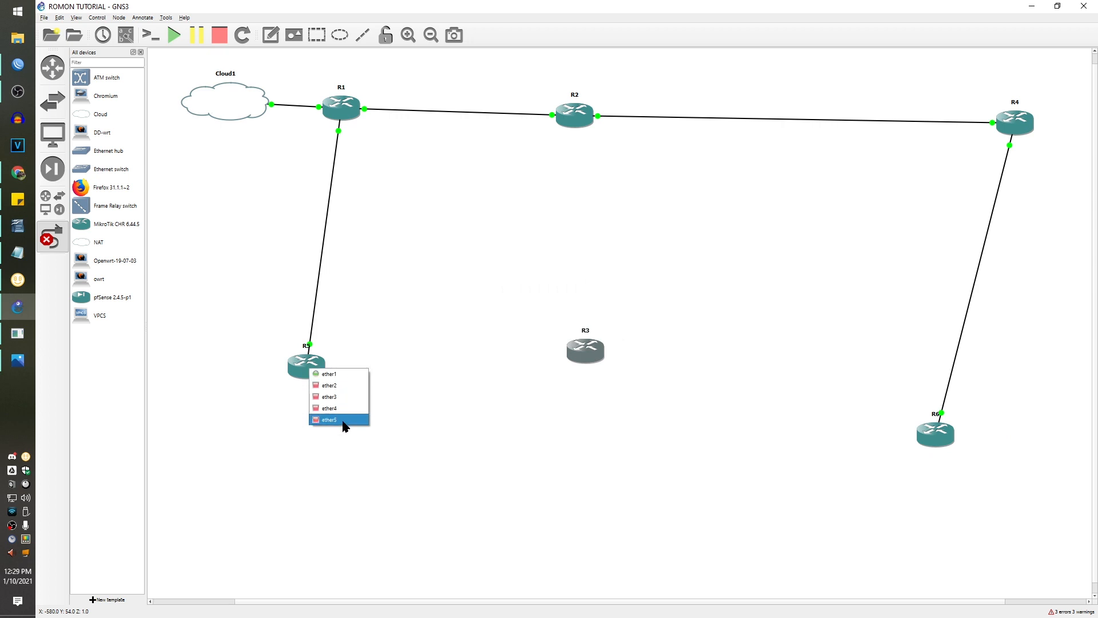
{"action": "left_click", "coordinate": [346, 420]}
{"action": "left_click", "coordinate": [579, 350]}
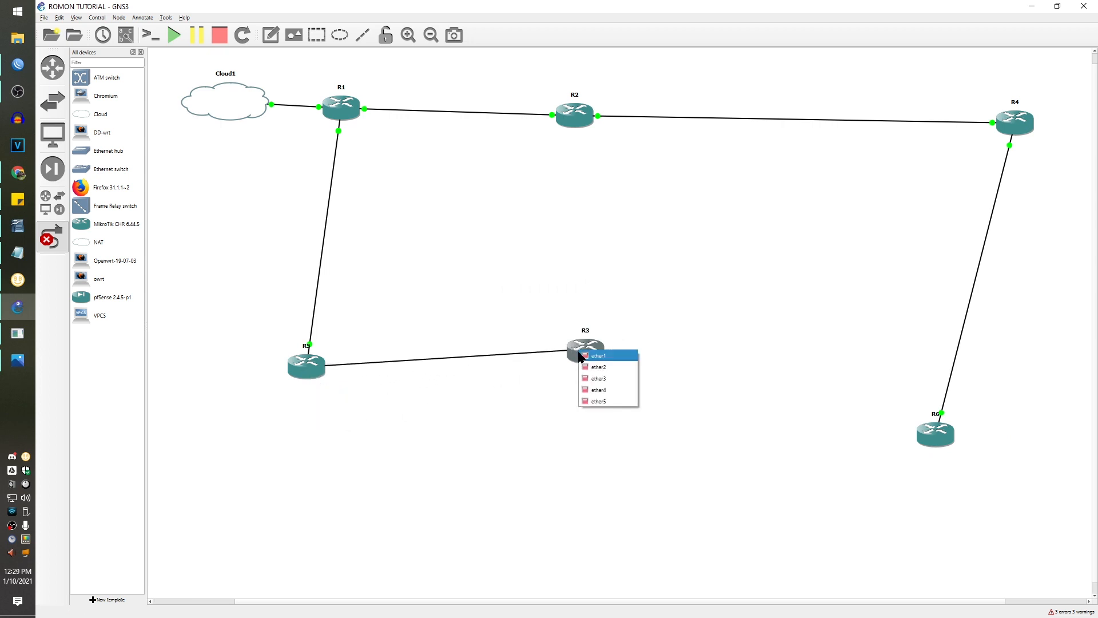
{"action": "left_click", "coordinate": [589, 361]}
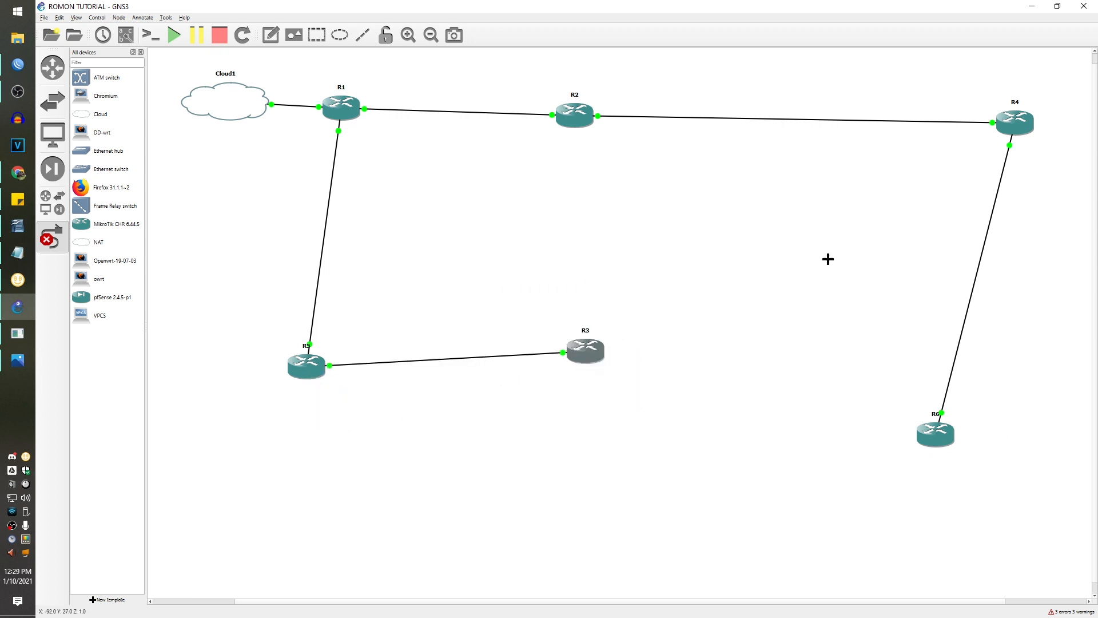
{"action": "left_click", "coordinate": [832, 186]}
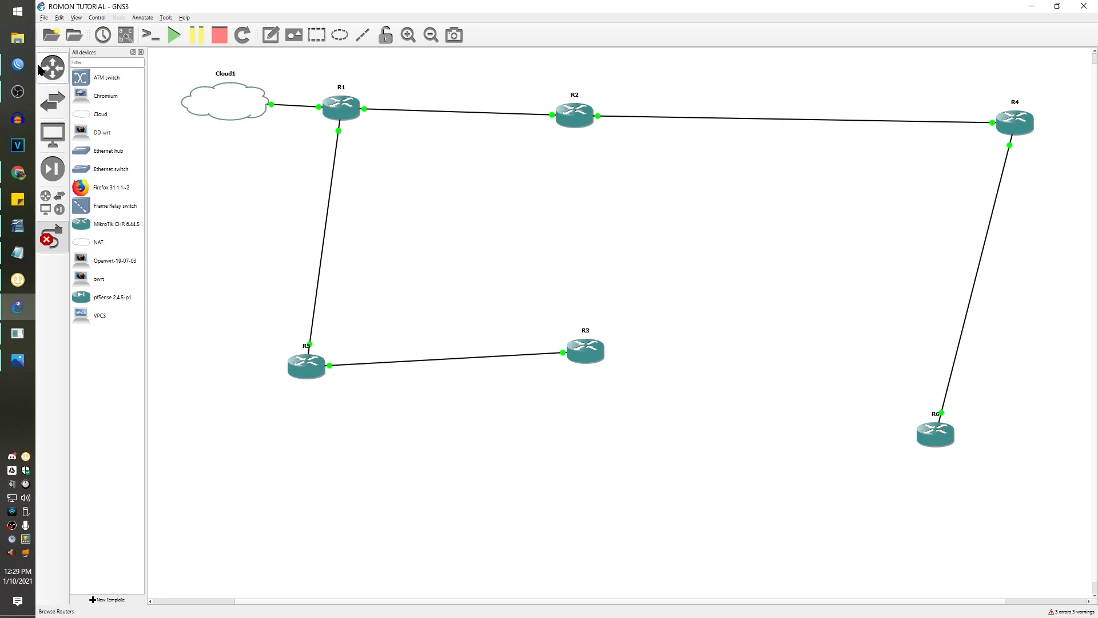
- Connect WinBox to R1 at 192.168.255.46 as admin with a blank password, moving the session aside
{"action": "key", "text": "alt+Tab"}
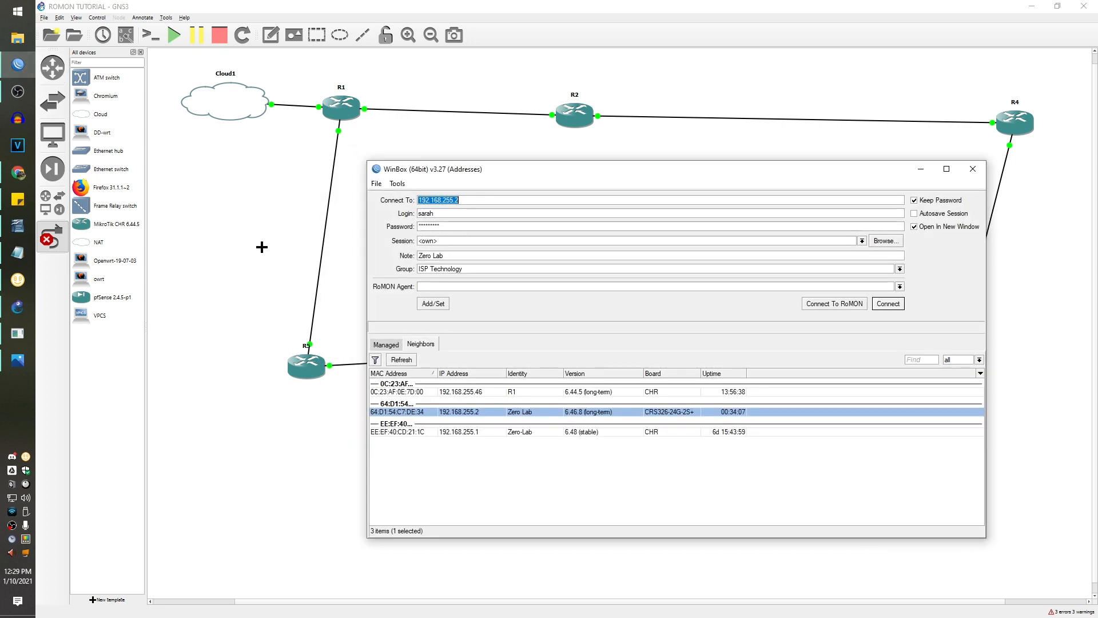
{"action": "left_click", "coordinate": [508, 393]}
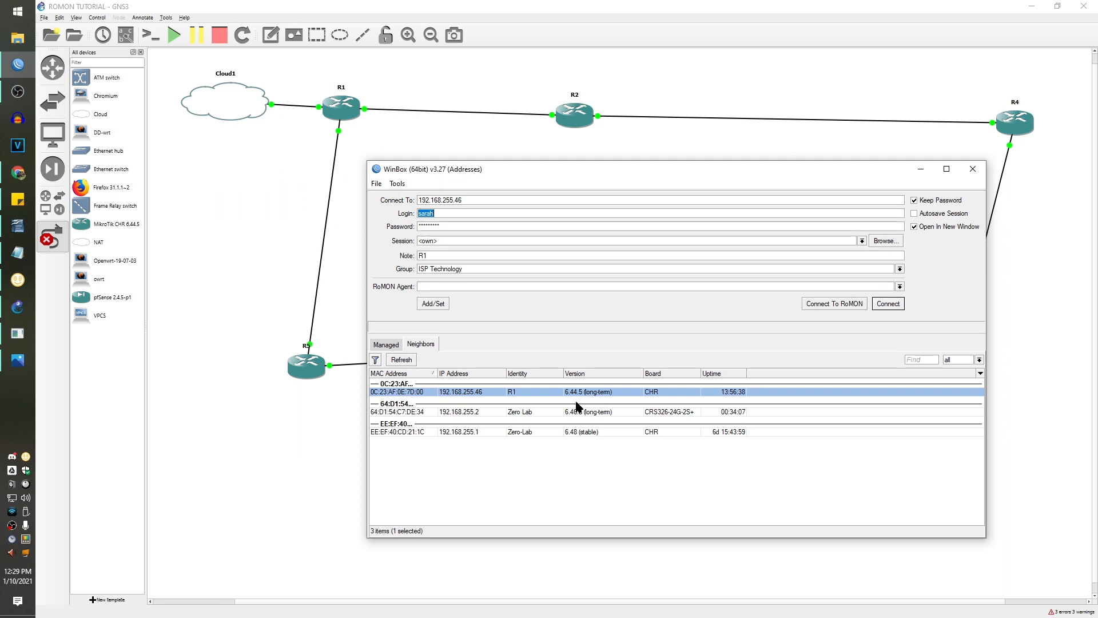
{"action": "type", "text": "admin"}
{"action": "key", "text": "Tab"}
{"action": "key", "text": "BackSpace"}
{"action": "left_click", "coordinate": [899, 307]}
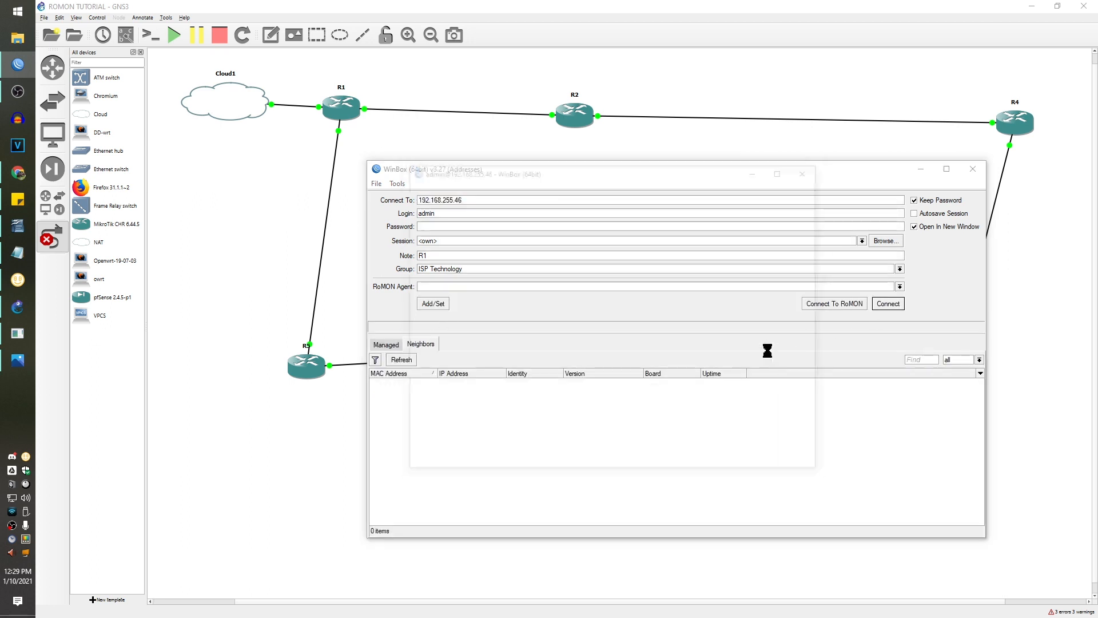
{"action": "left_click_drag", "start_coordinate": [613, 171], "coordinate": [428, 88]}
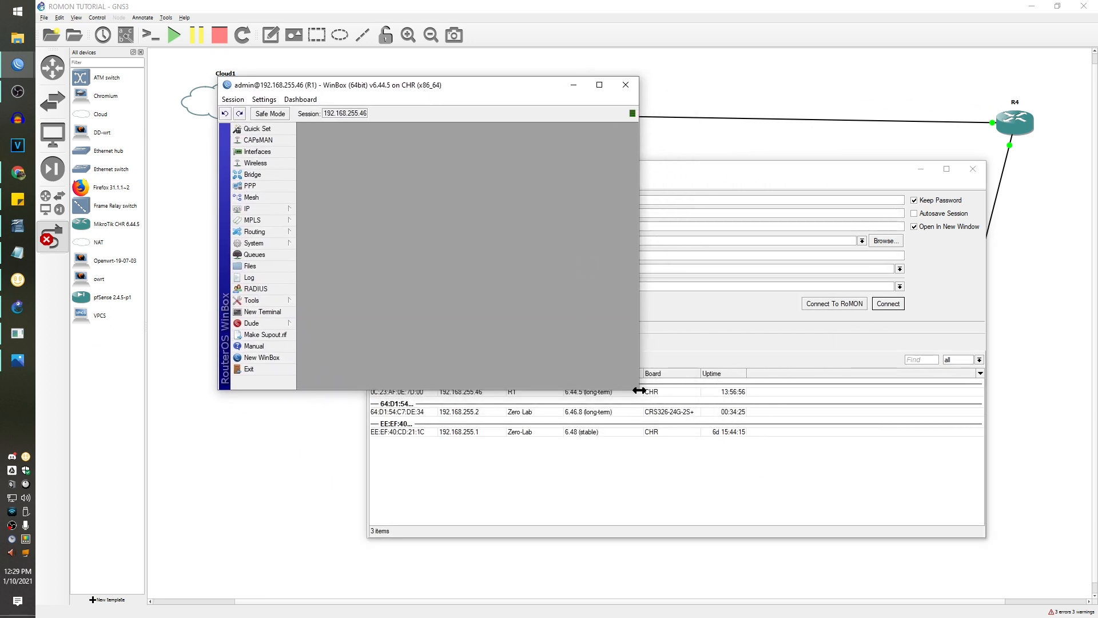
{"action": "left_click", "coordinate": [675, 304]}
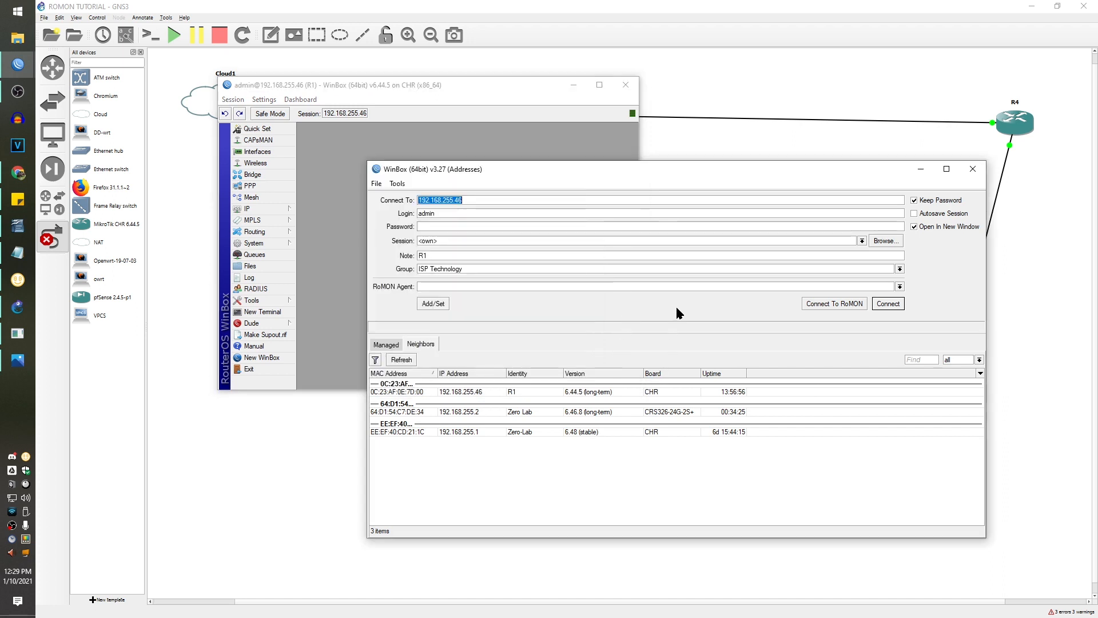
- Bring the R1 session window forward, move it up-left and enlarge it
{"action": "left_click", "coordinate": [835, 304]}
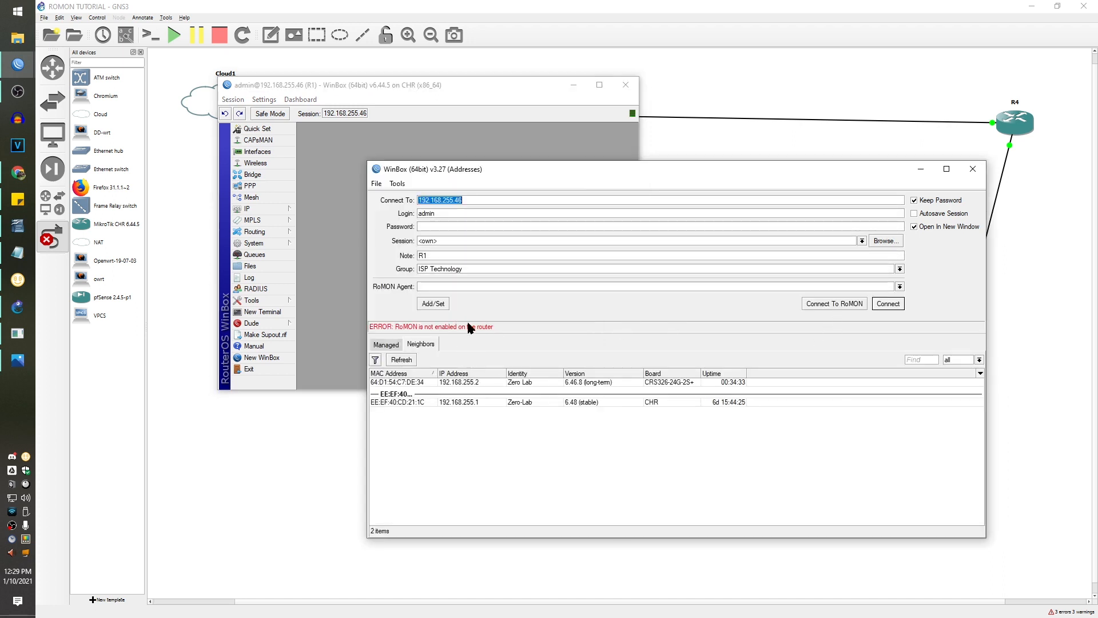
{"action": "left_click", "coordinate": [466, 93]}
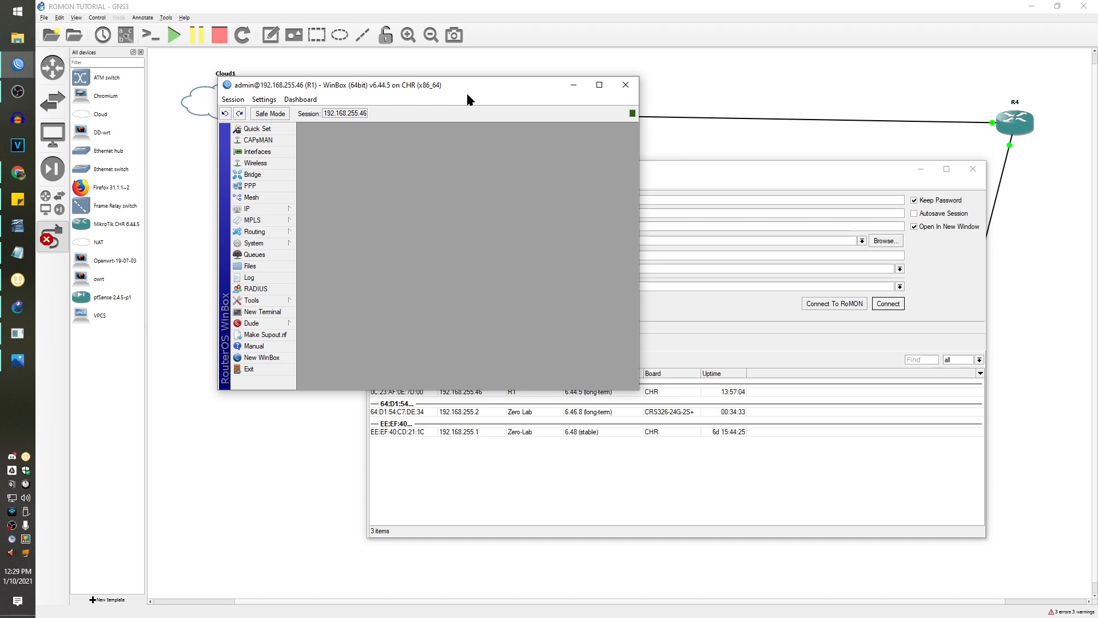
{"action": "left_click_drag", "start_coordinate": [456, 84], "coordinate": [403, 60]}
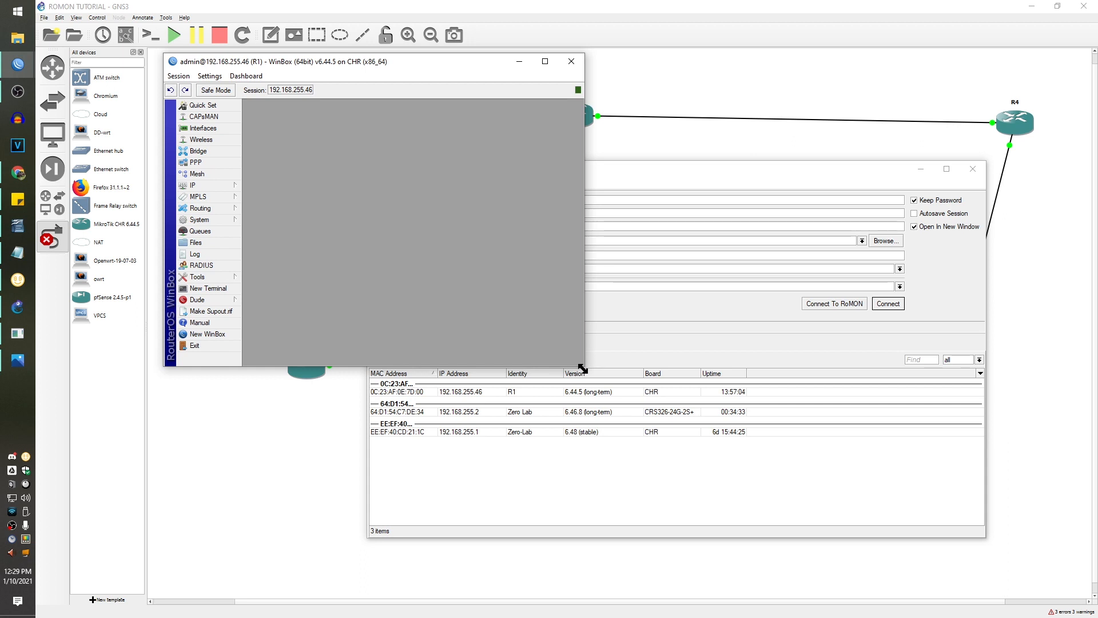
{"action": "left_click_drag", "start_coordinate": [584, 366], "coordinate": [806, 508]}
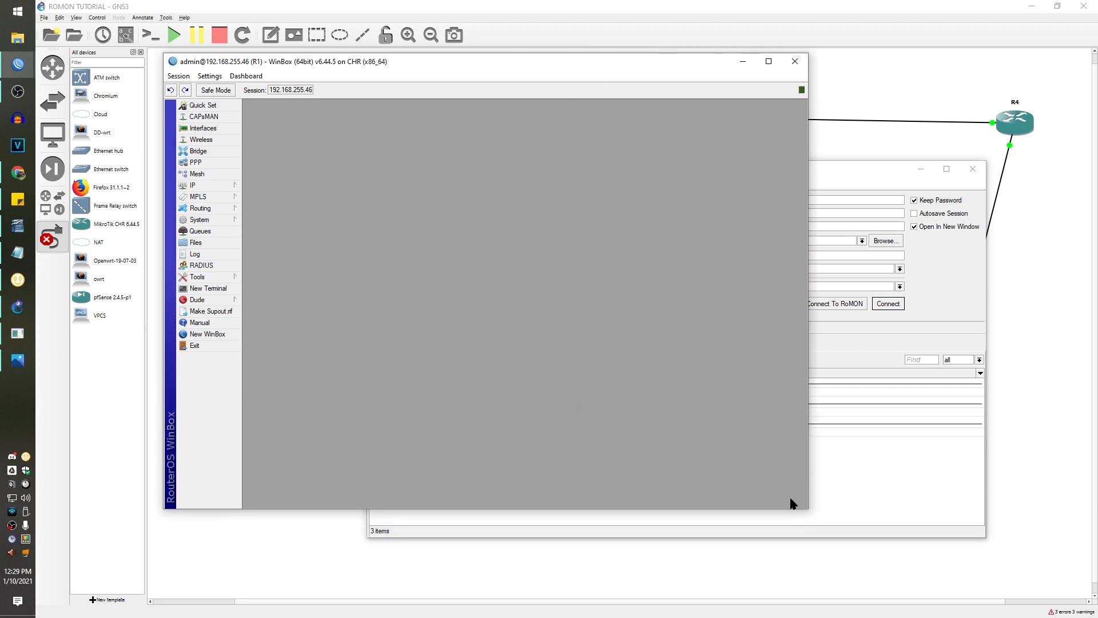
- Enable RoMON on R1 under Tools > RoMON and apply so it gets an ID
{"action": "left_click", "coordinate": [222, 278]}
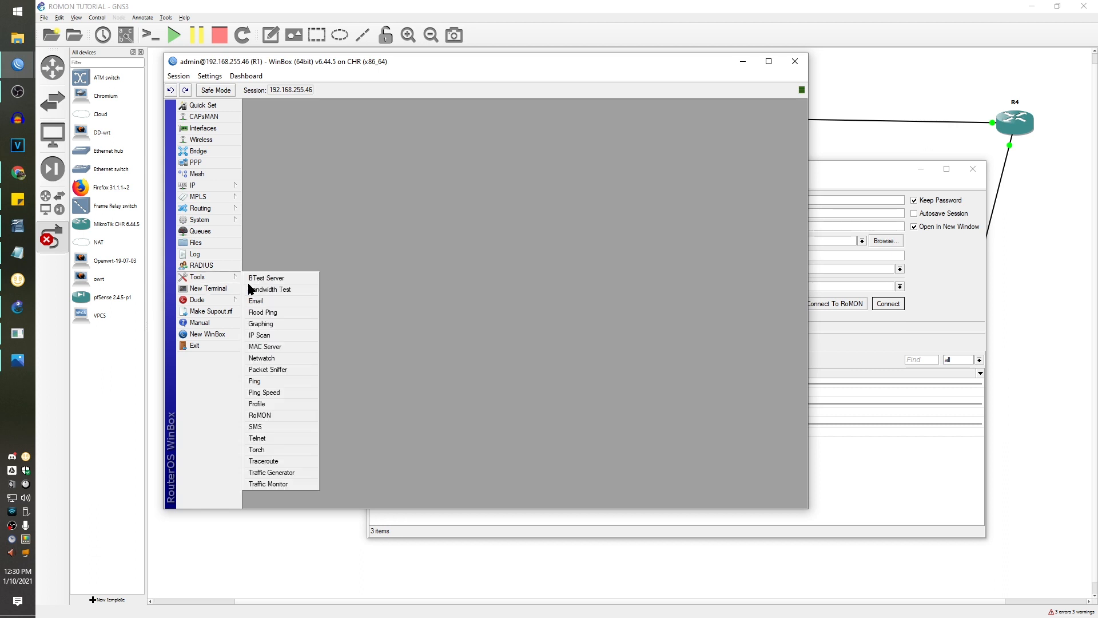
{"action": "left_click", "coordinate": [277, 416]}
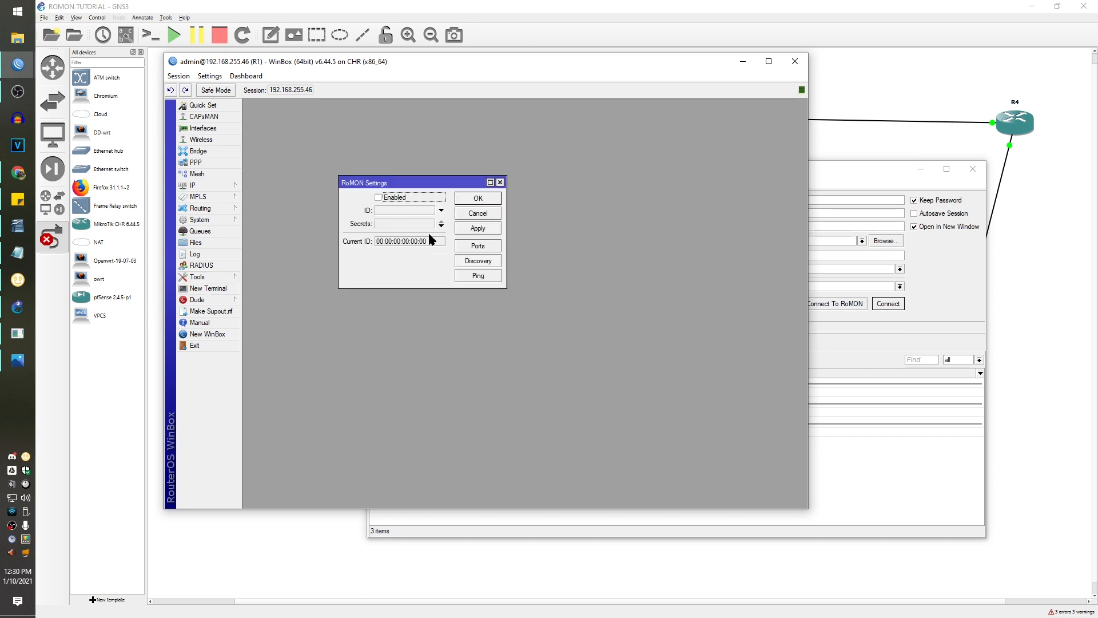
{"action": "left_click", "coordinate": [427, 201]}
{"action": "left_click", "coordinate": [477, 227]}
- Rename interface ether2 to ETH2-WAN in the Interface List
{"action": "left_click", "coordinate": [201, 128]}
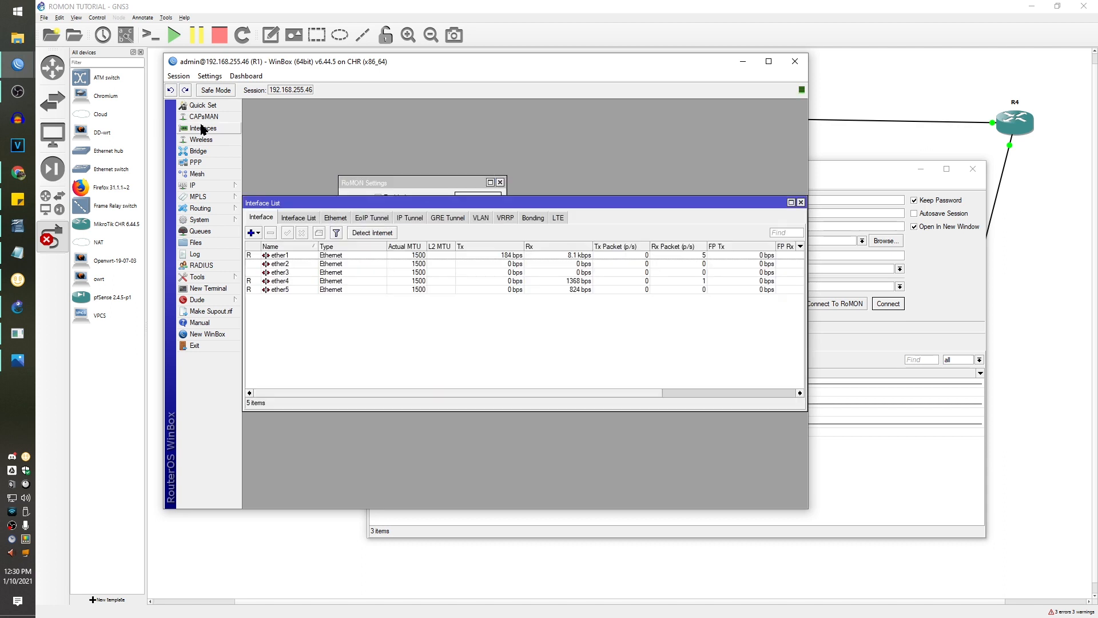
{"action": "double_click", "coordinate": [284, 264]}
{"action": "type", "text": "ETH"}
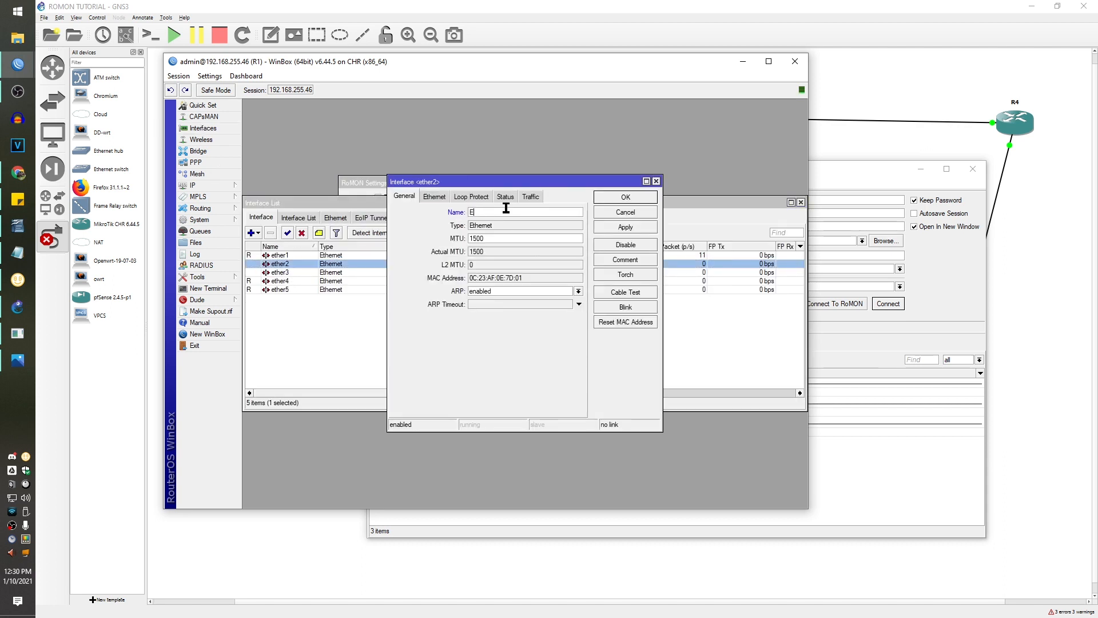
{"action": "type", "text": "2-WAN"}
{"action": "left_click", "coordinate": [609, 198]}
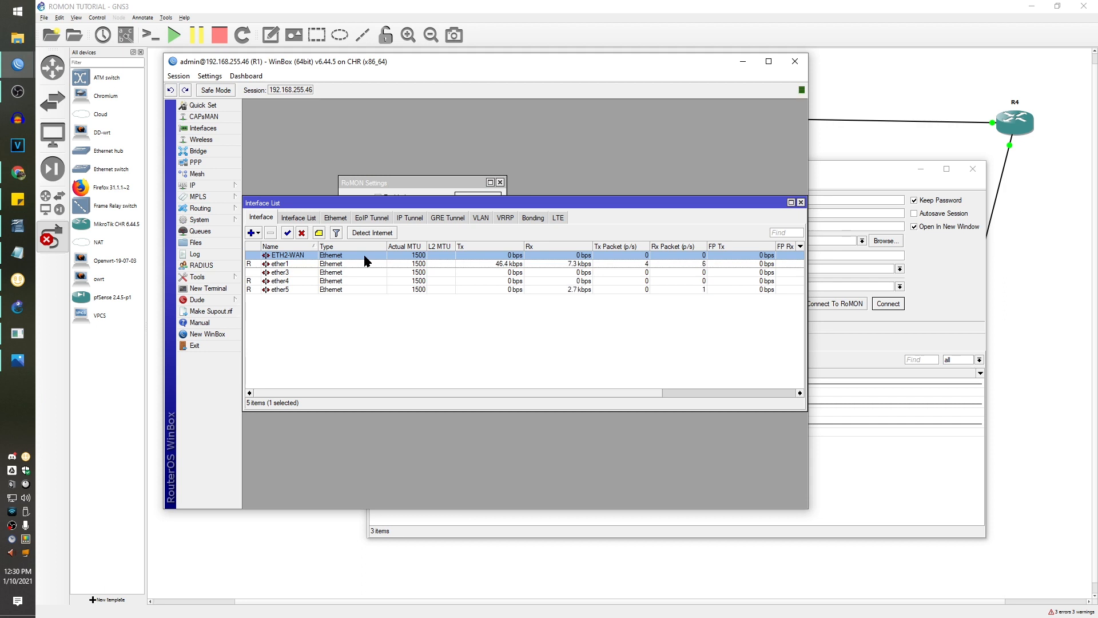
{"action": "left_click", "coordinate": [802, 203]}
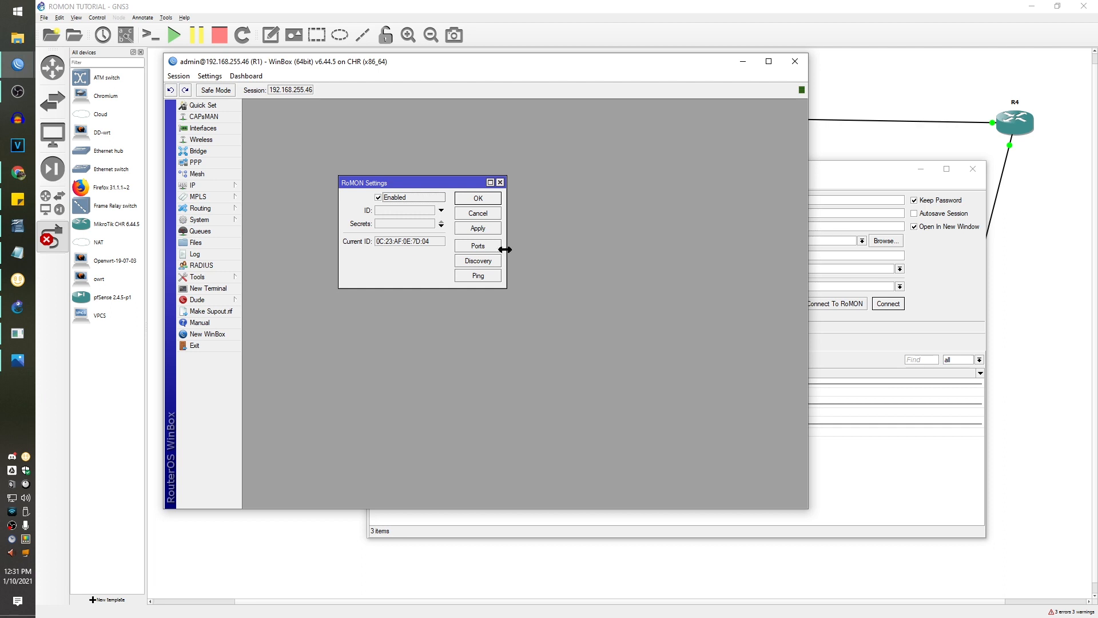
- Add an enabled RoMON port for ETH2-WAN with Forbid ticked
{"action": "left_click", "coordinate": [478, 246]}
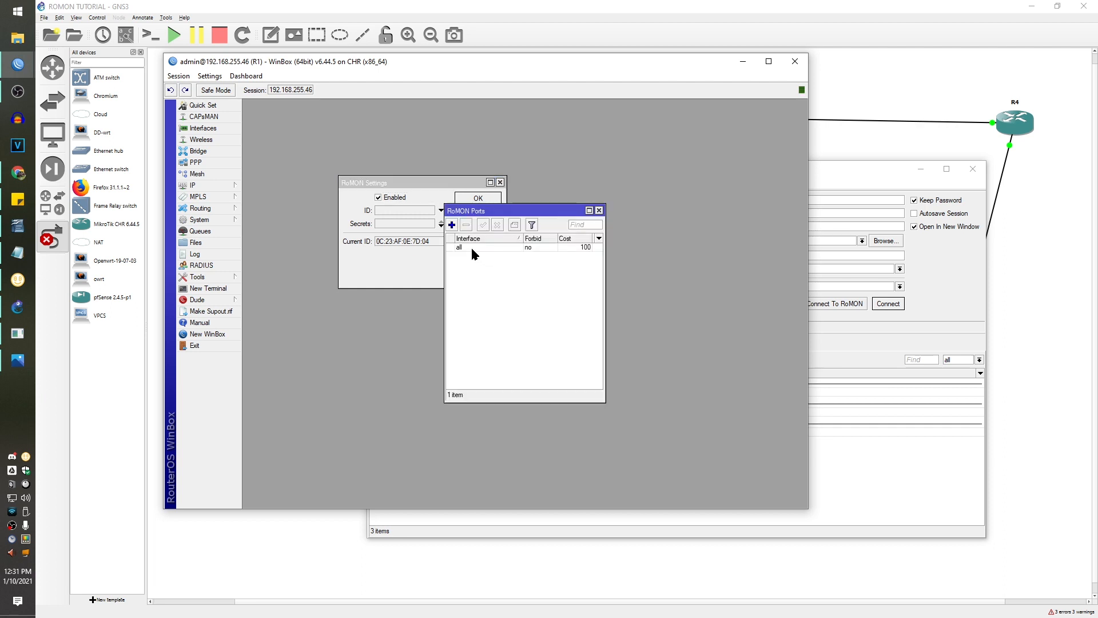
{"action": "left_click", "coordinate": [452, 225]}
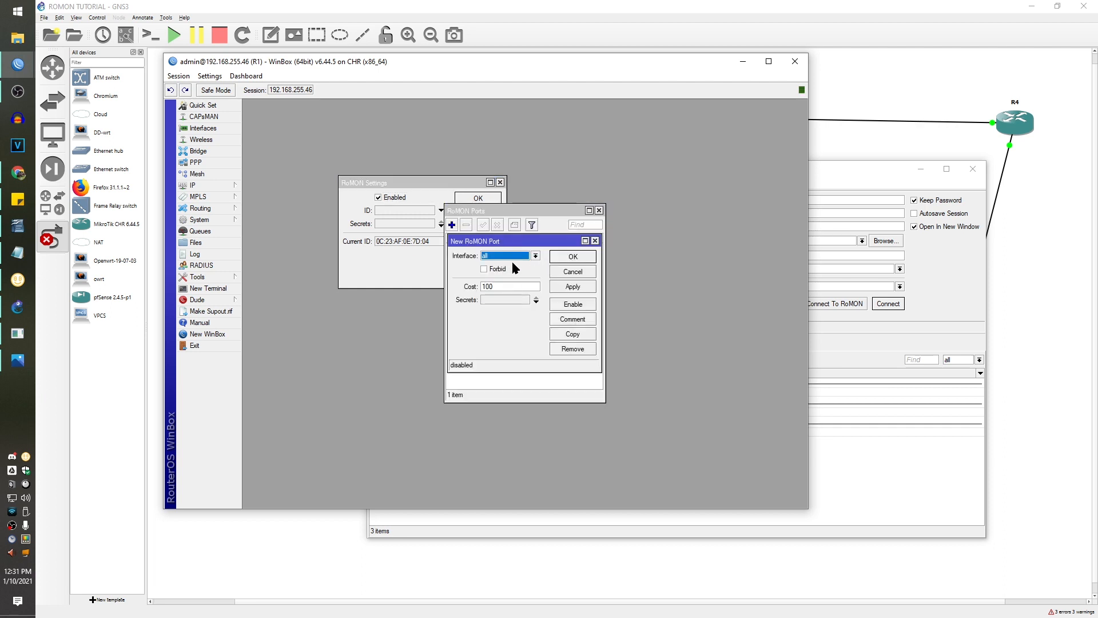
{"action": "left_click", "coordinate": [512, 259]}
{"action": "left_click", "coordinate": [520, 271]}
{"action": "left_click", "coordinate": [517, 258]}
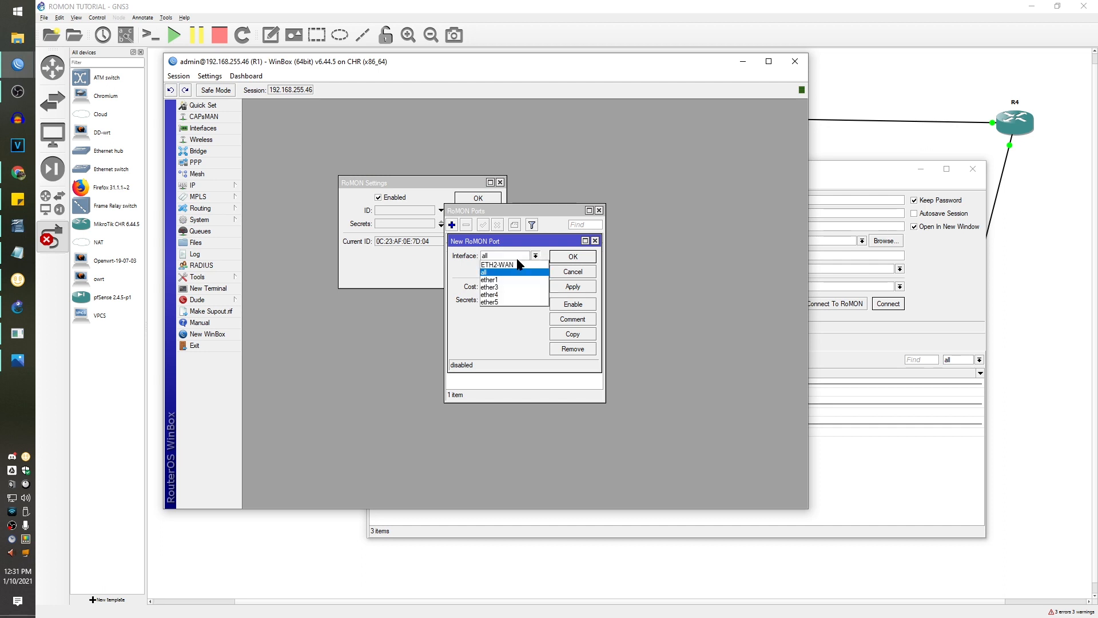
{"action": "left_click", "coordinate": [510, 265]}
{"action": "left_click", "coordinate": [513, 269]}
{"action": "left_click", "coordinate": [572, 256]}
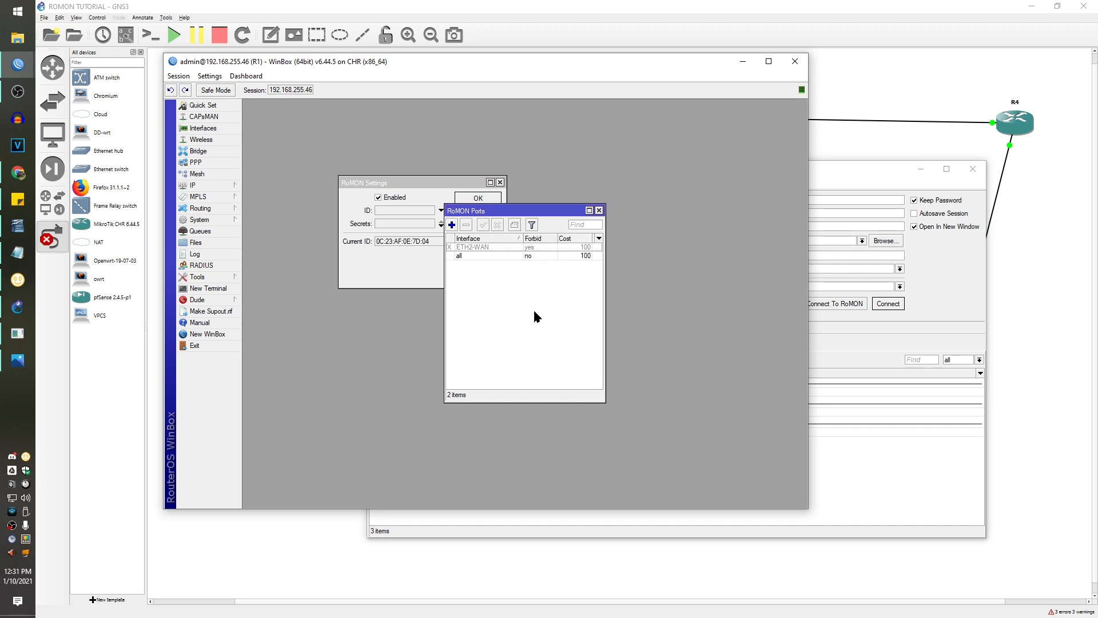
{"action": "left_click", "coordinate": [535, 250]}
{"action": "left_click", "coordinate": [483, 224]}
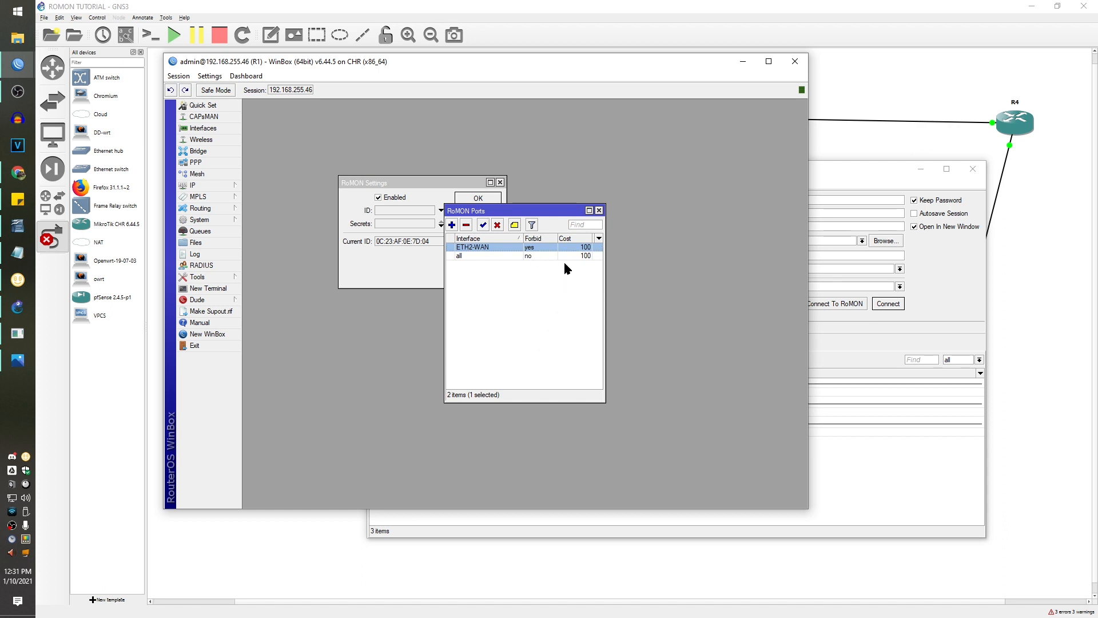
{"action": "left_click", "coordinate": [600, 210]}
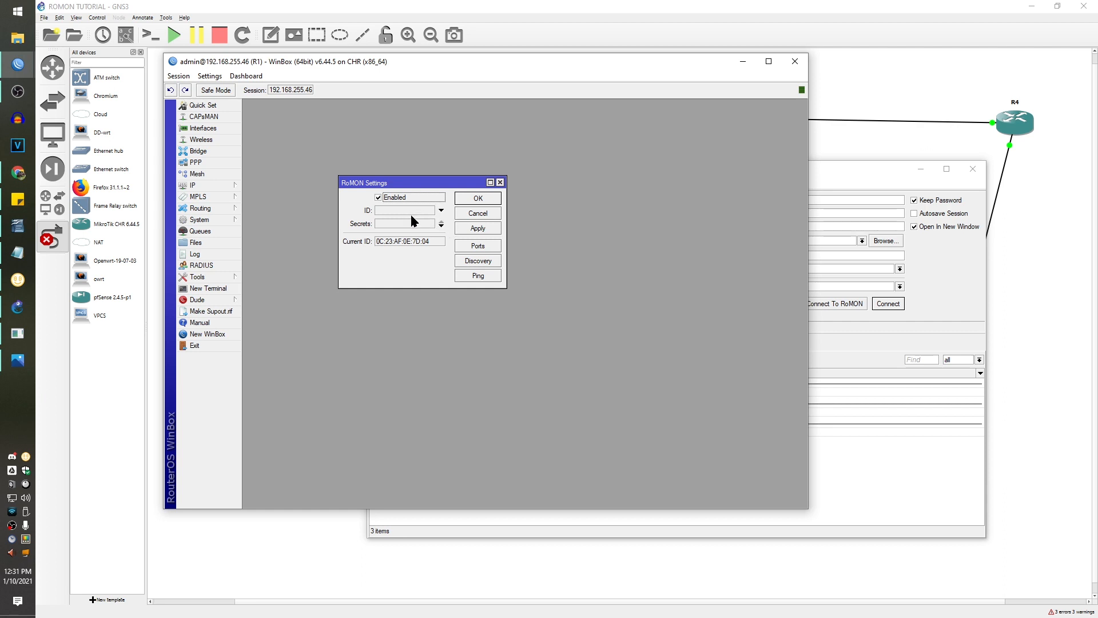
- Leave the RoMON ID and secrets empty and save R1's RoMON settings with OK
{"action": "left_click", "coordinate": [441, 210]}
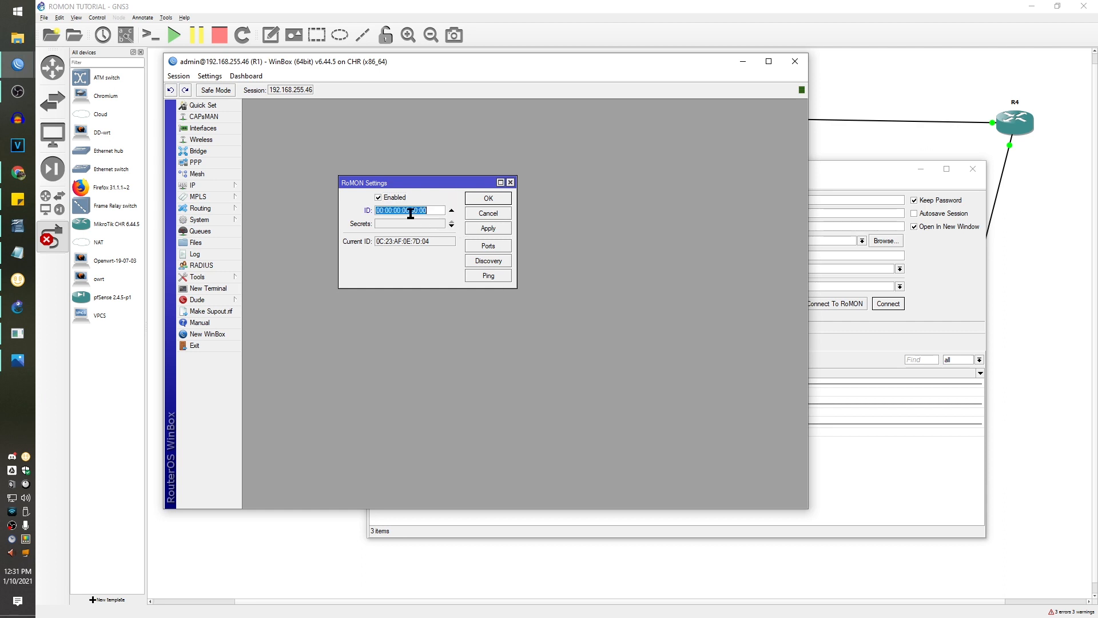
{"action": "left_click", "coordinate": [451, 209]}
{"action": "left_click", "coordinate": [419, 224]}
{"action": "left_click", "coordinate": [451, 226]}
{"action": "left_click", "coordinate": [451, 239]}
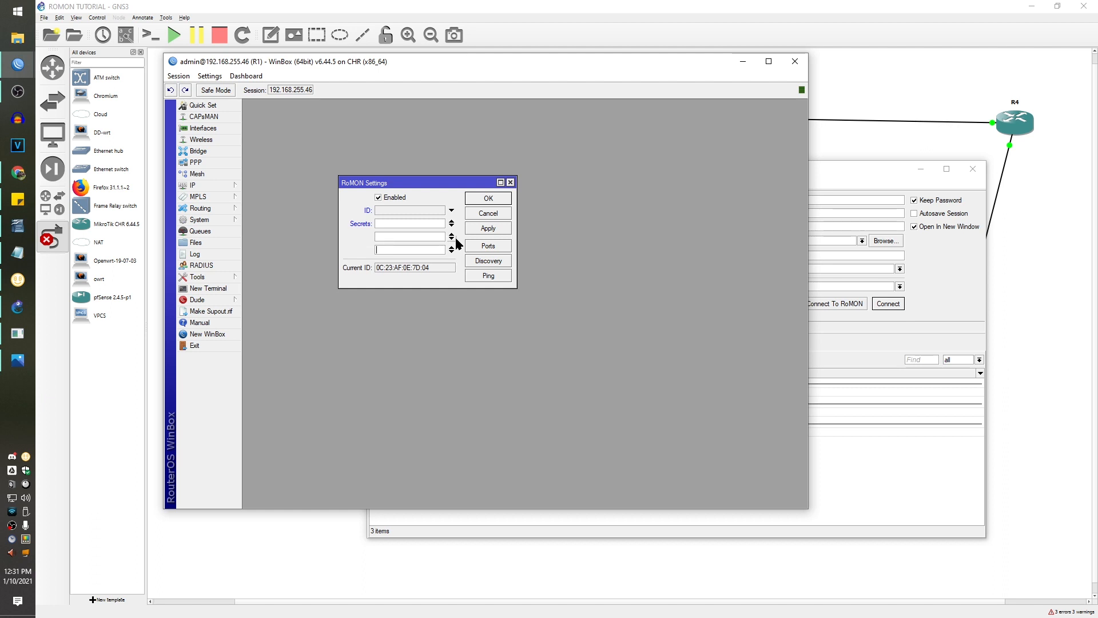
{"action": "left_click", "coordinate": [451, 222]}
{"action": "left_click", "coordinate": [451, 221]}
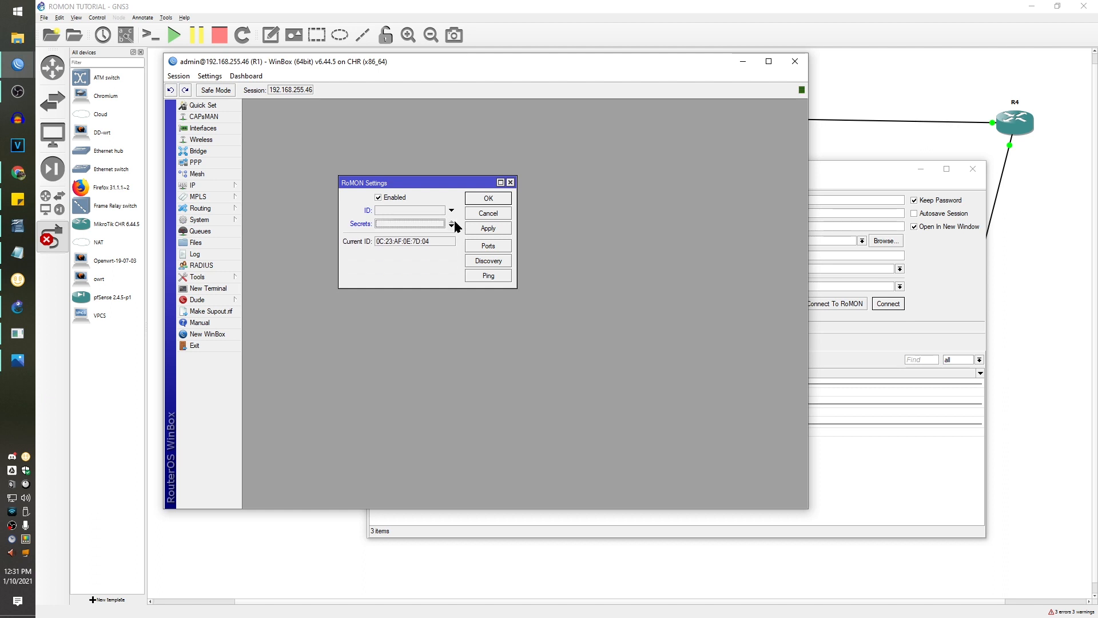
{"action": "left_click", "coordinate": [506, 198]}
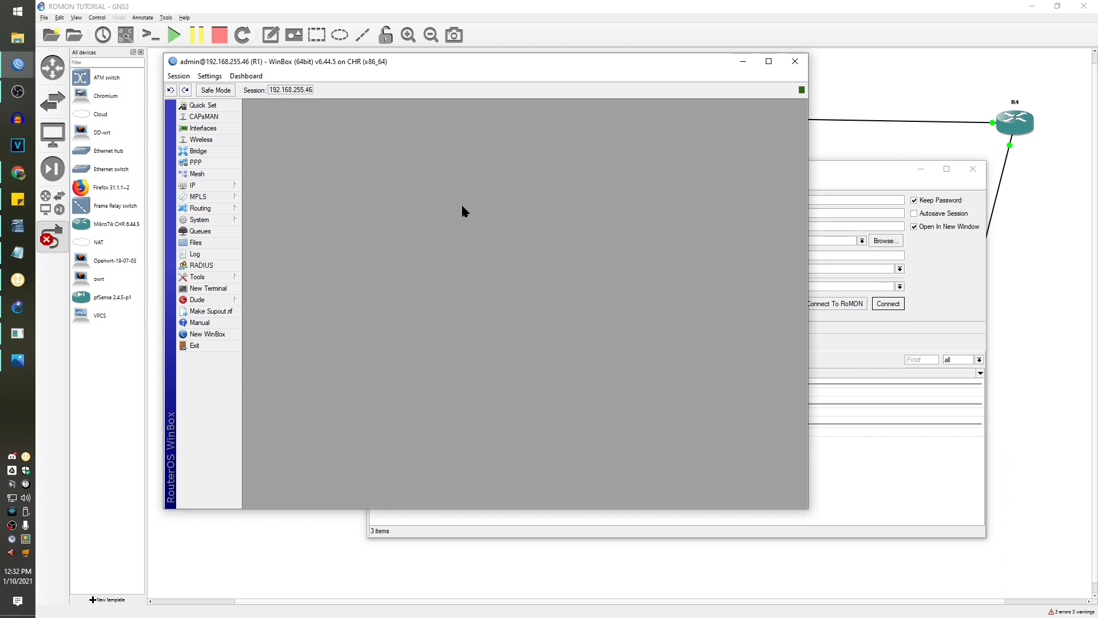
- Connect to RoMON through agent R1 (192.168.255.46), select neighbor Zero-Lab, then return to R1
{"action": "left_click", "coordinate": [953, 270]}
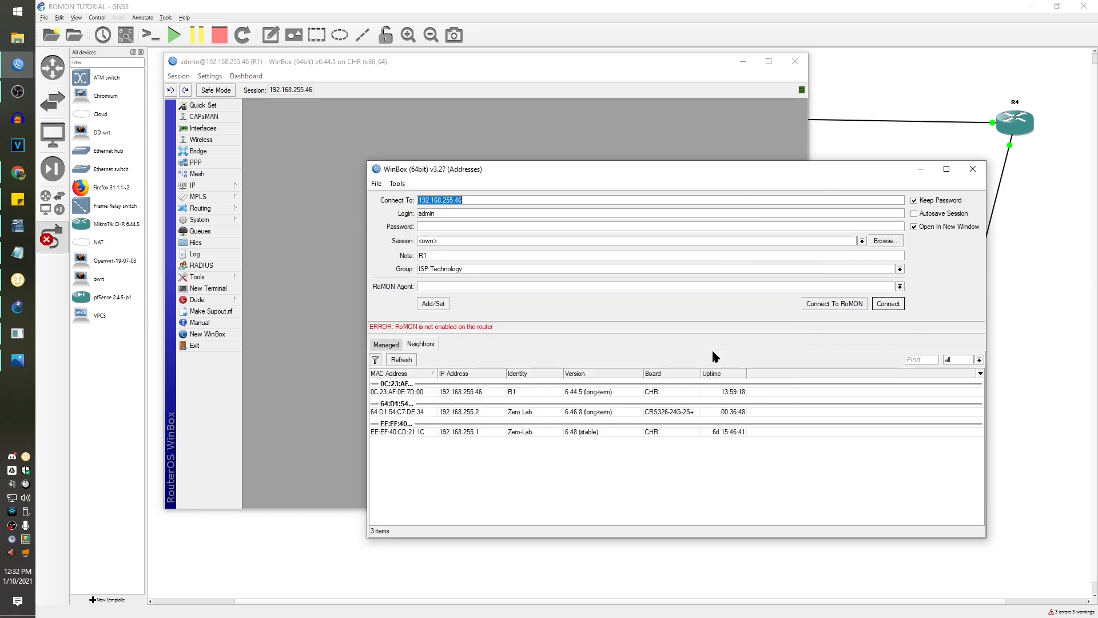
{"action": "left_click", "coordinate": [840, 306]}
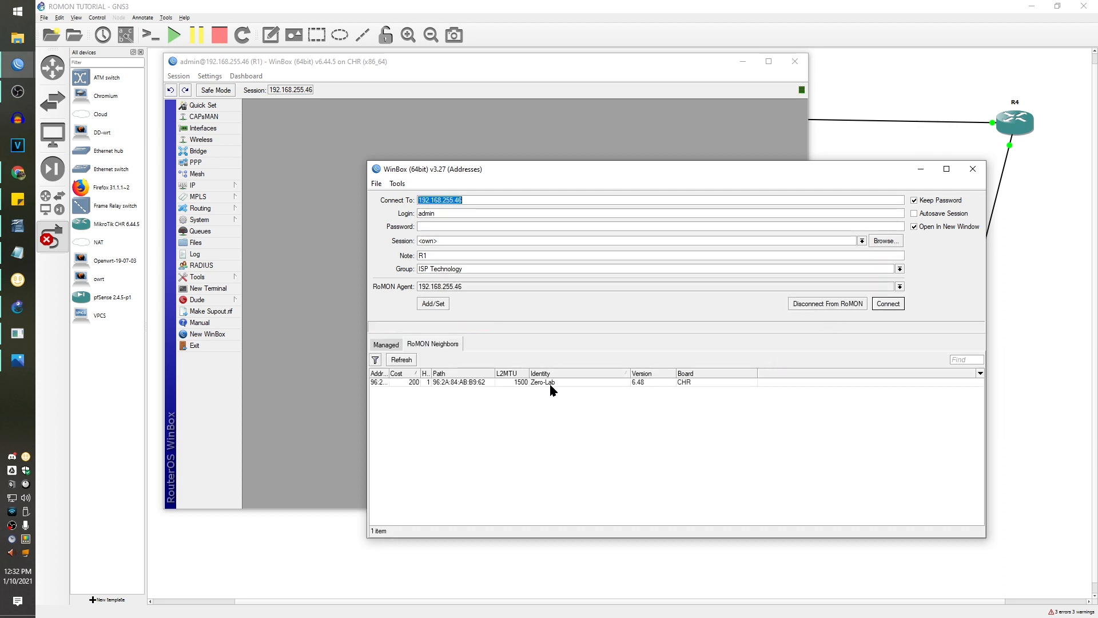
{"action": "left_click", "coordinate": [552, 382]}
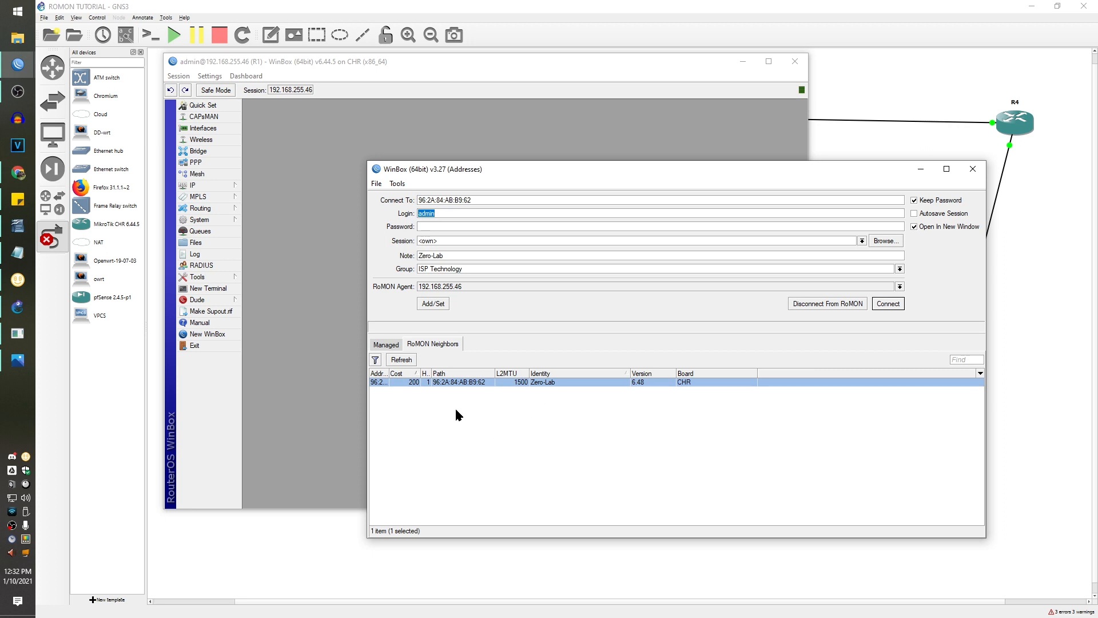
{"action": "left_click", "coordinate": [310, 174]}
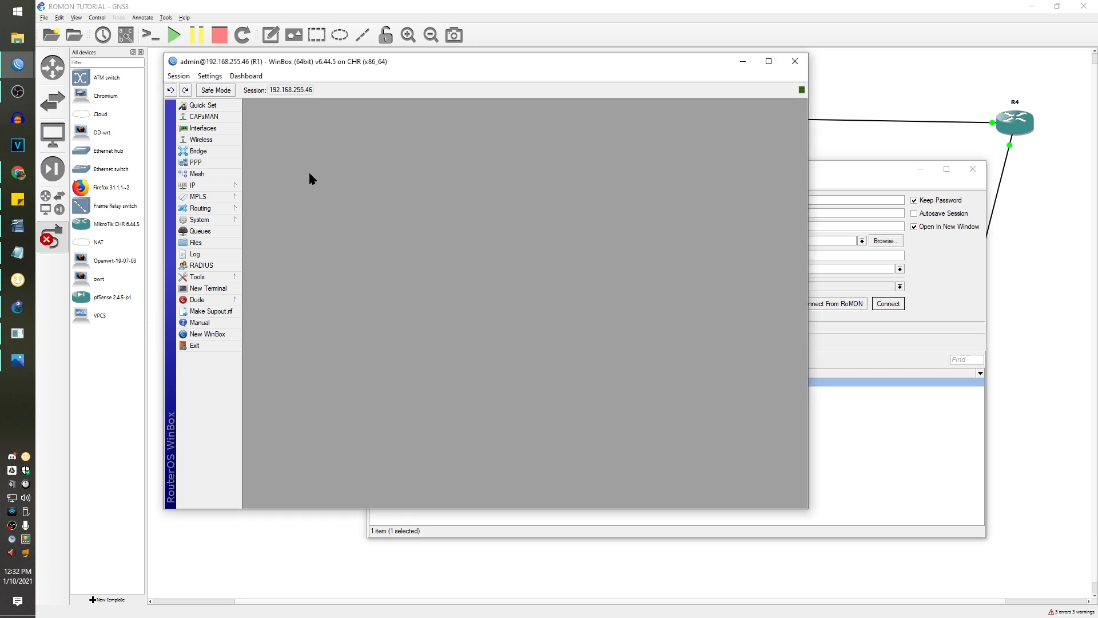
- Review R1's discovered neighbors under IP > Neighbors
{"action": "left_click", "coordinate": [225, 185]}
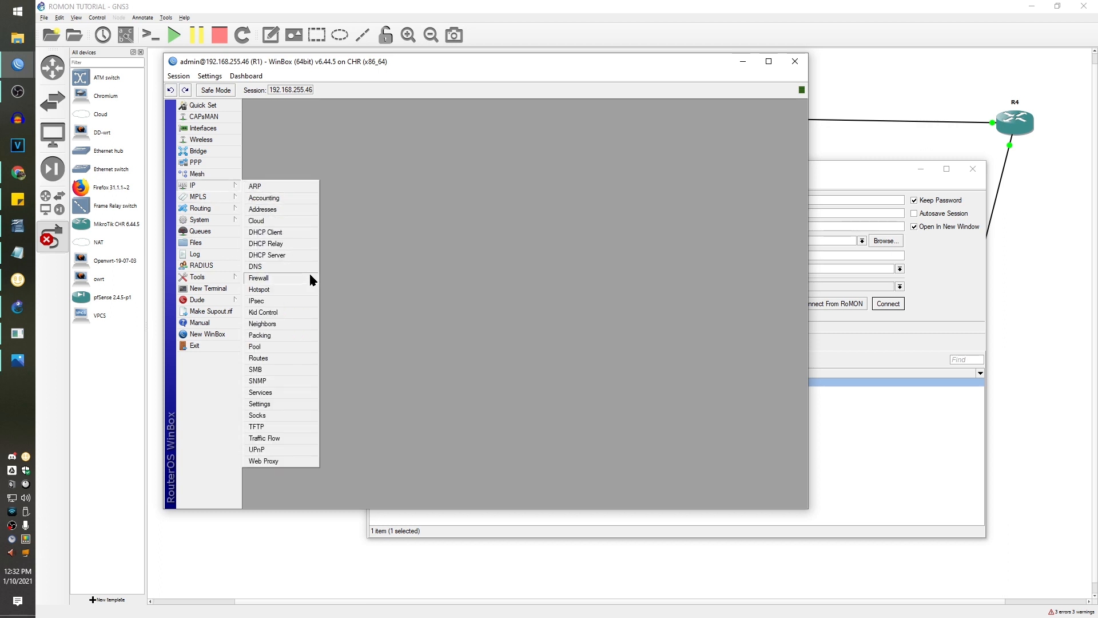
{"action": "left_click", "coordinate": [311, 323]}
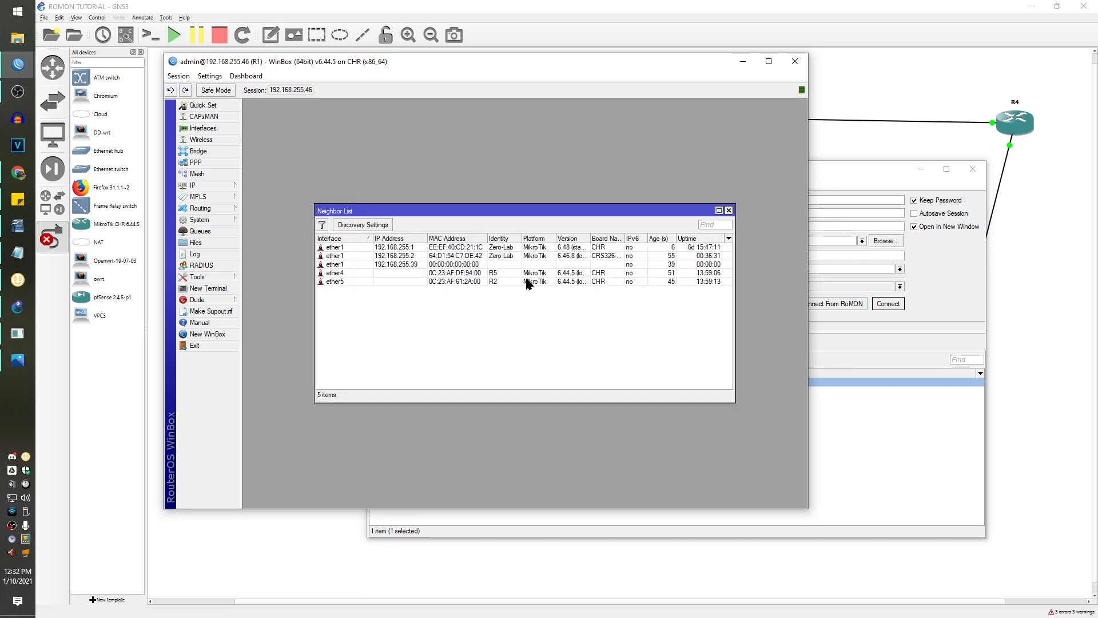
{"action": "left_click", "coordinate": [502, 280]}
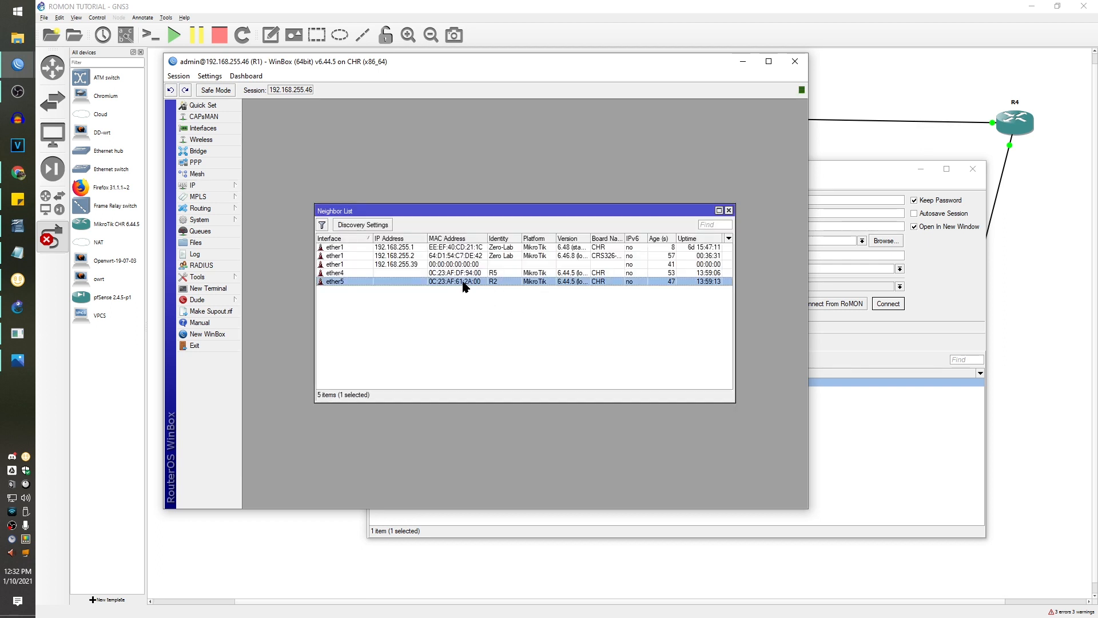
{"action": "left_click", "coordinate": [729, 210]}
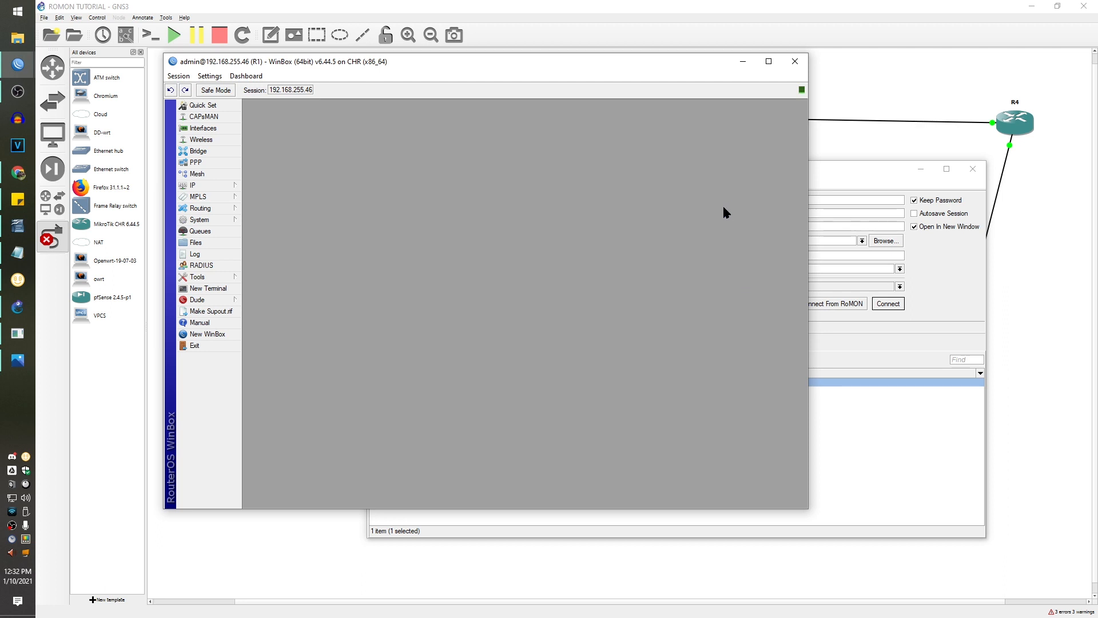
- Start a MAC Telnet session to neighbor R5 on ether4 (0C:23:AF:DF:94:00)
{"action": "left_click", "coordinate": [191, 187]}
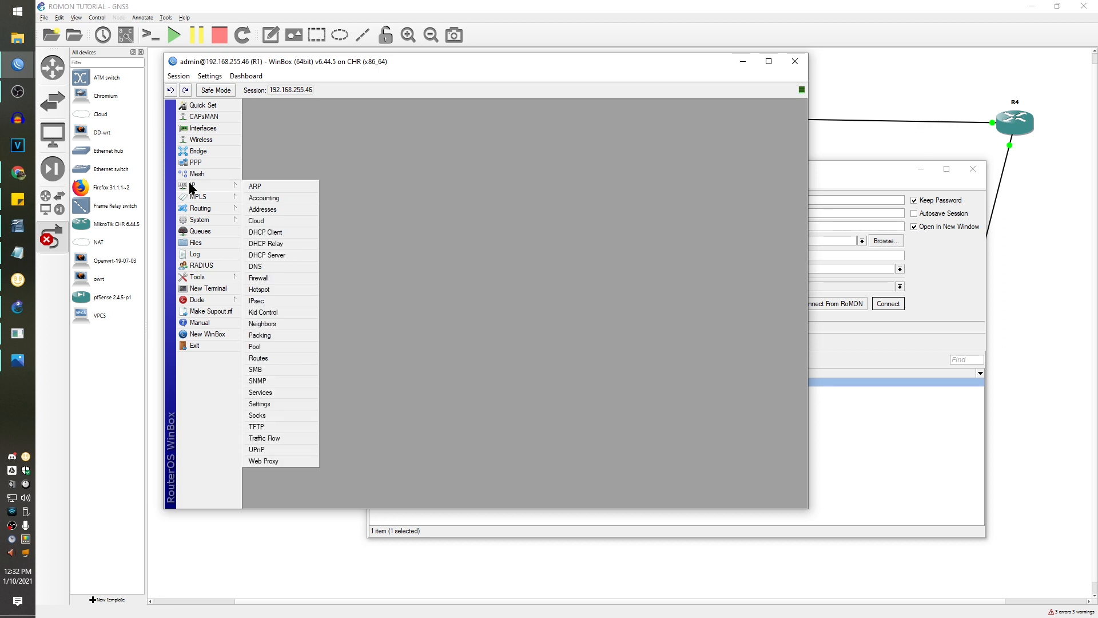
{"action": "left_click", "coordinate": [284, 324]}
{"action": "left_click", "coordinate": [490, 276]}
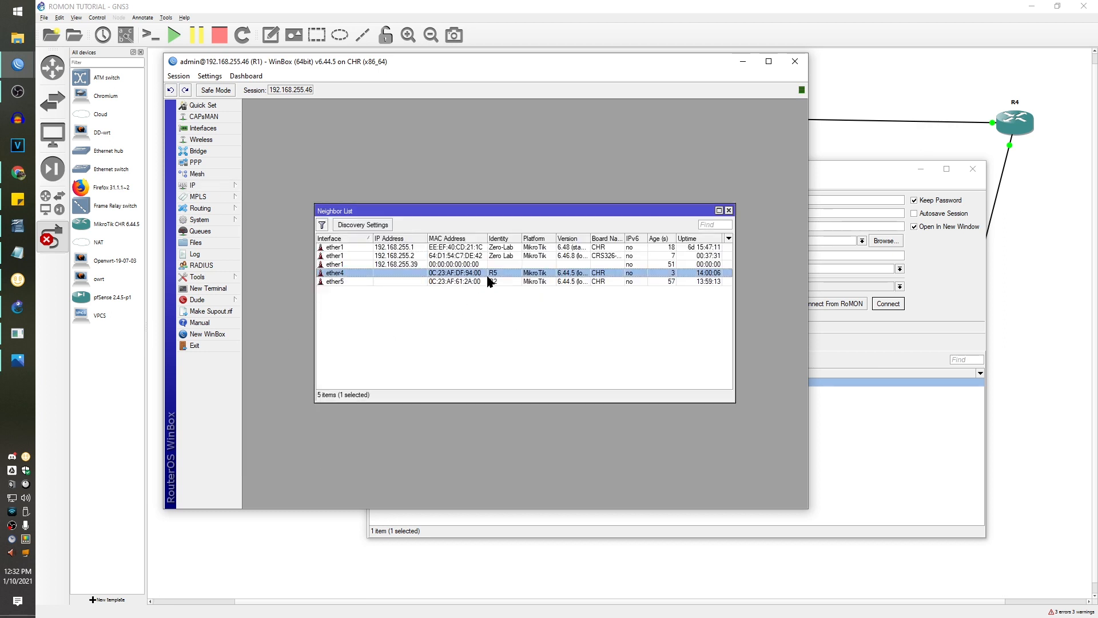
{"action": "left_click", "coordinate": [495, 282]}
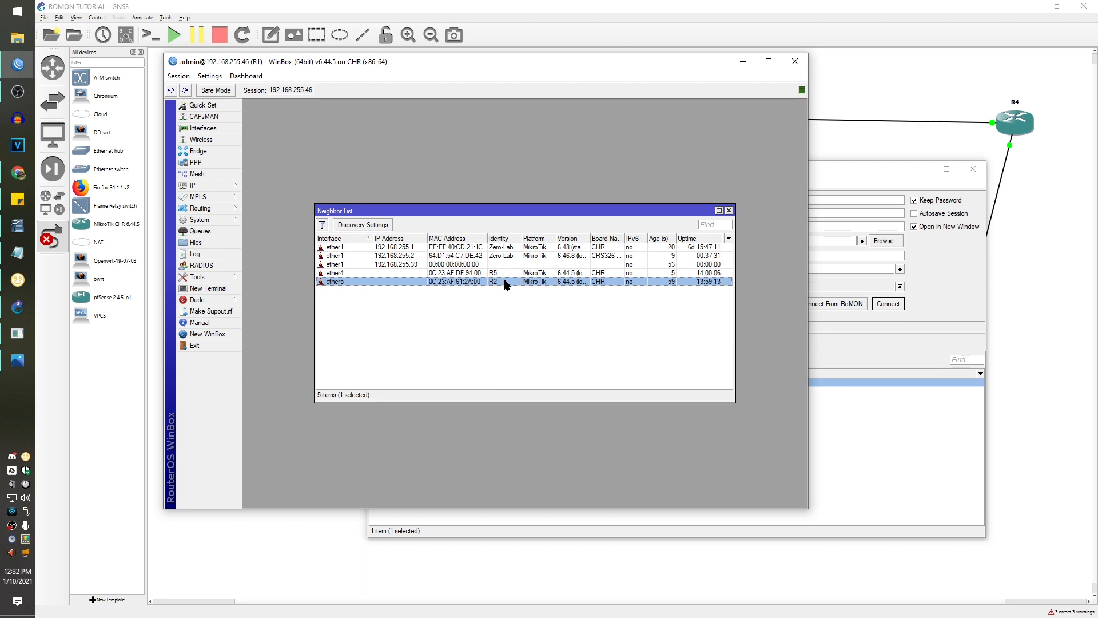
{"action": "right_click", "coordinate": [504, 281]}
{"action": "left_click", "coordinate": [504, 272]}
{"action": "right_click", "coordinate": [505, 272]}
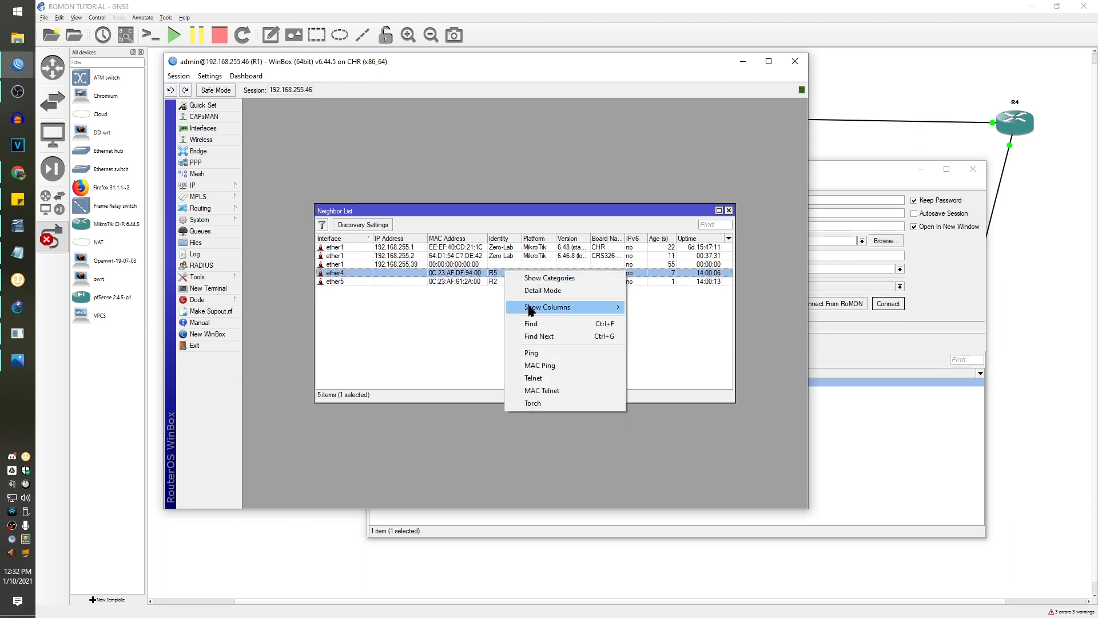
{"action": "left_click", "coordinate": [540, 390]}
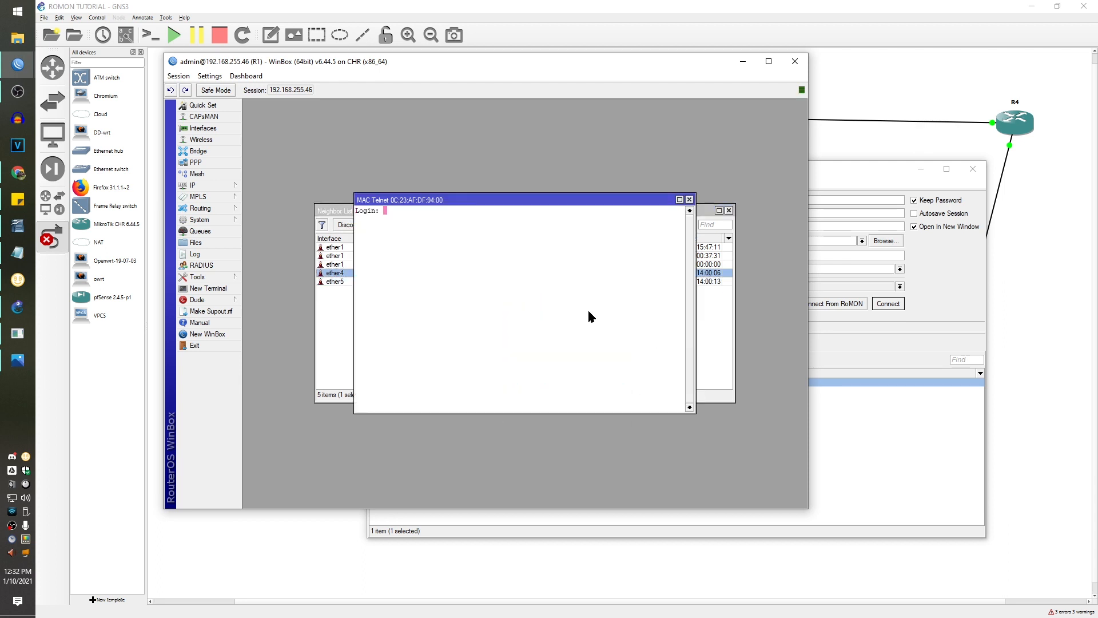
- Log in to R5 as admin, run 'tool romon set enabled=yes', and check R5 appears among RoMON neighbours
{"action": "type", "text": "admin"}
{"action": "key", "text": "Return"}
{"action": "key", "text": "Return"}
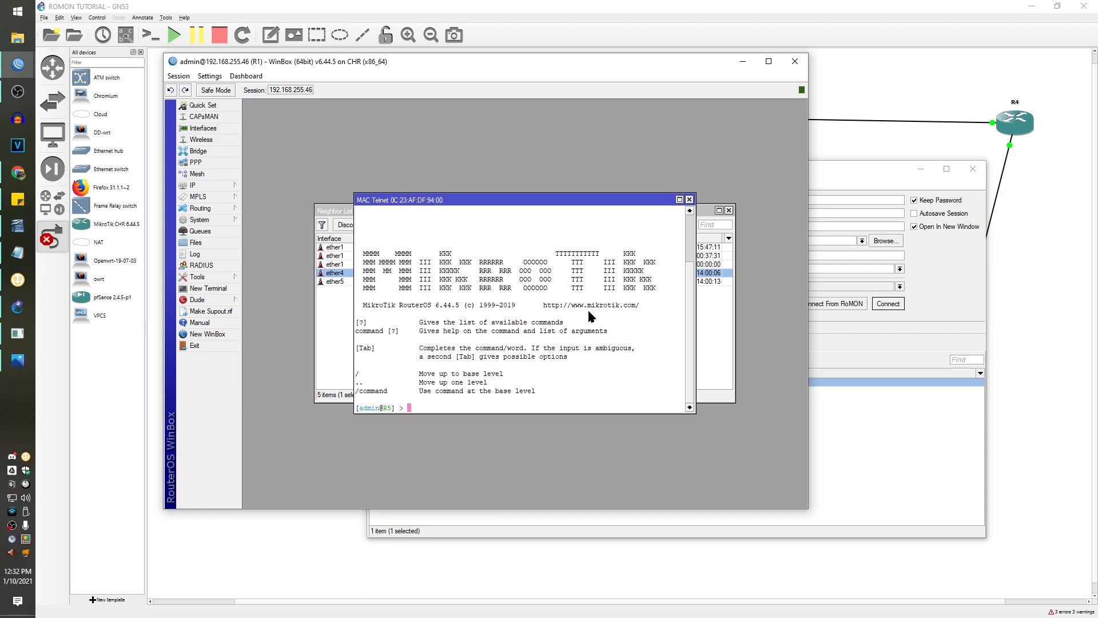
{"action": "type", "text": "tool romon"}
{"action": "type", "text": "set enabled="}
{"action": "type", "text": "yes"}
{"action": "key", "text": "Return"}
{"action": "left_click", "coordinate": [958, 270]}
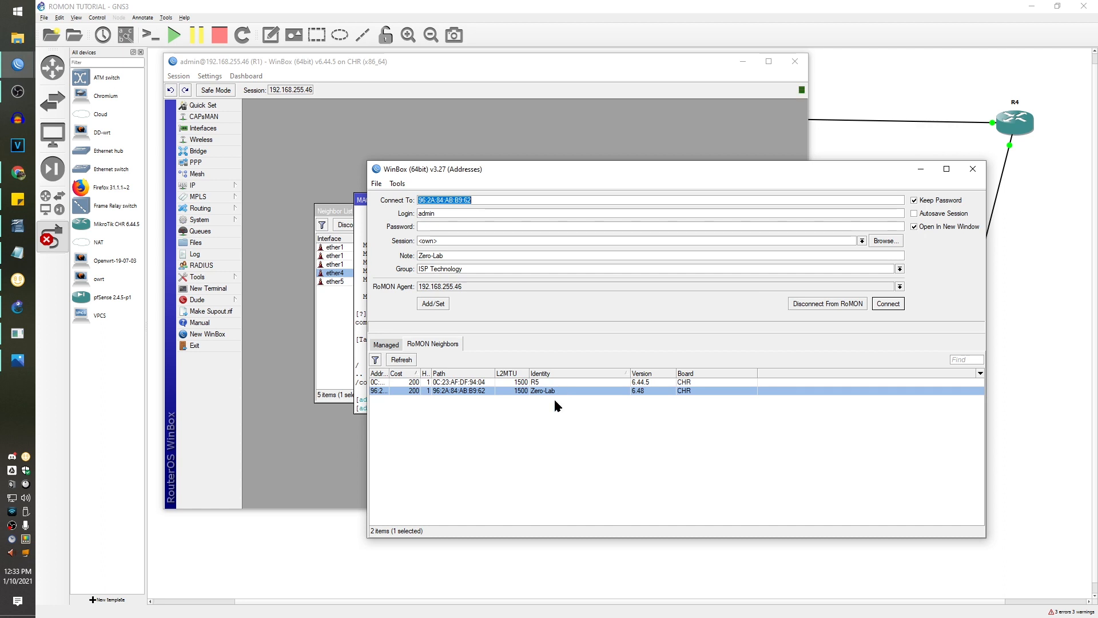
{"action": "left_click", "coordinate": [356, 291]}
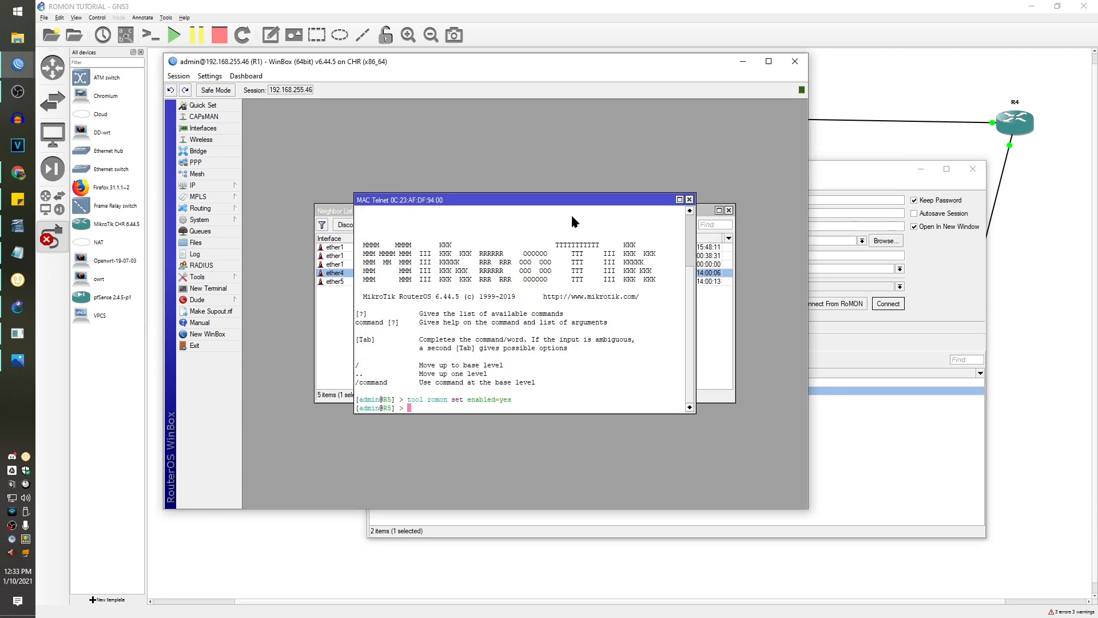
- Close the R5 terminal and start a MAC Telnet session to R2 on ether5
{"action": "left_click_drag", "start_coordinate": [563, 200], "coordinate": [499, 153]}
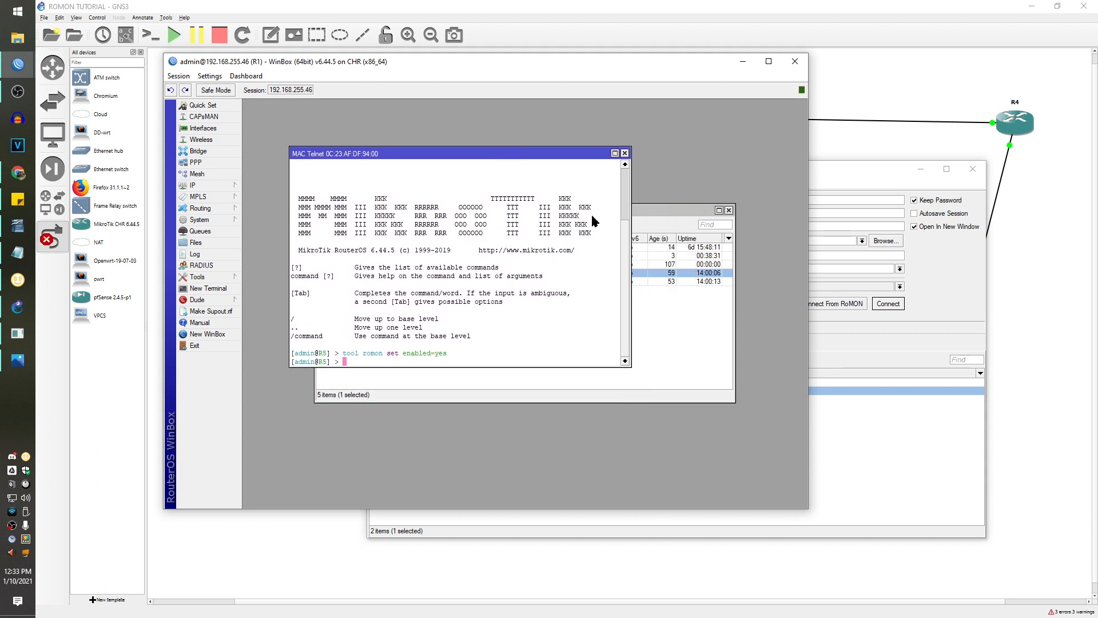
{"action": "left_click", "coordinate": [626, 154]}
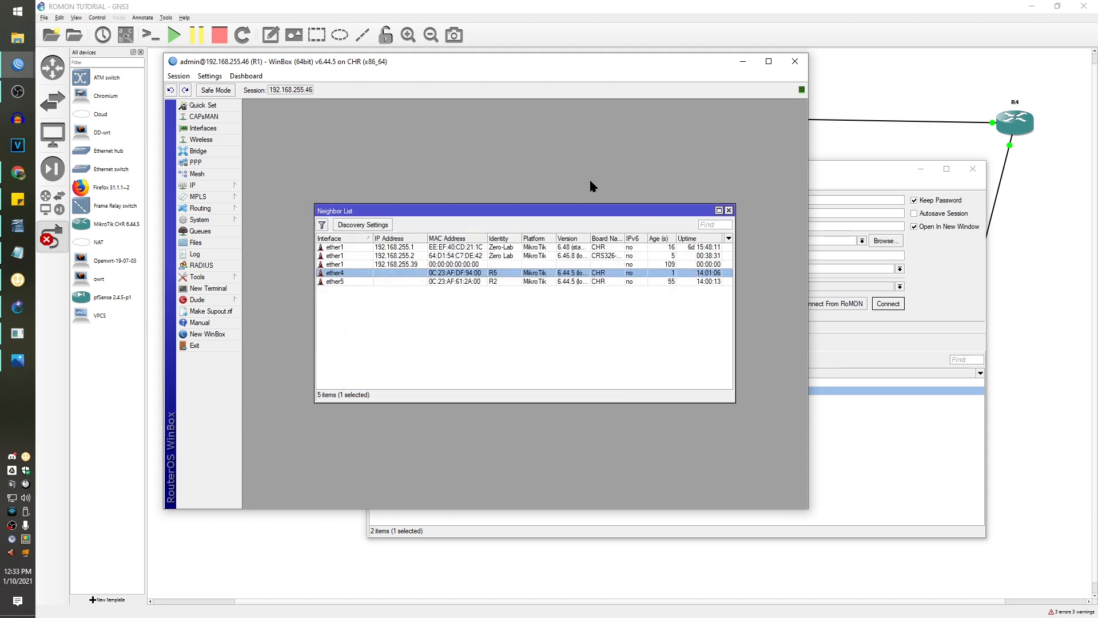
{"action": "left_click", "coordinate": [499, 281]}
{"action": "right_click", "coordinate": [478, 283]}
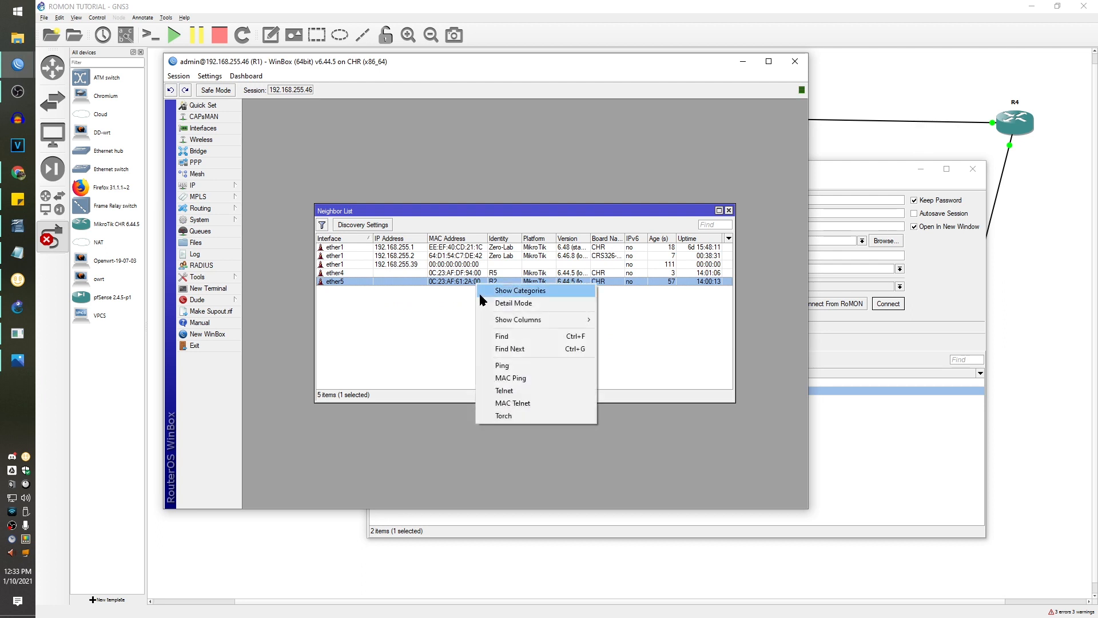
{"action": "left_click", "coordinate": [526, 404]}
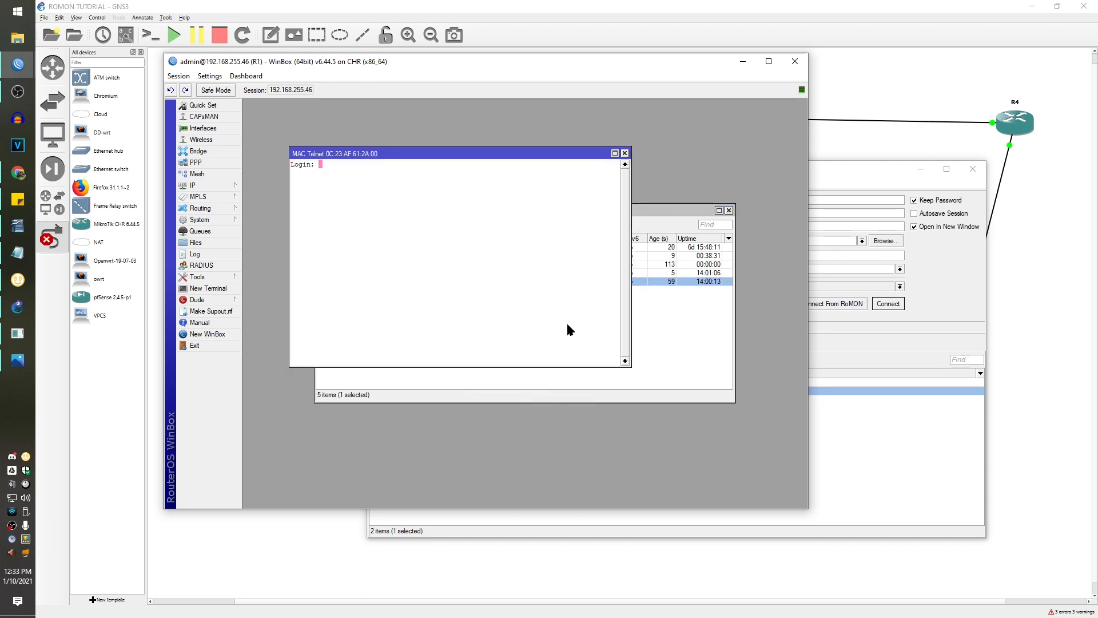
- Log in to R2 as admin and run 'tool romon set enabled=yes'
{"action": "type", "text": "admin"}
{"action": "key", "text": "Return"}
{"action": "key", "text": "Return"}
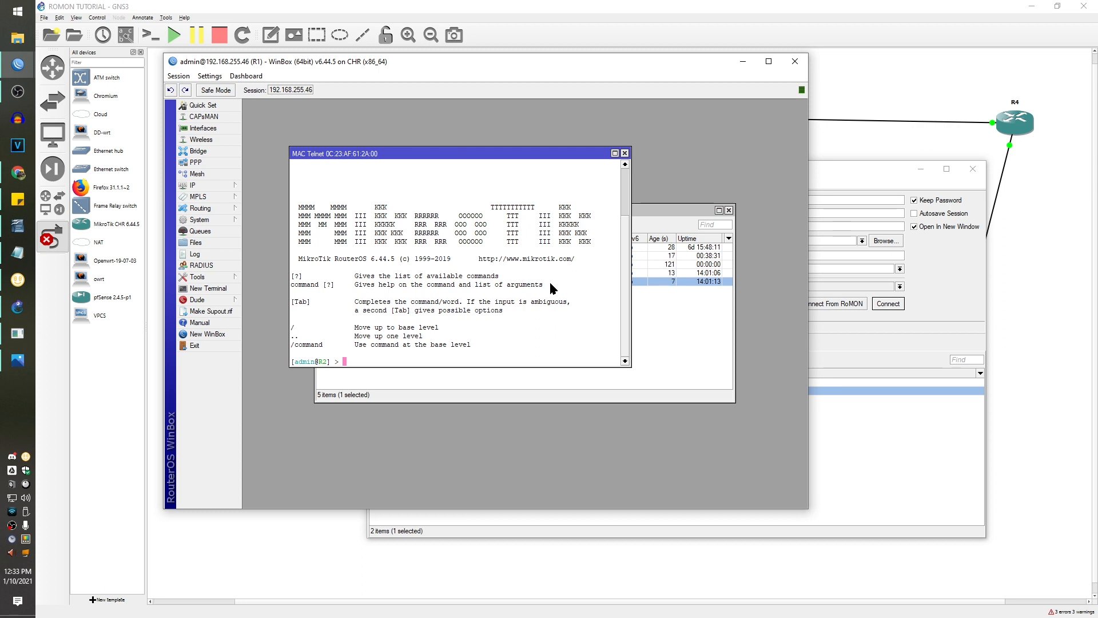
{"action": "type", "text": "tool romon "}
{"action": "type", "text": "en"}
{"action": "key", "text": "BackSpace"}
{"action": "key", "text": "BackSpace"}
{"action": "type", "text": "set en"}
{"action": "key", "text": "Tab"}
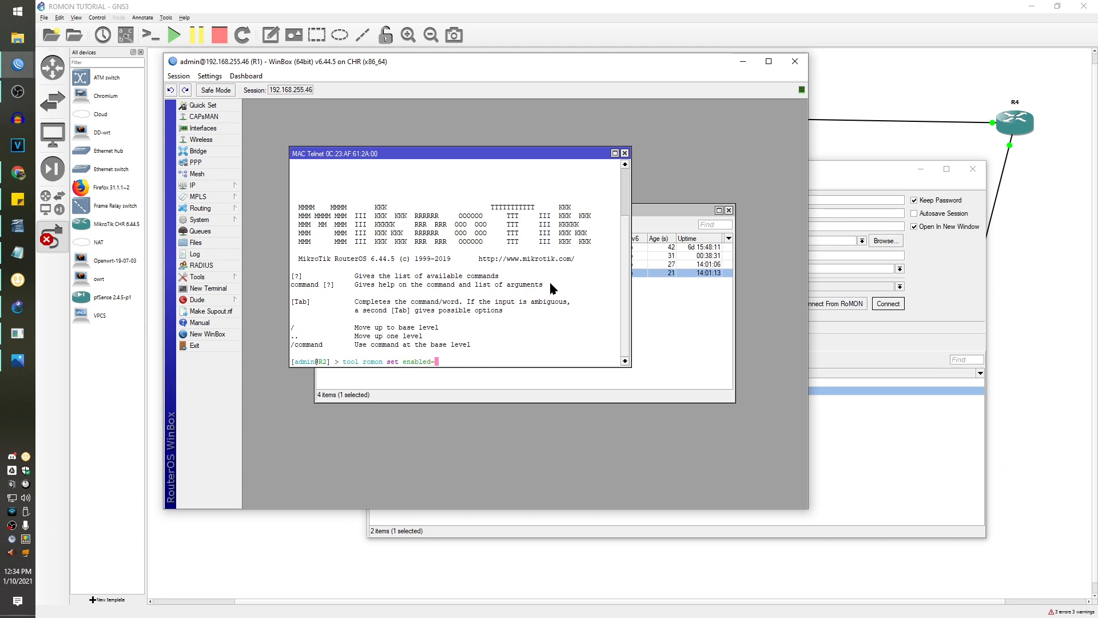
{"action": "type", "text": "yes"}
{"action": "key", "text": "Return"}
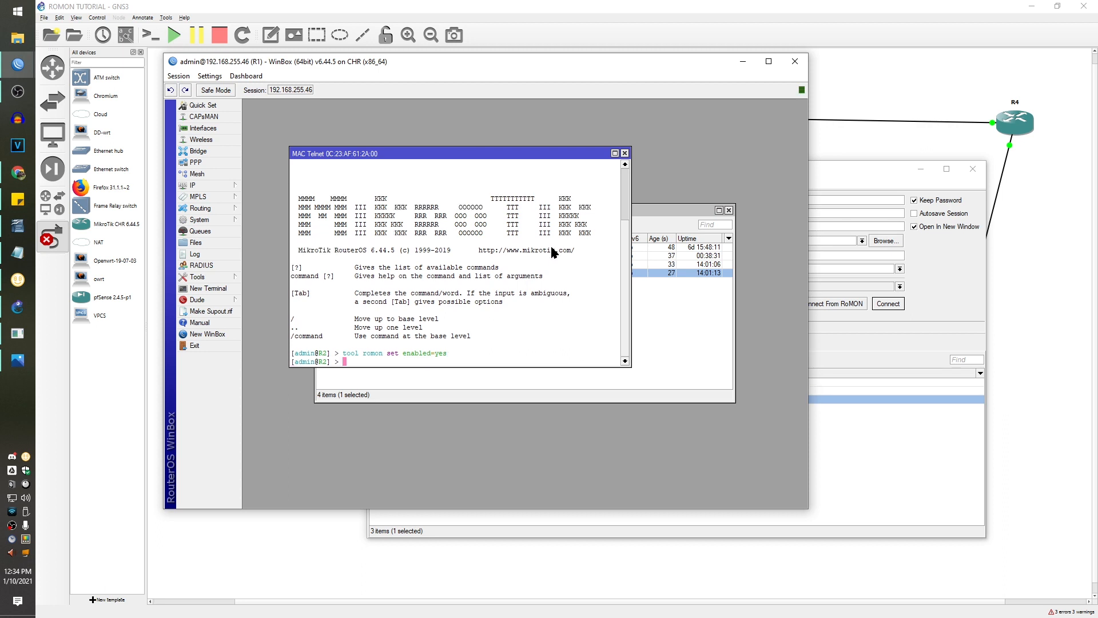
- Close the R2 terminal and connect to R5 from the RoMON neighbours list
{"action": "left_click", "coordinate": [626, 153]}
{"action": "left_click", "coordinate": [959, 301]}
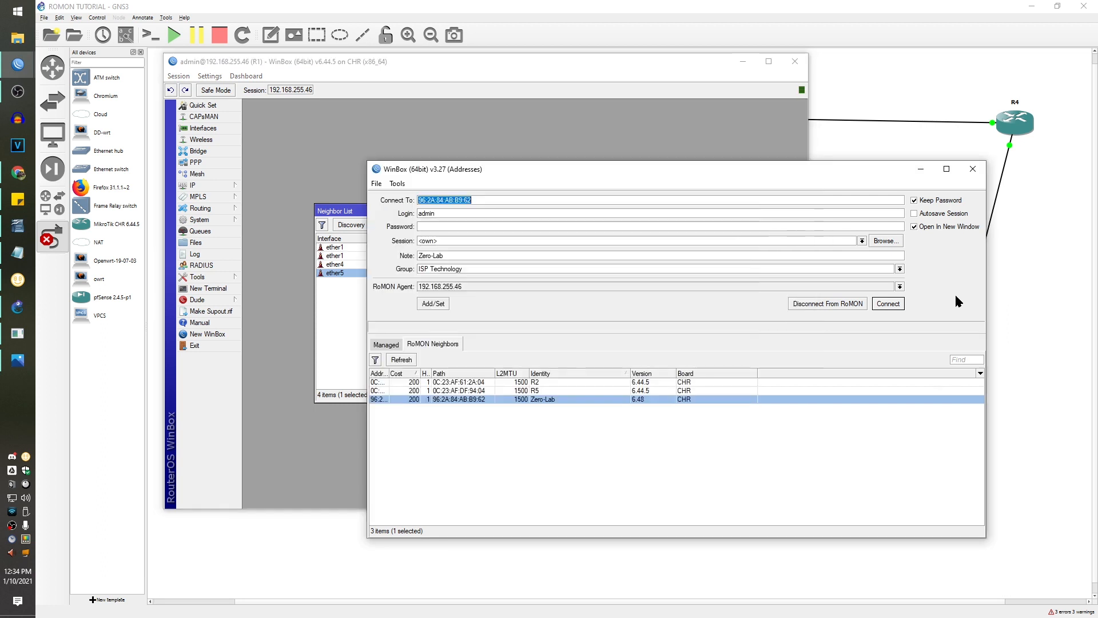
{"action": "left_click", "coordinate": [564, 391]}
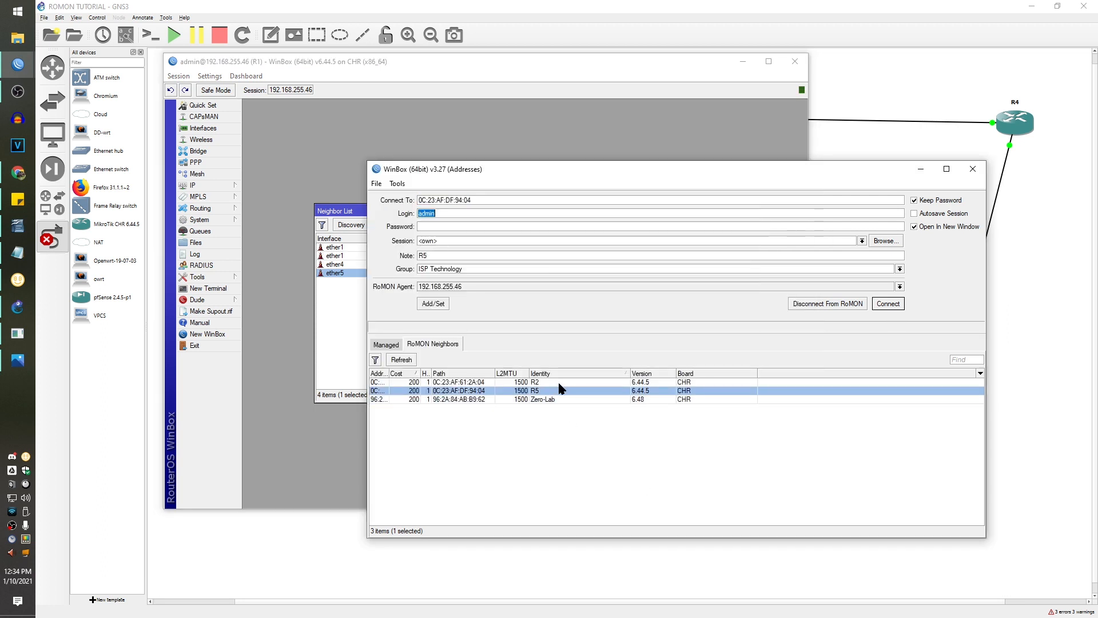
{"action": "left_click", "coordinate": [559, 382]}
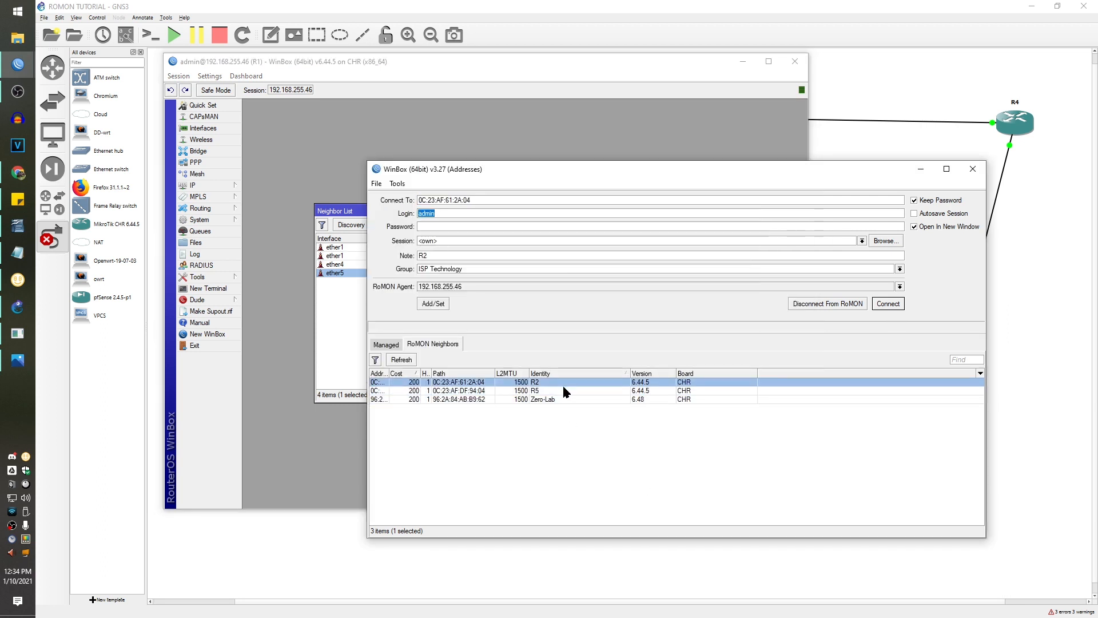
{"action": "left_click", "coordinate": [566, 388]}
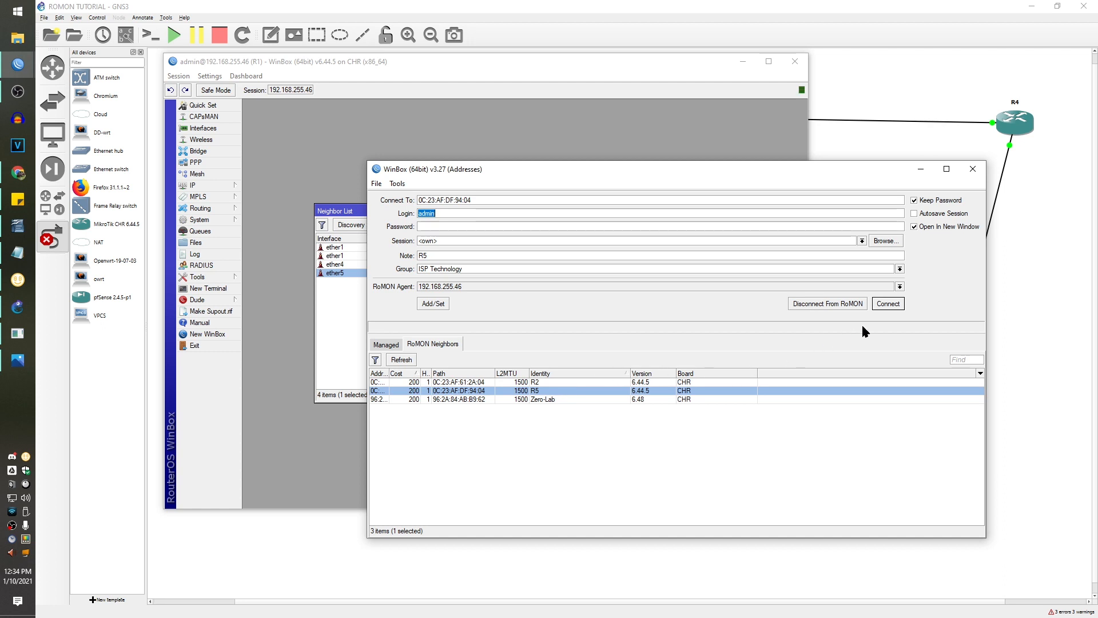
{"action": "left_click", "coordinate": [889, 304]}
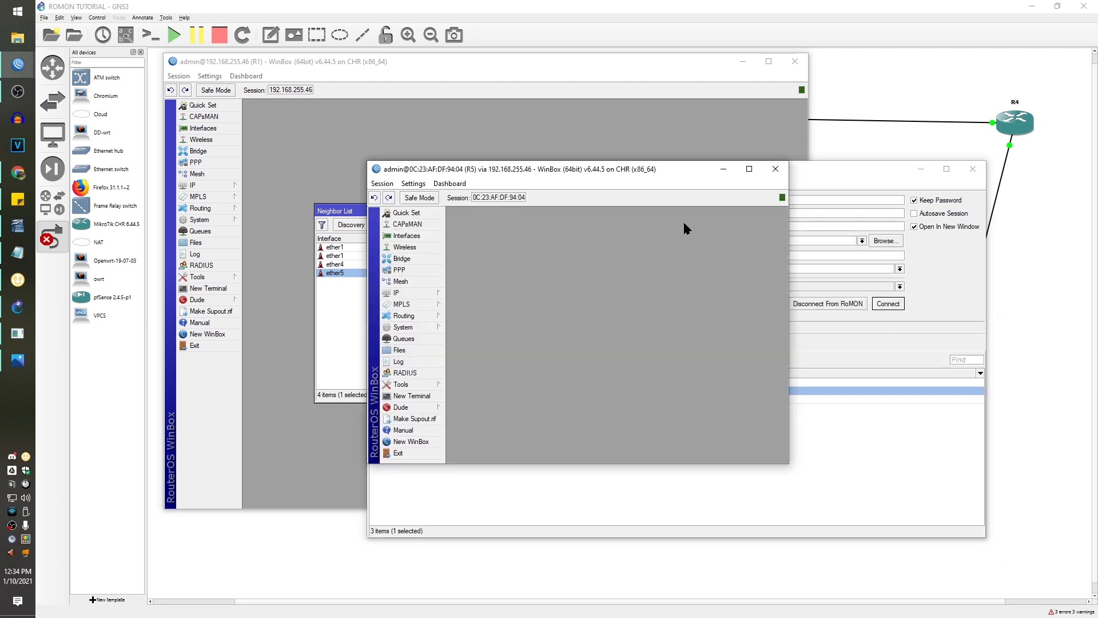
- Close the R5 session and return to R1's window with its Tools menu open
{"action": "left_click", "coordinate": [776, 168]}
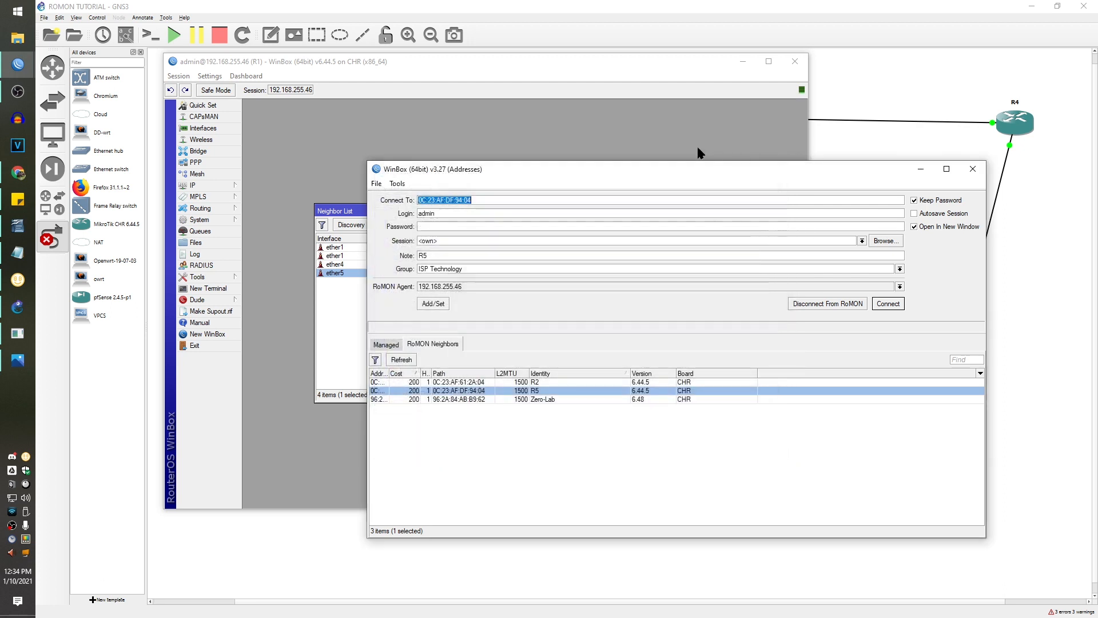
{"action": "left_click", "coordinate": [682, 127]}
{"action": "left_click", "coordinate": [200, 277]}
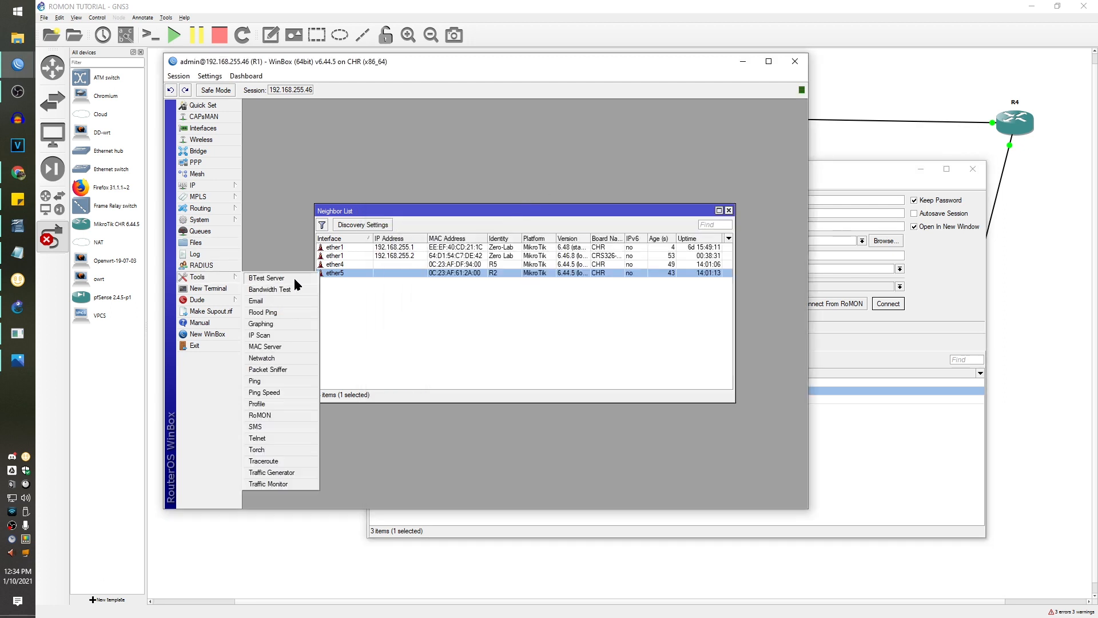
{"action": "left_click", "coordinate": [286, 415]}
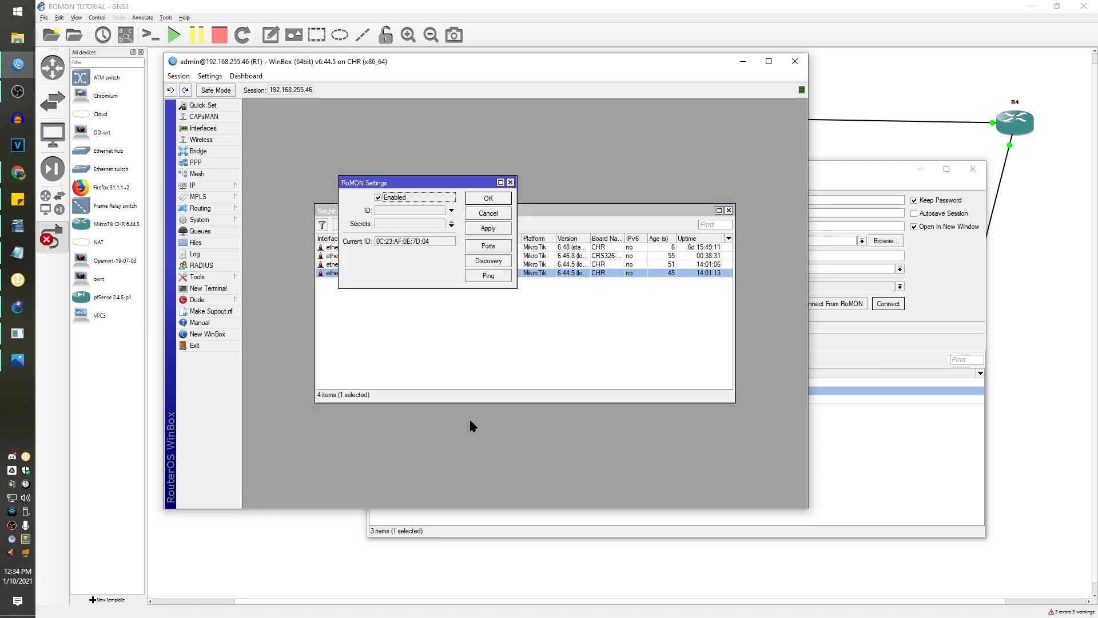
{"action": "left_click", "coordinate": [488, 245]}
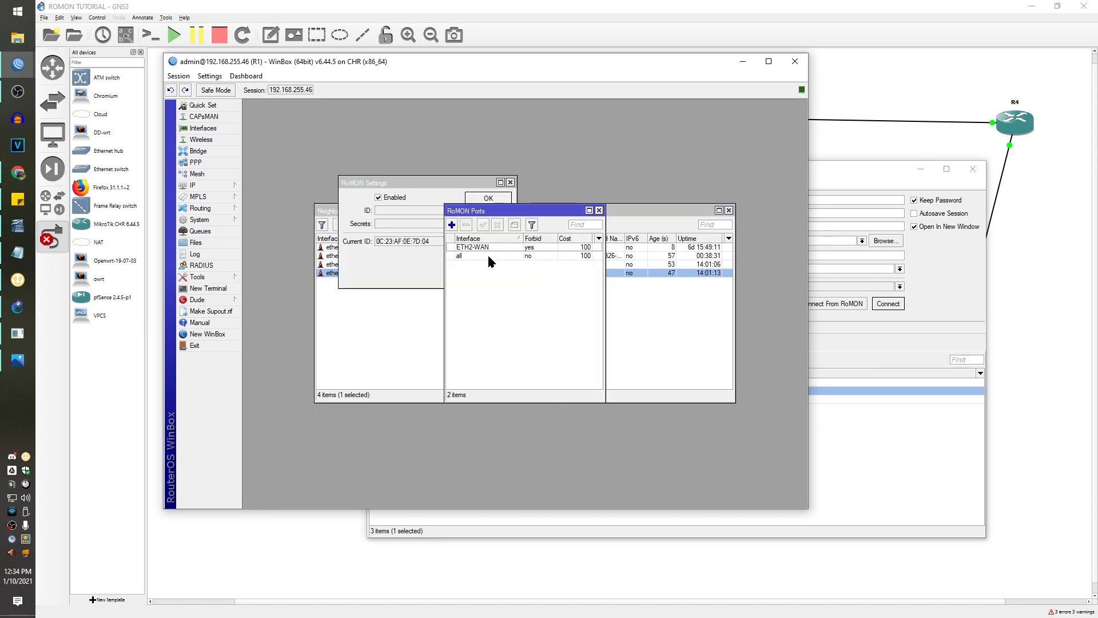
{"action": "left_click", "coordinate": [600, 211]}
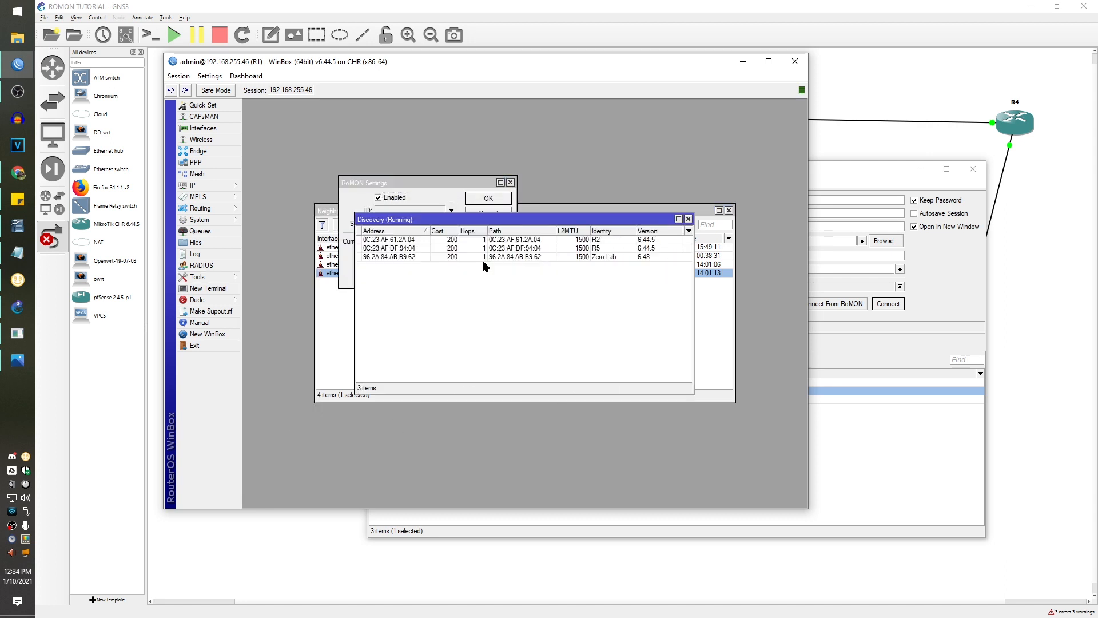
{"action": "left_click", "coordinate": [484, 259]}
{"action": "right_click", "coordinate": [514, 252]}
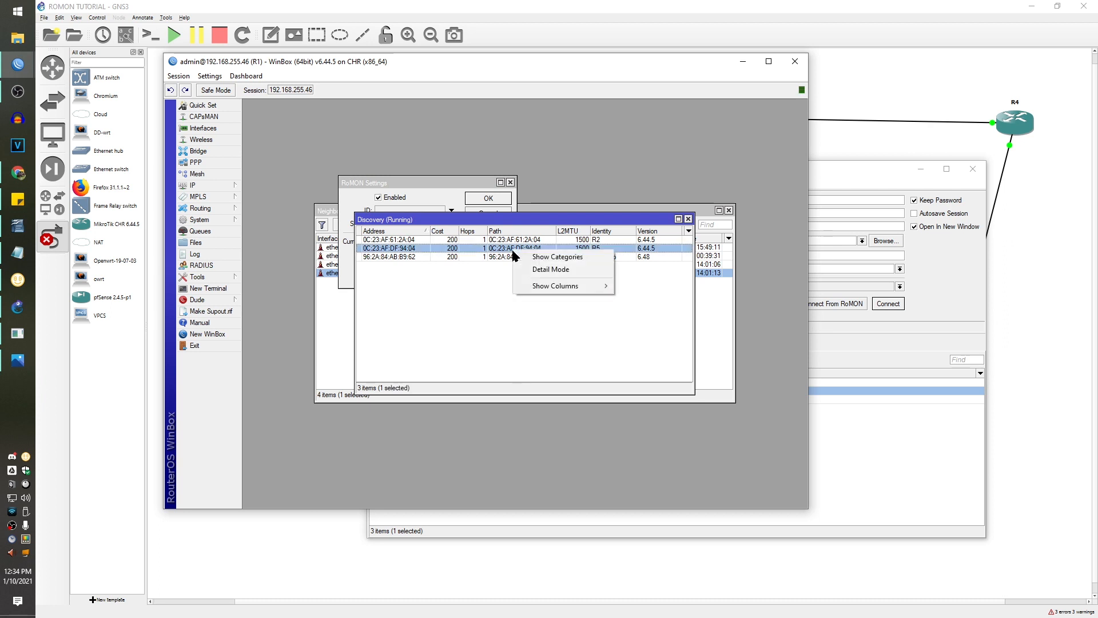
{"action": "left_click", "coordinate": [424, 327]}
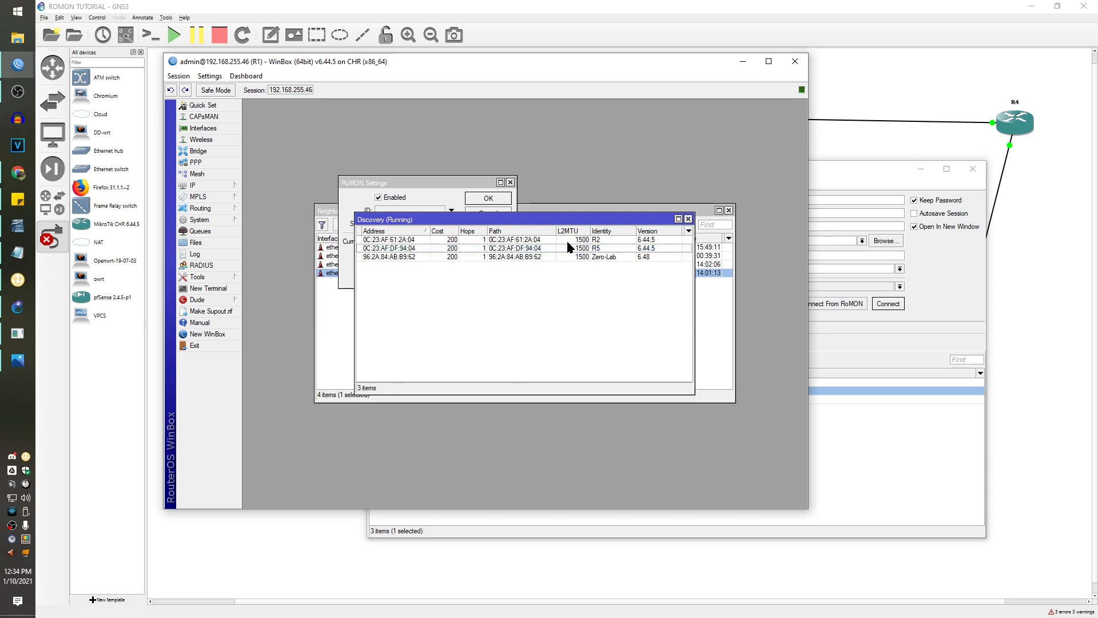
{"action": "left_click", "coordinate": [689, 219]}
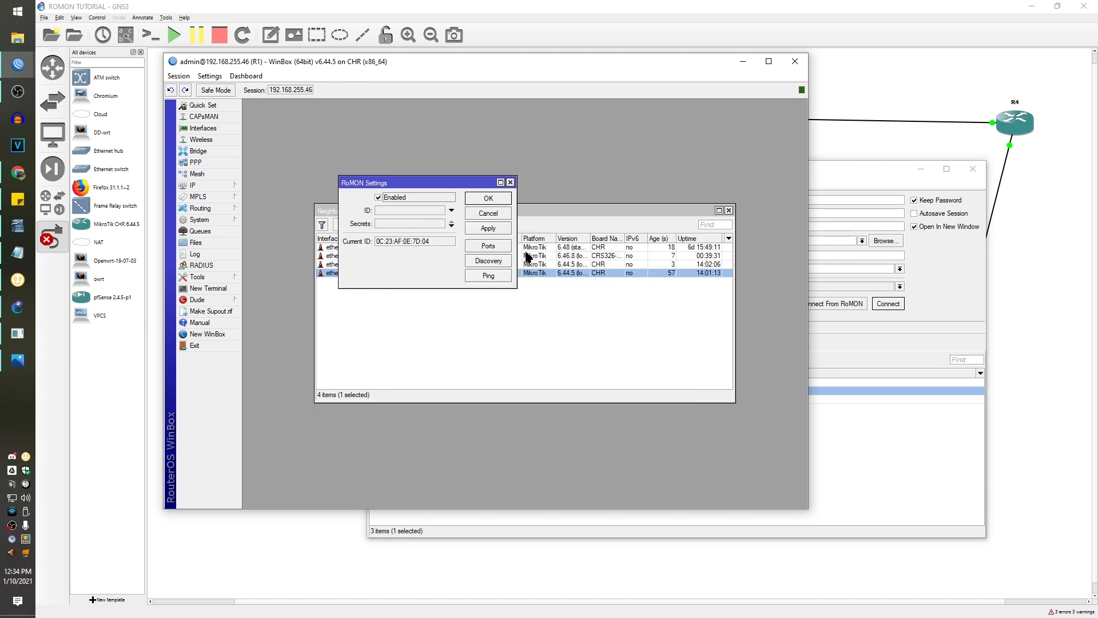
{"action": "left_click", "coordinate": [492, 277]}
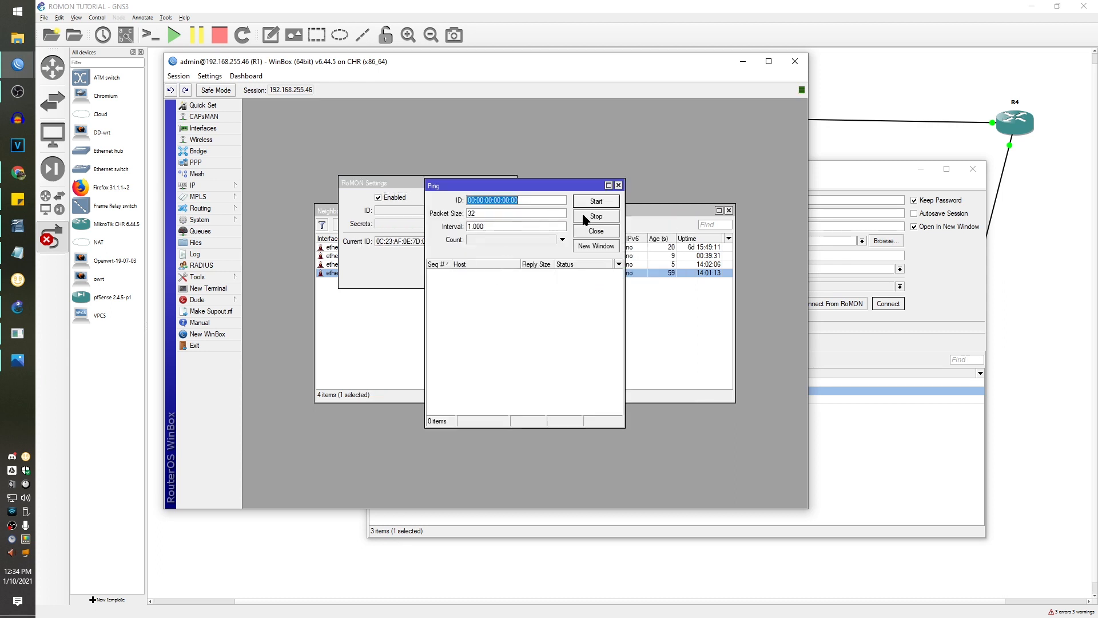
{"action": "left_click", "coordinate": [595, 231]}
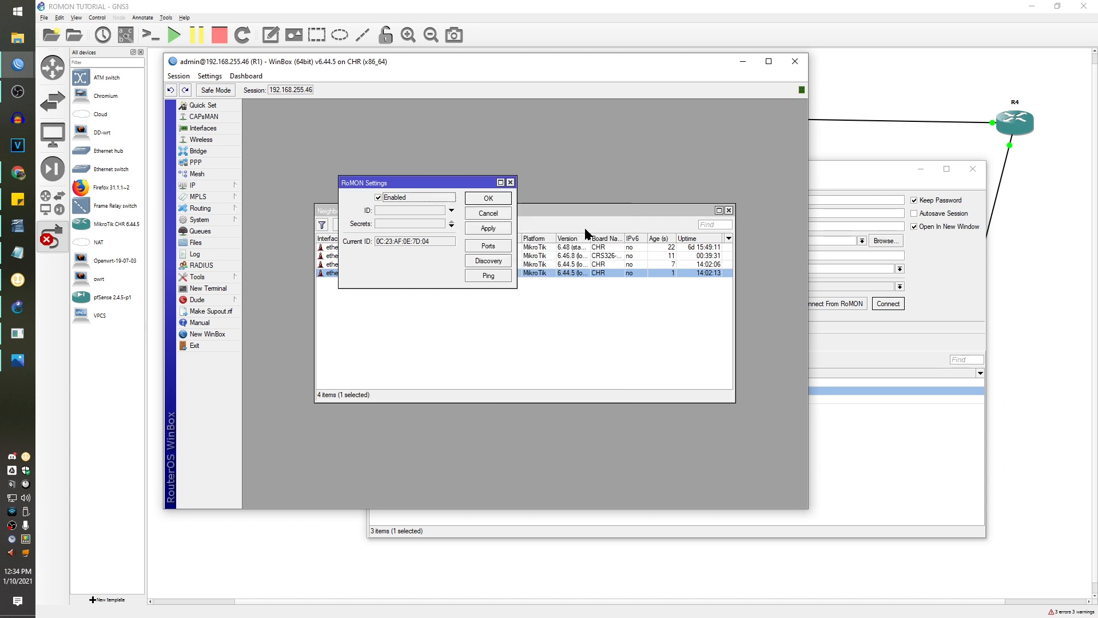
{"action": "left_click", "coordinate": [500, 216]}
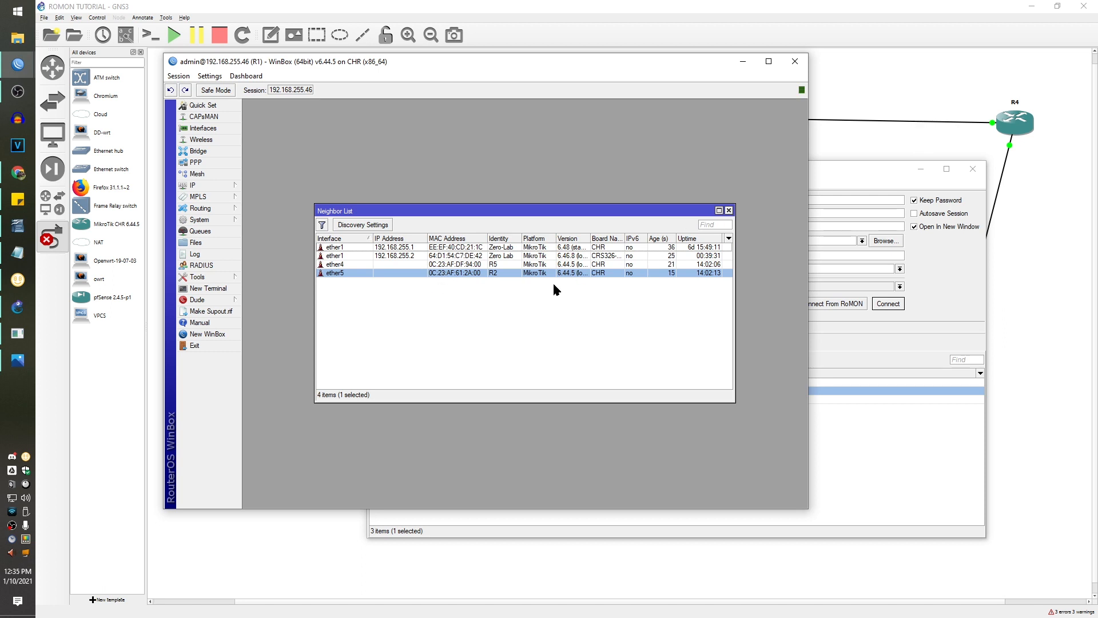
- Connect to R2 via RoMON and open its neighbour list showing R1 on ether1 and R4 on ether5
{"action": "left_click", "coordinate": [941, 298]}
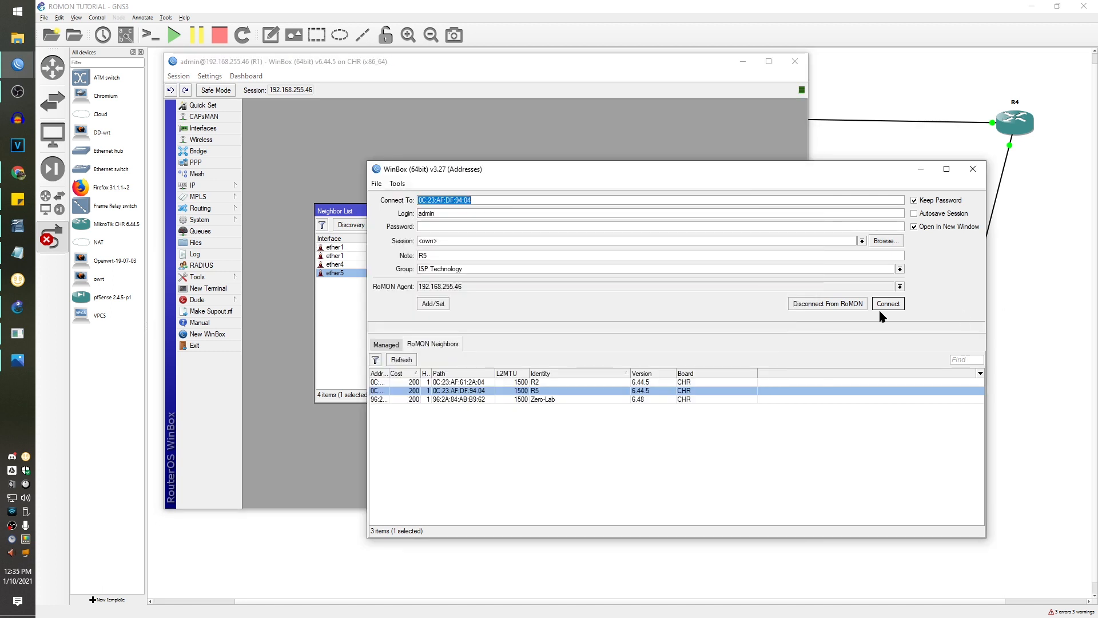
{"action": "left_click", "coordinate": [646, 382]}
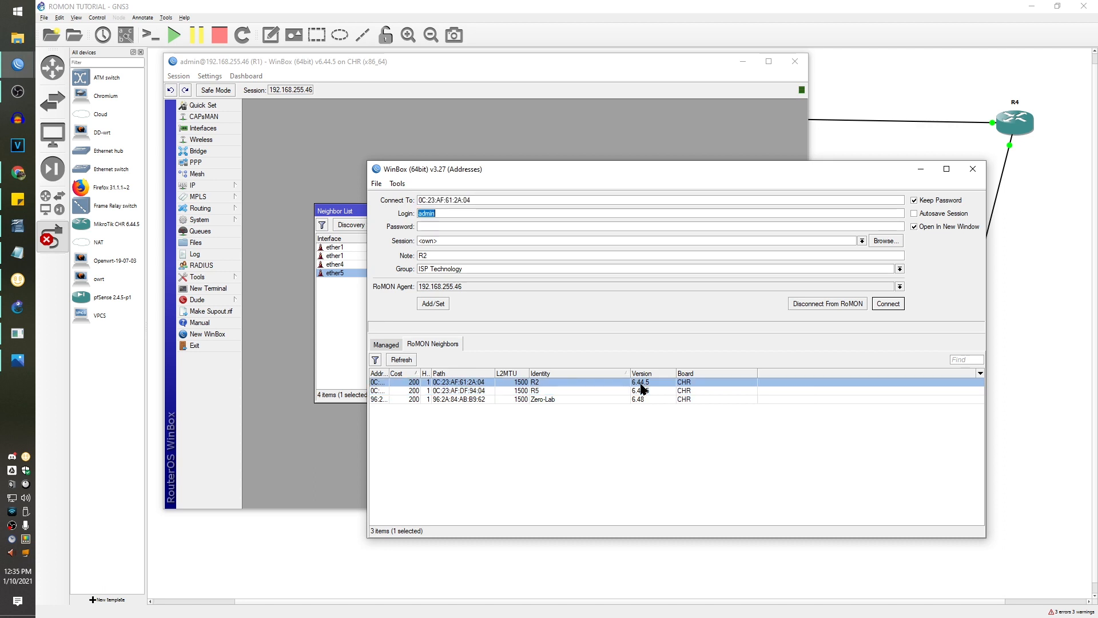
{"action": "left_click", "coordinate": [897, 307]}
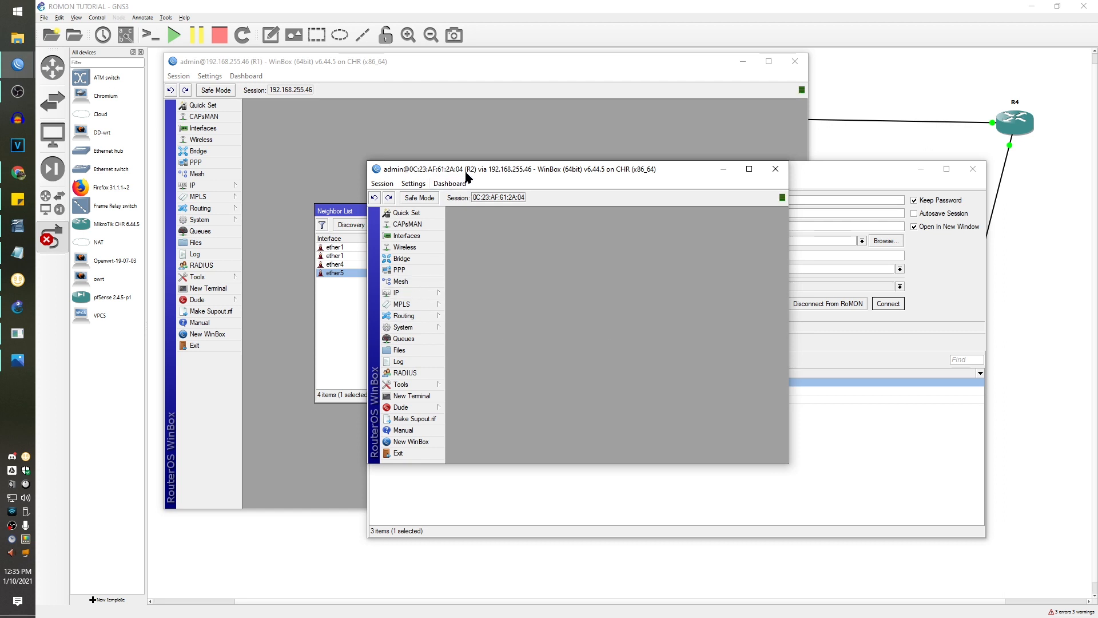
{"action": "left_click_drag", "start_coordinate": [466, 173], "coordinate": [274, 104]}
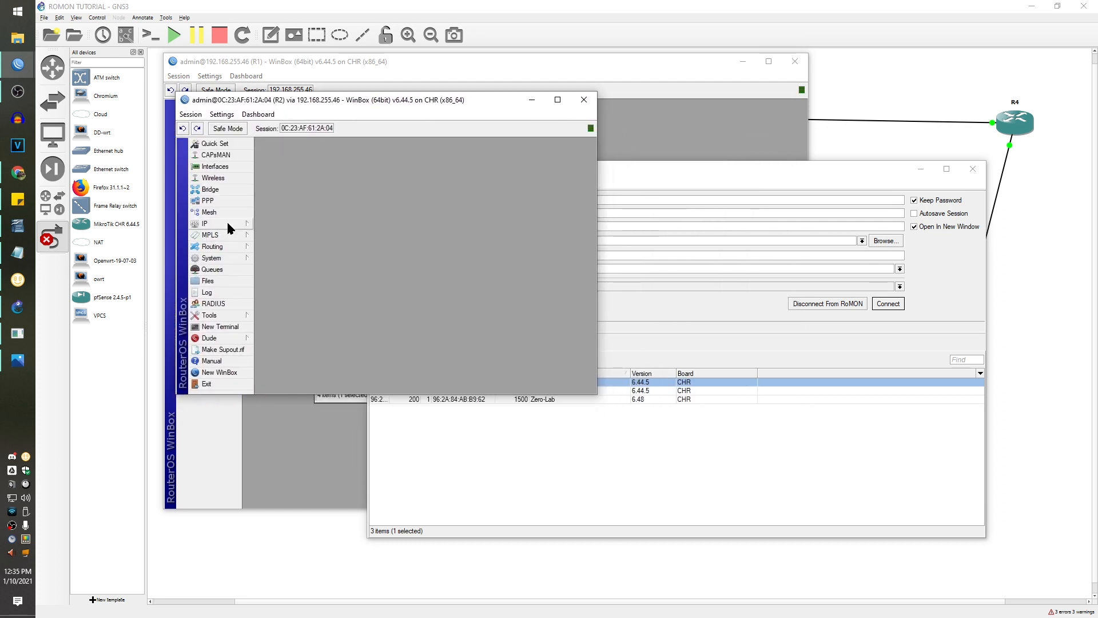
{"action": "mouse_move", "coordinate": [227, 225]}
{"action": "left_click", "coordinate": [298, 363]}
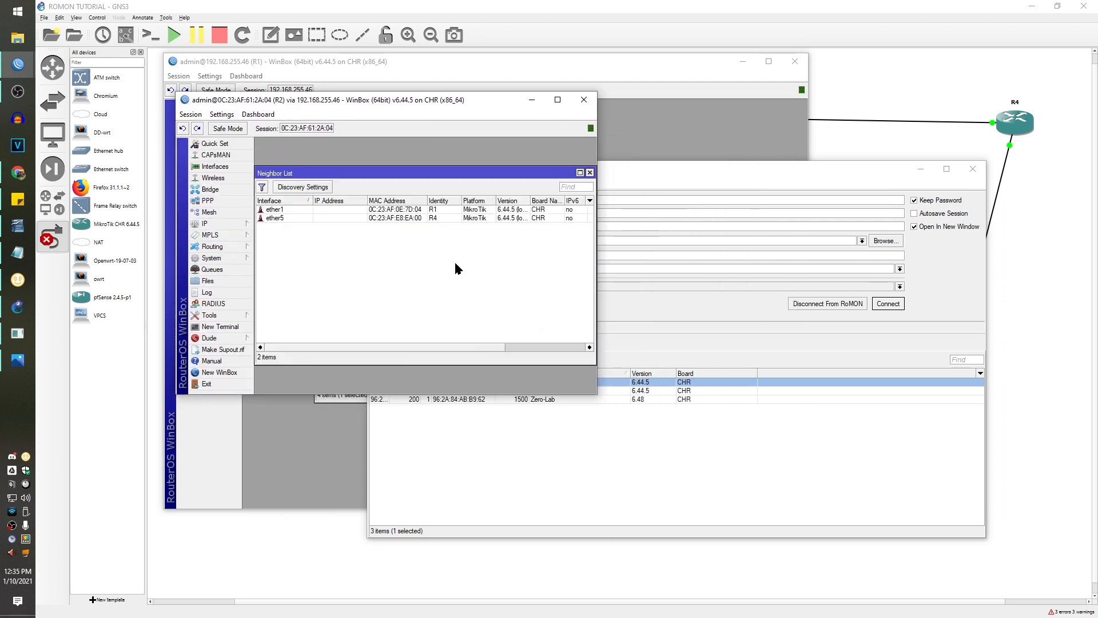
- Open MAC Telnet to R4 on ether5 and log in as admin after a failed 'ADMIN' attempt
{"action": "left_click", "coordinate": [440, 218]}
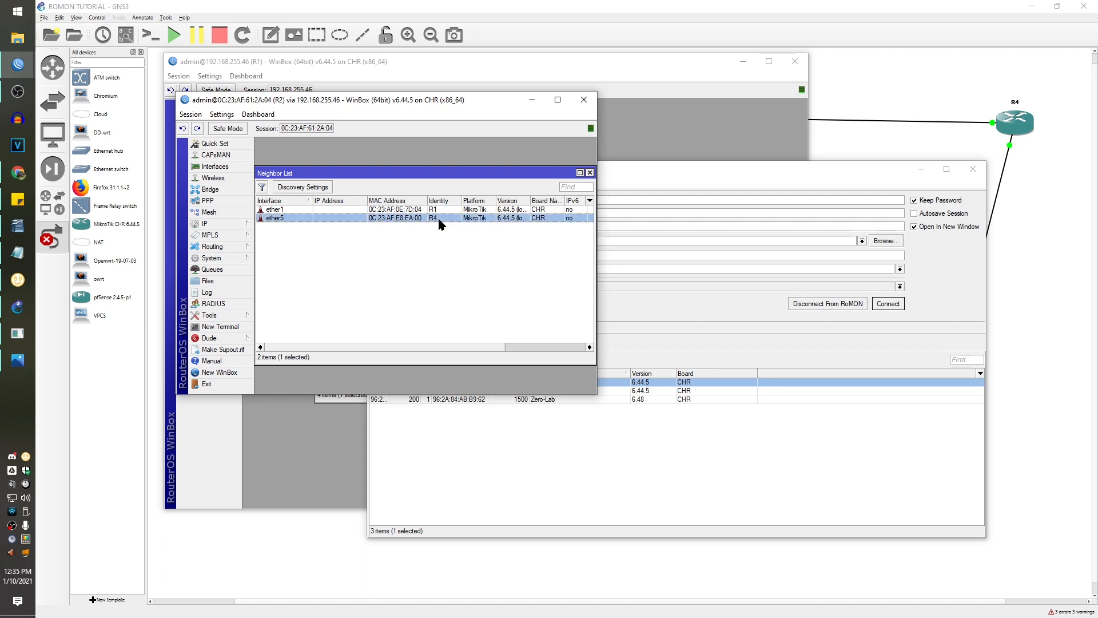
{"action": "right_click", "coordinate": [393, 221]}
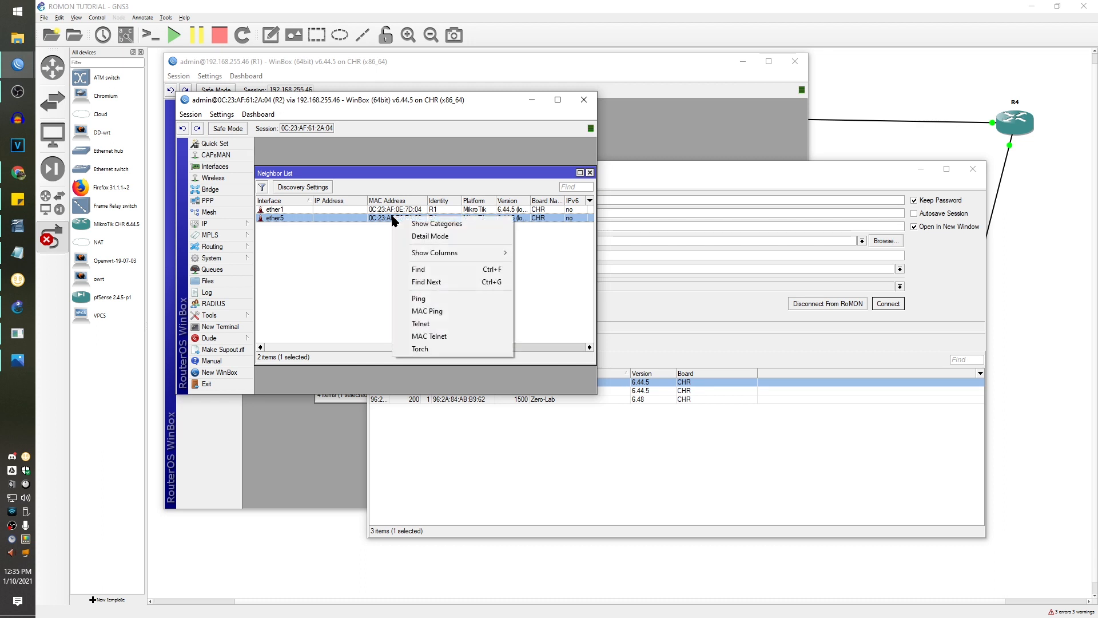
{"action": "left_click", "coordinate": [420, 337]}
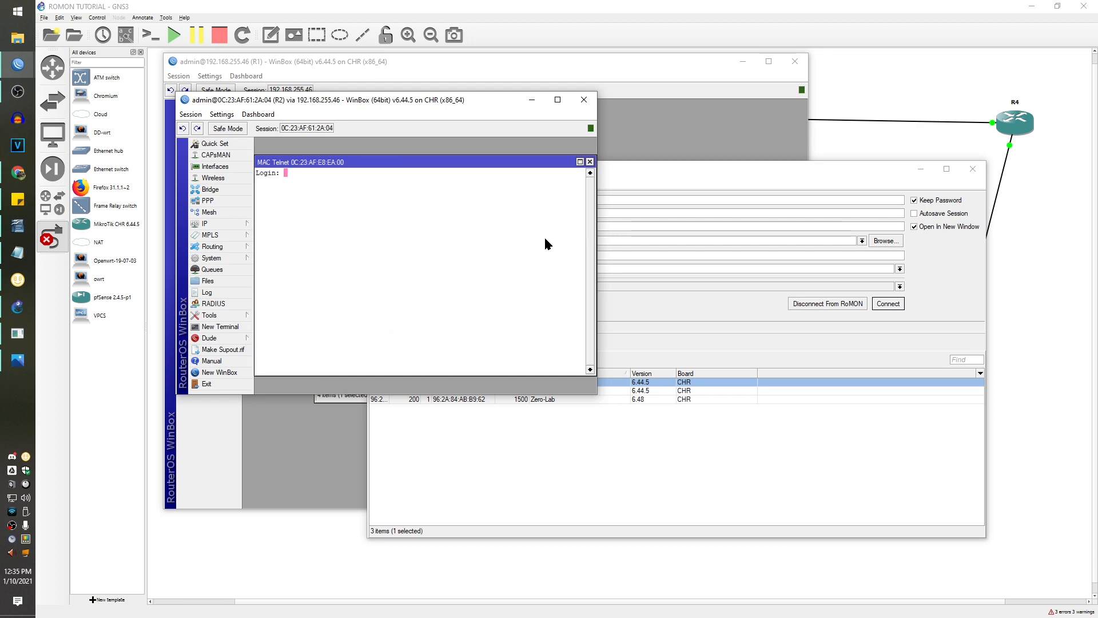
{"action": "type", "text": "ADMIN"}
{"action": "key", "text": "Return"}
{"action": "key", "text": "Return"}
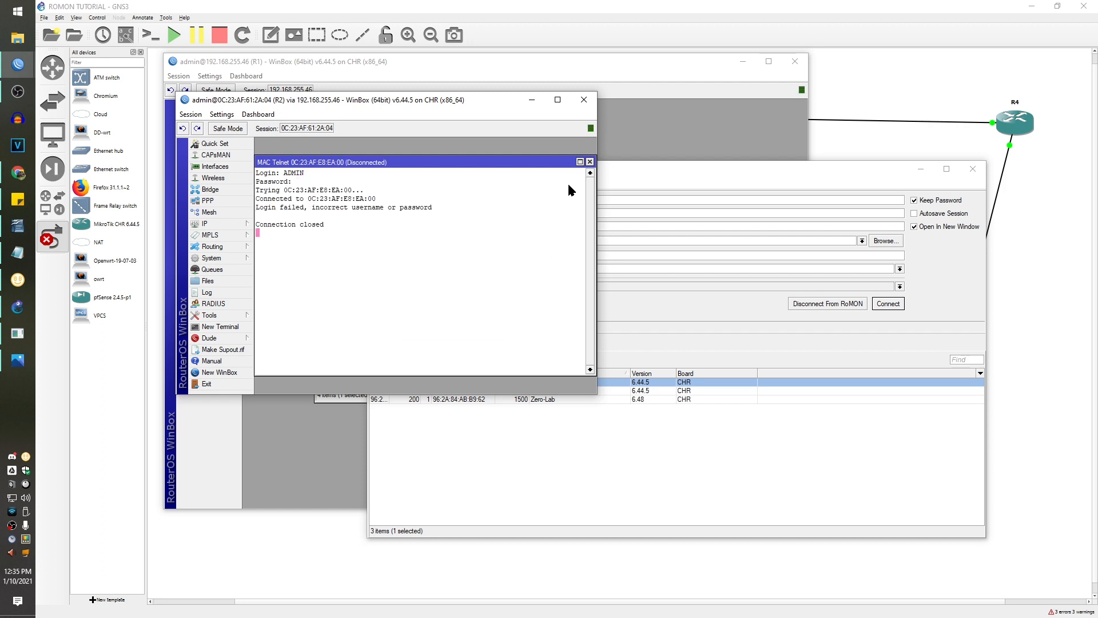
{"action": "left_click", "coordinate": [590, 161]}
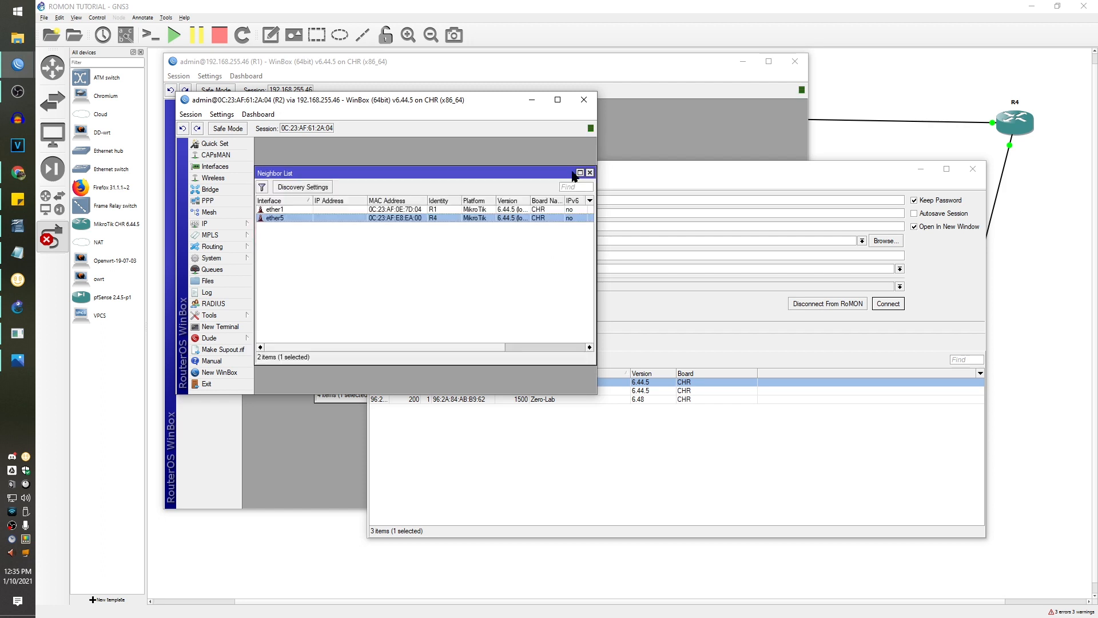
{"action": "right_click", "coordinate": [410, 219]}
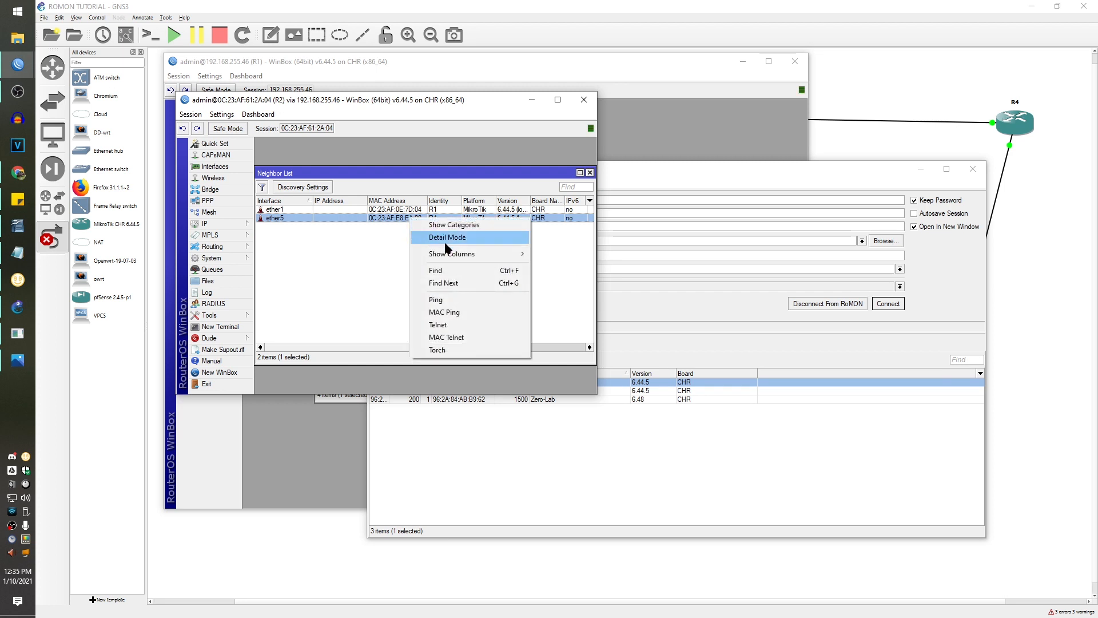
{"action": "left_click", "coordinate": [460, 337]}
{"action": "type", "text": "admin"}
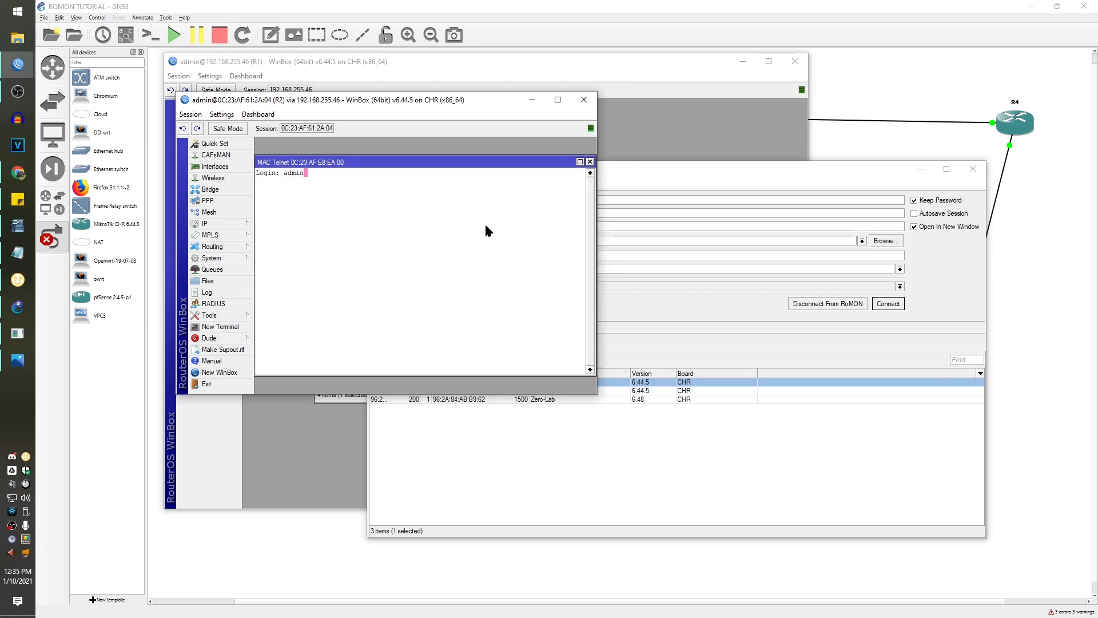
{"action": "key", "text": "Return"}
{"action": "key", "text": "Return"}
- Enter the /tool romon level on R4 and print its current RoMON settings and commands
{"action": "type", "text": "tool"}
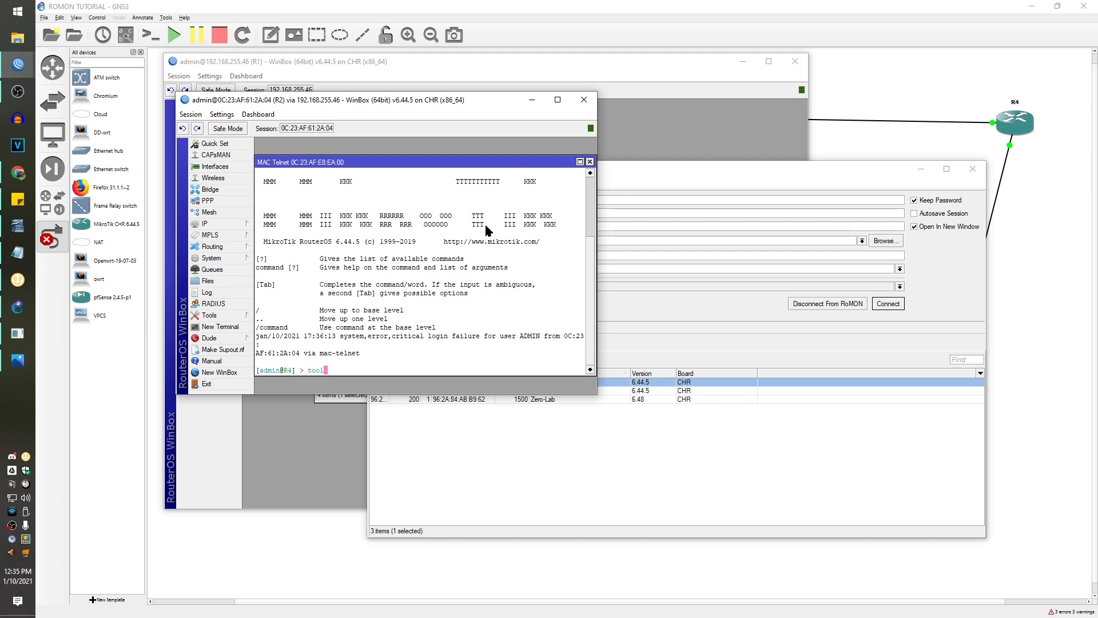
{"action": "key", "text": "Return"}
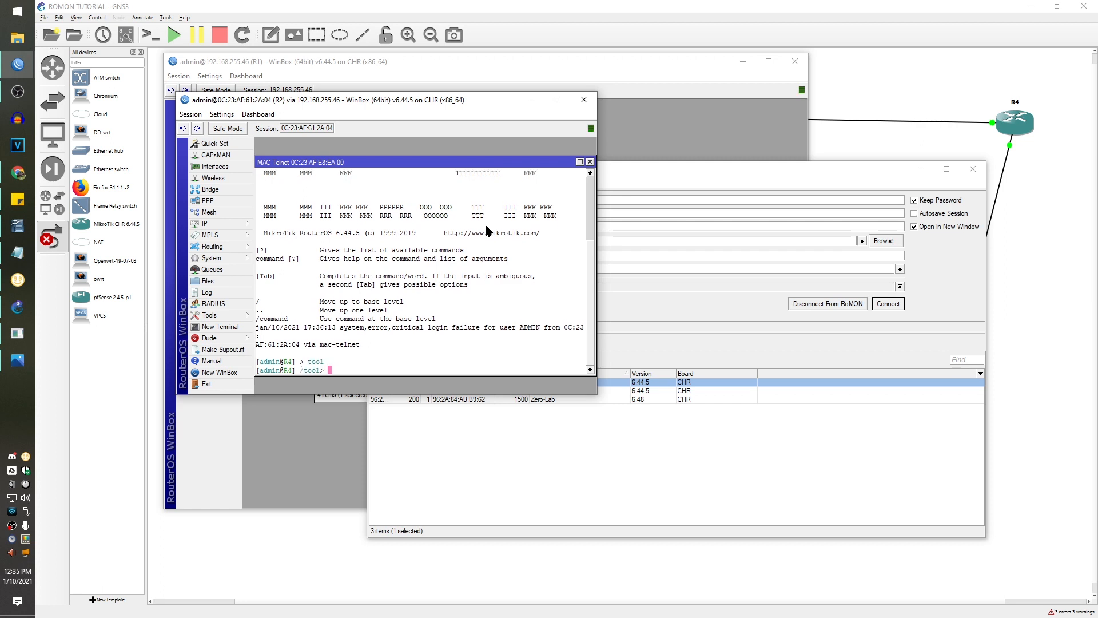
{"action": "type", "text": "romon"}
{"action": "key", "text": "Return"}
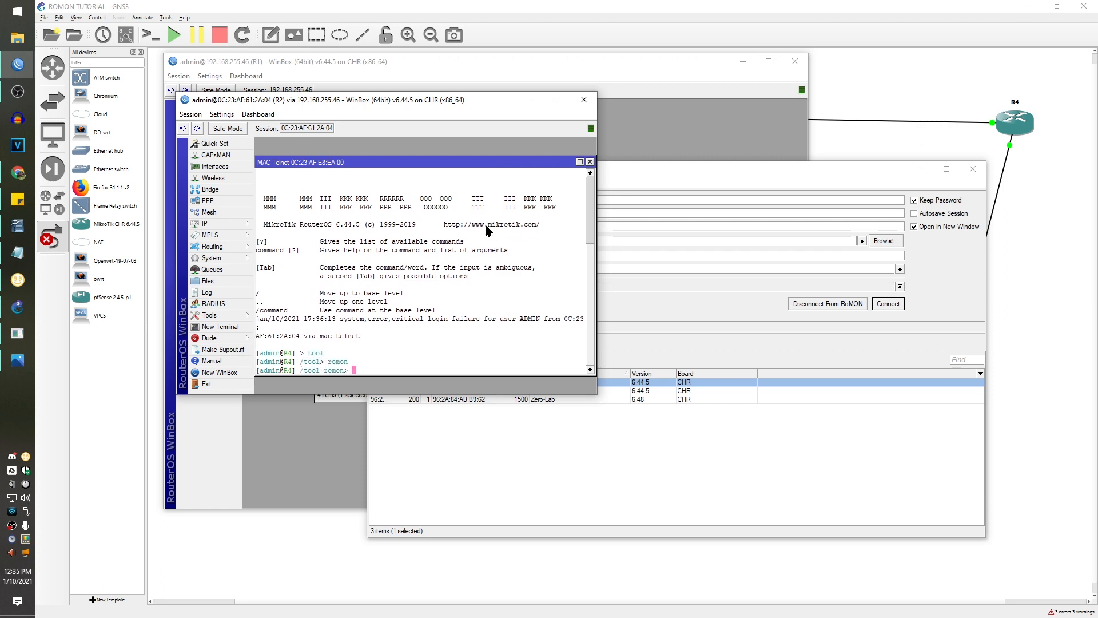
{"action": "type", "text": "print"}
{"action": "key", "text": "Return"}
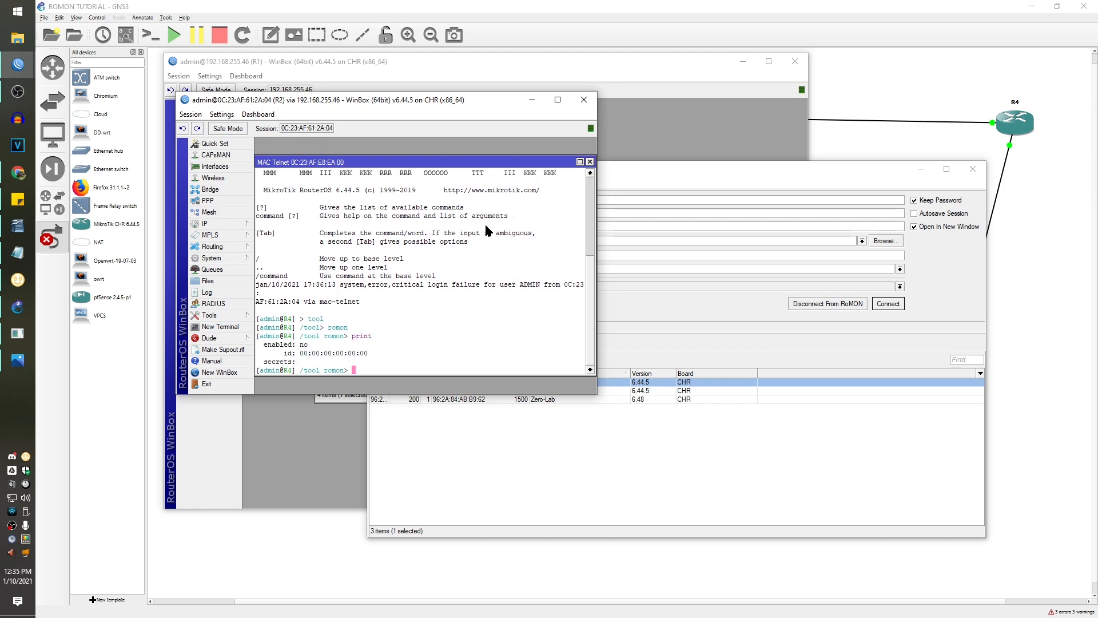
{"action": "key", "text": "question"}
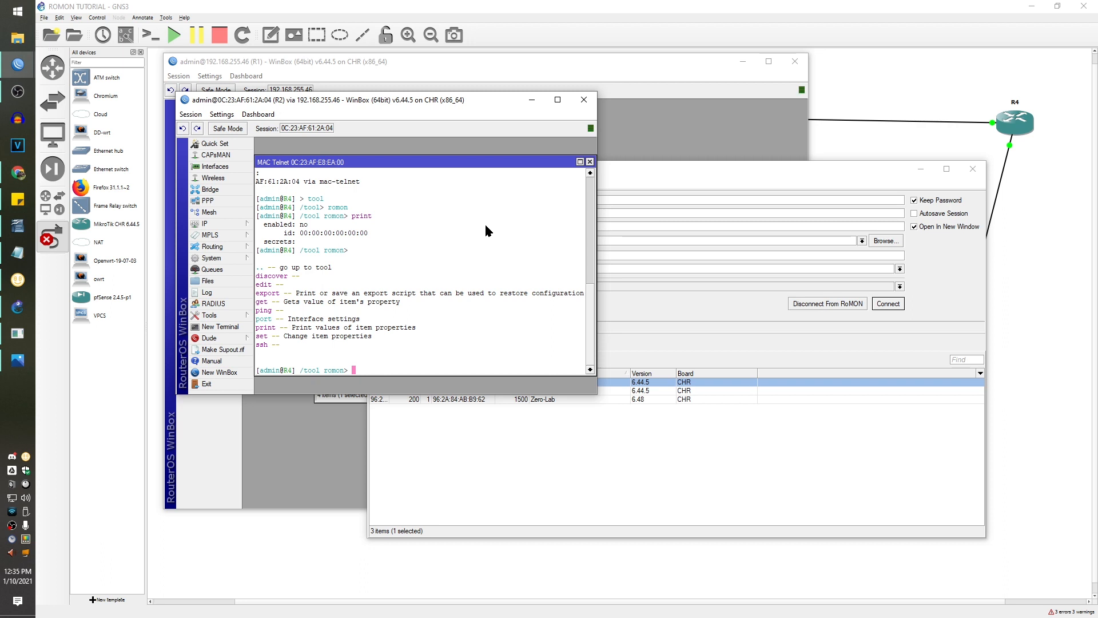
- Run 'set enabled=yes' to turn RoMON on for R4
{"action": "type", "text": "en"}
{"action": "key", "text": "BackSpace"}
{"action": "key", "text": "BackSpace"}
{"action": "type", "text": "set"}
{"action": "key", "text": "Tab"}
{"action": "key", "text": "Tab"}
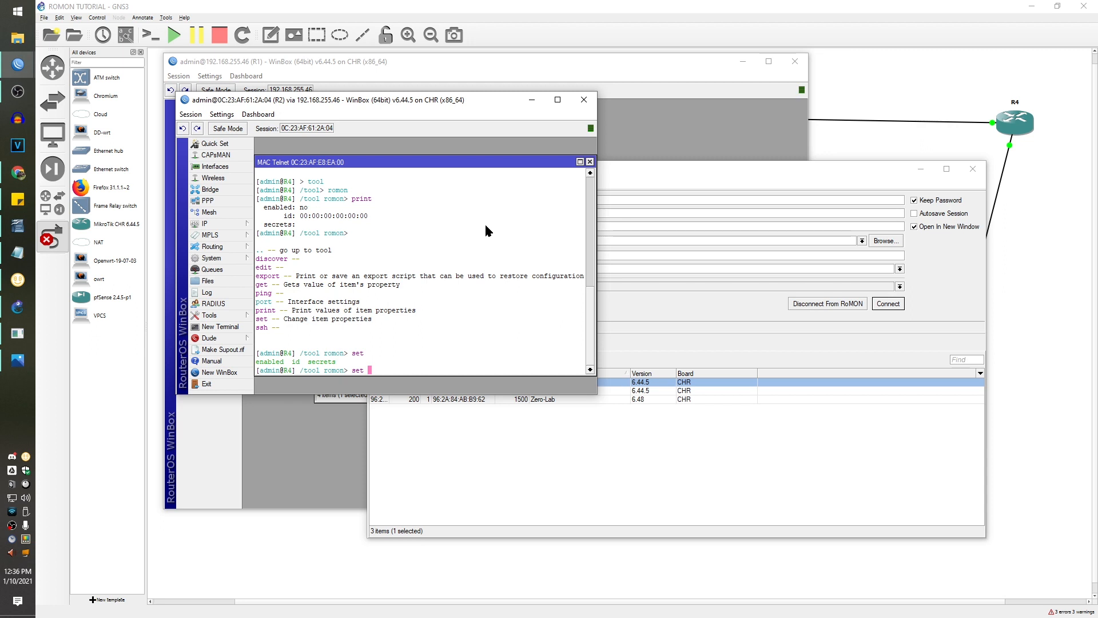
{"action": "key", "text": "Tab"}
{"action": "key", "text": "Tab"}
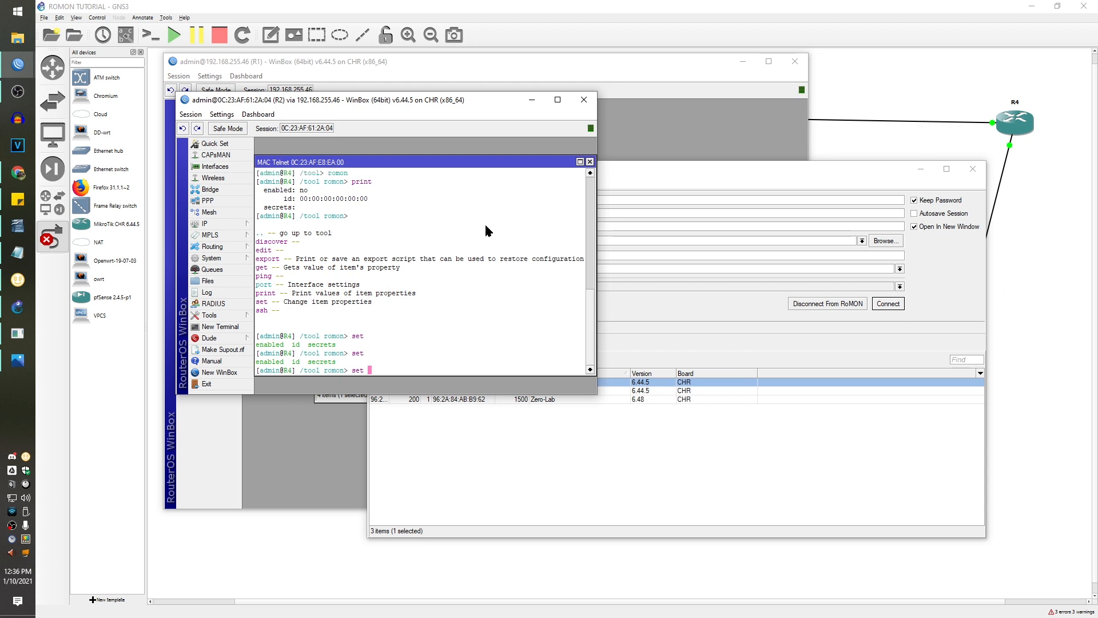
{"action": "type", "text": "e"}
{"action": "key", "text": "Tab"}
{"action": "key", "text": "Tab"}
{"action": "key", "text": "Tab"}
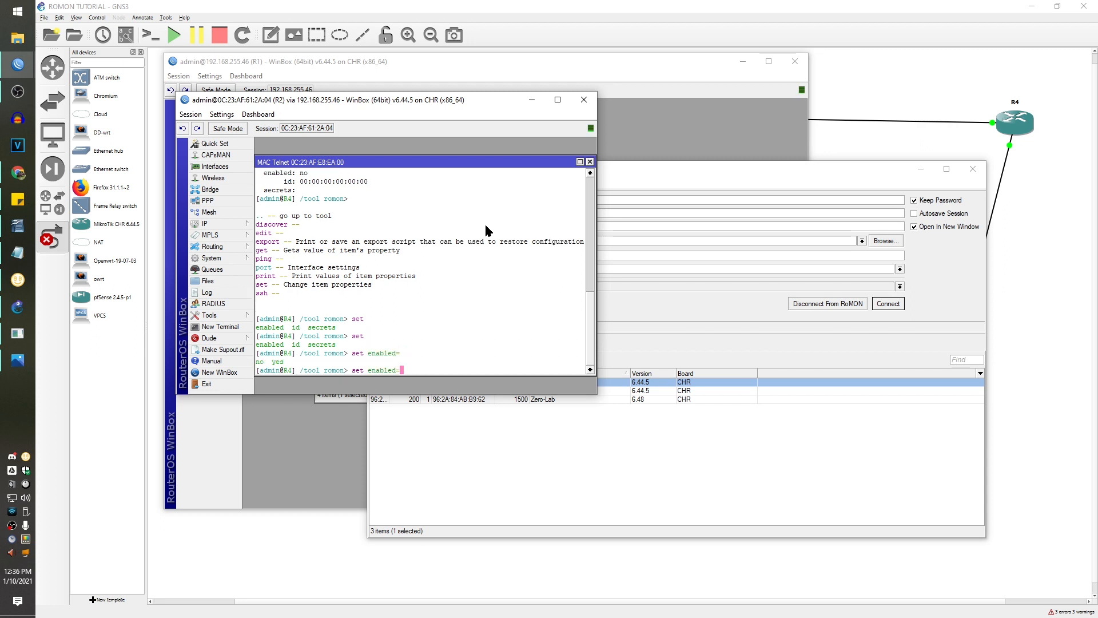
{"action": "type", "text": "yes"}
{"action": "key", "text": "Return"}
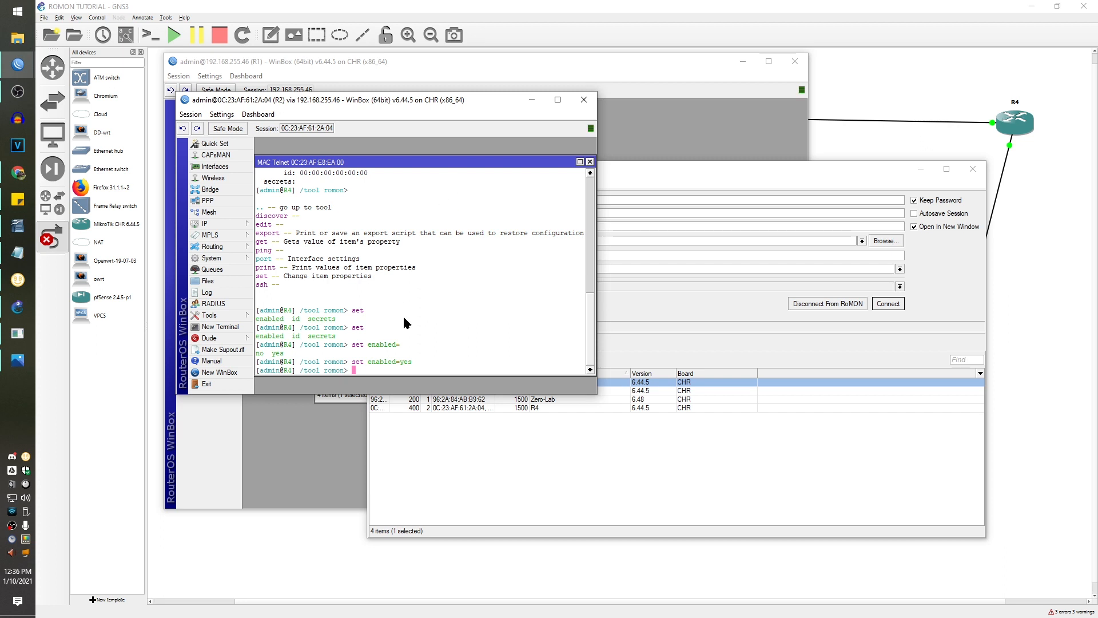
{"action": "left_click", "coordinate": [742, 311]}
{"action": "left_click", "coordinate": [561, 408]}
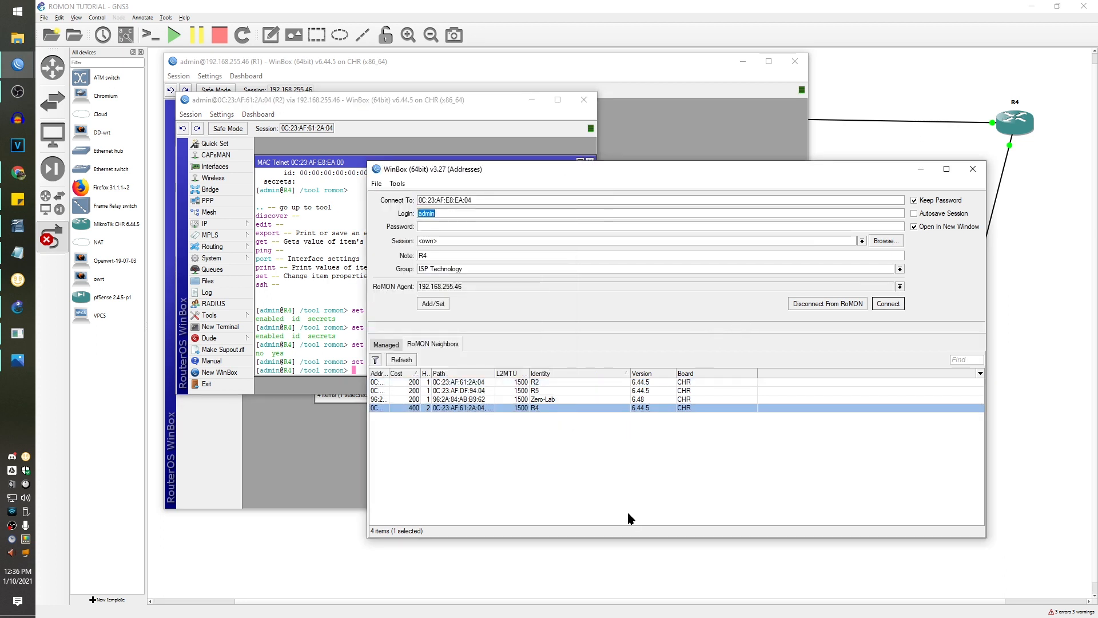
{"action": "left_click", "coordinate": [665, 389]}
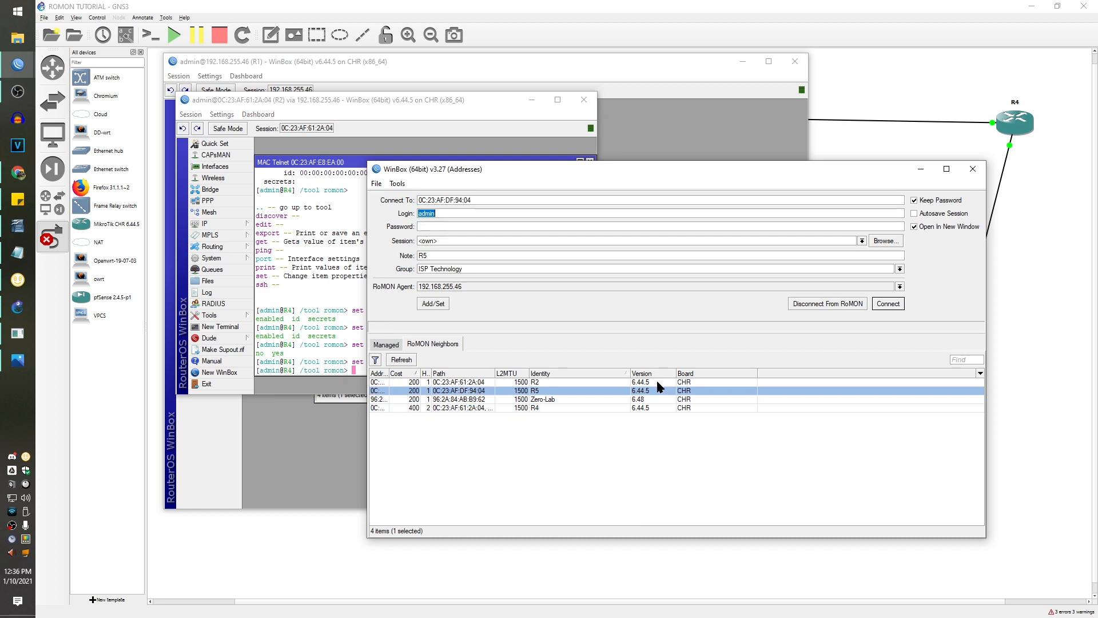
{"action": "left_click", "coordinate": [657, 382]}
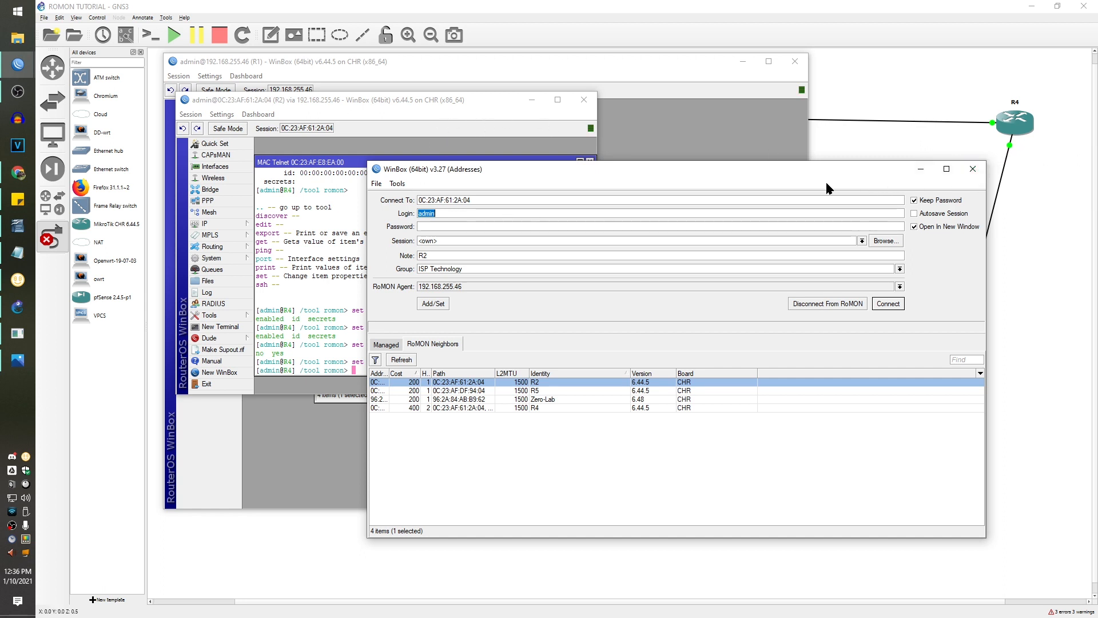
{"action": "left_click", "coordinate": [438, 99]}
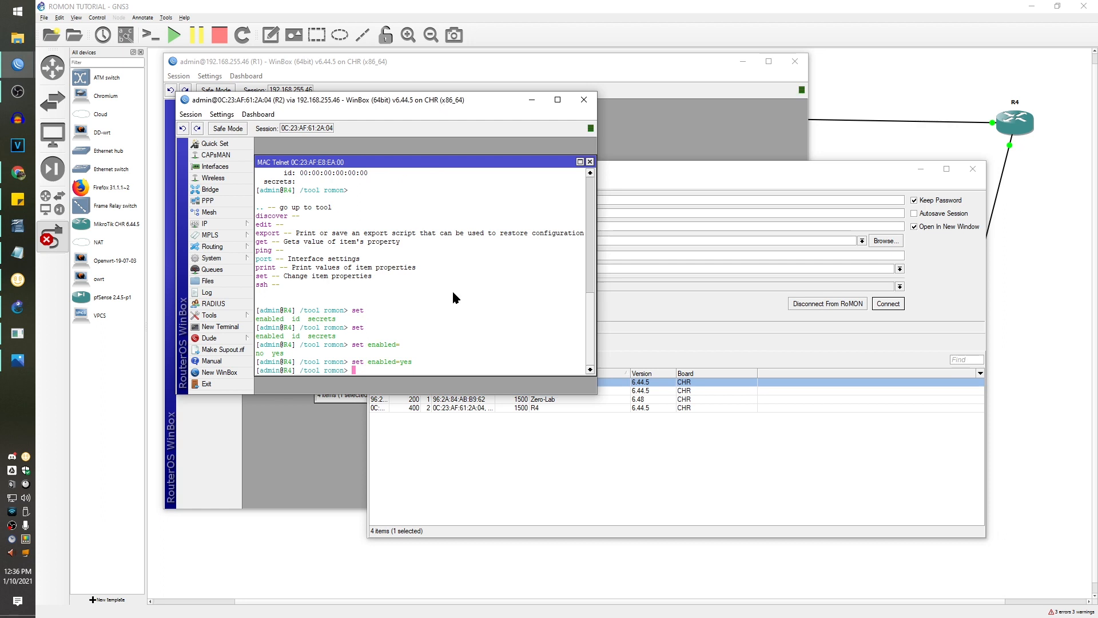
- Run RoMON discover on R4, then print its /ip neighbor table
{"action": "type", "text": "discover"}
{"action": "key", "text": "Return"}
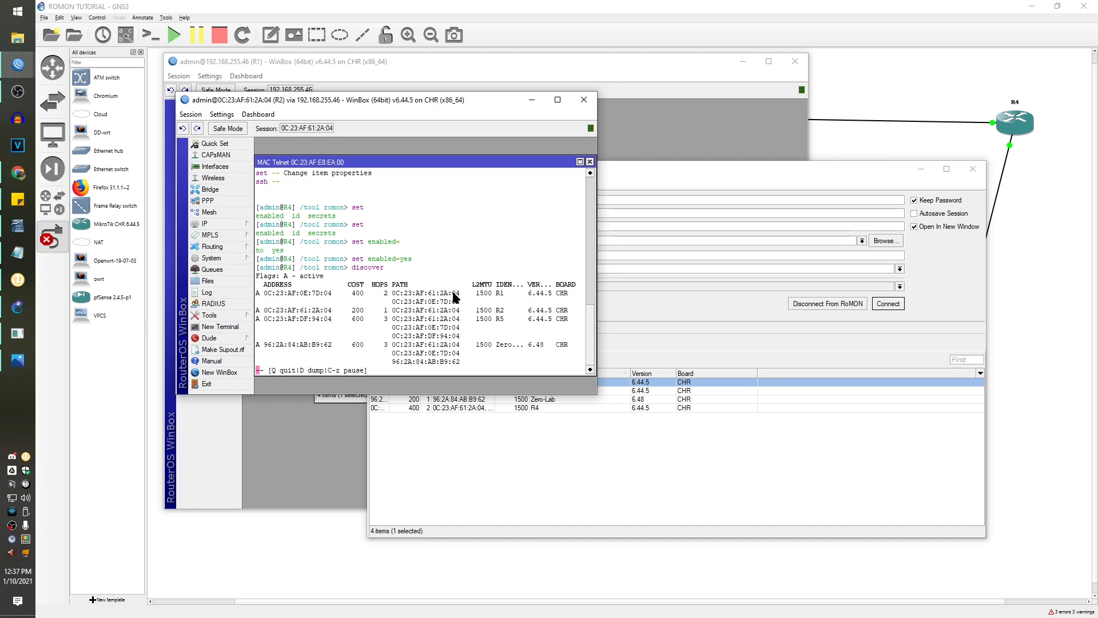
{"action": "type", "text": "q"}
{"action": "type", "text": "/tool romon>"}
{"action": "key", "text": "Return"}
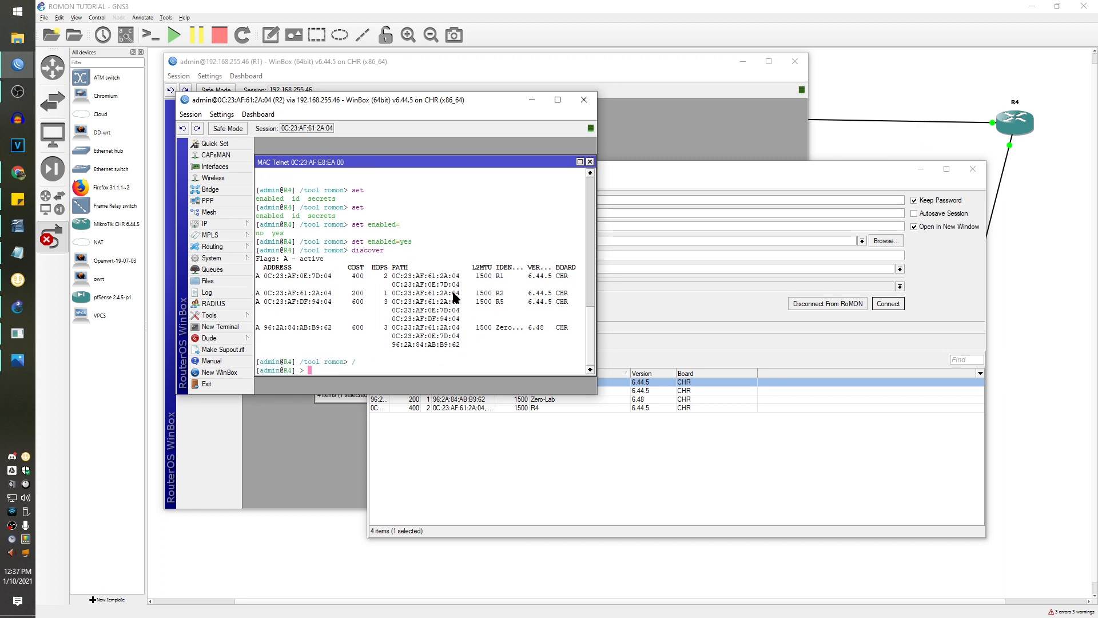
{"action": "type", "text": "ip"}
{"action": "key", "text": "Return"}
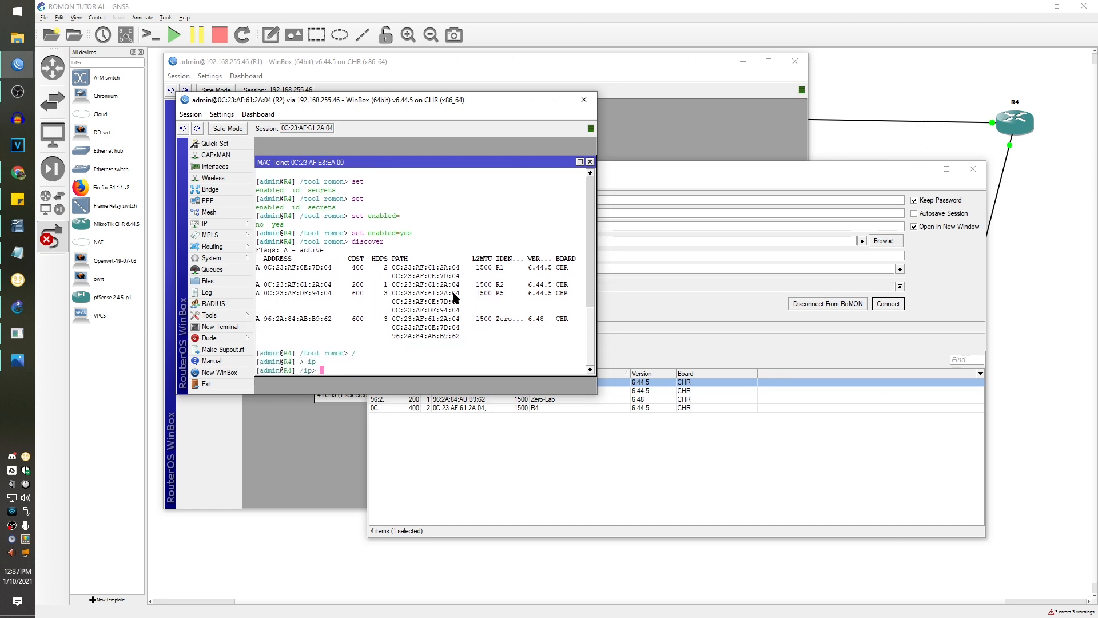
{"action": "type", "text": "neighbor"}
{"action": "key", "text": "Return"}
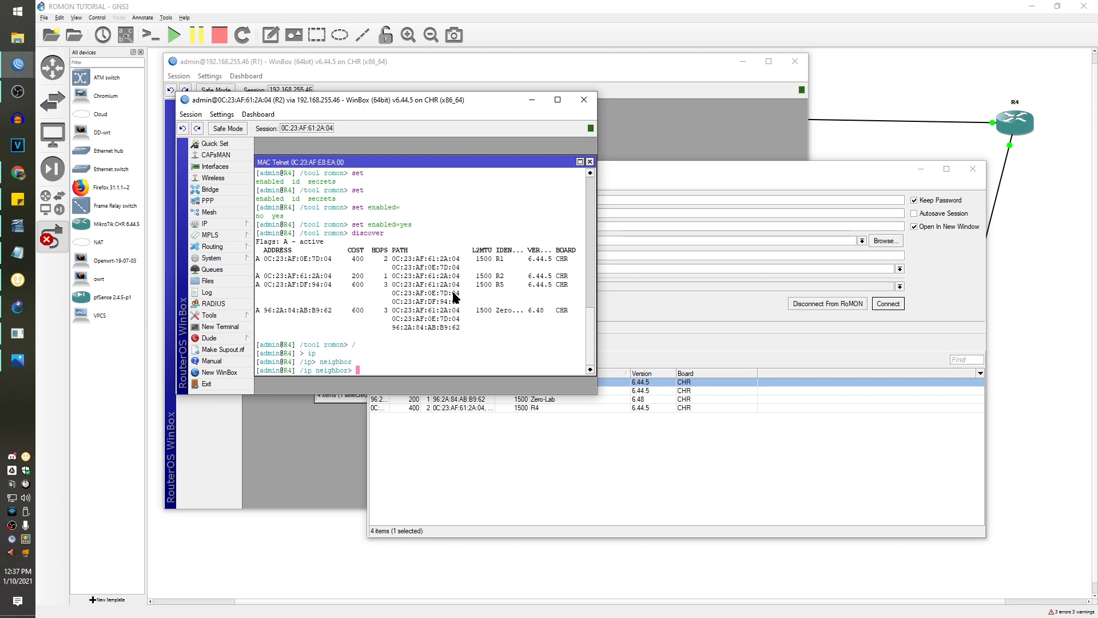
{"action": "type", "text": "print"}
{"action": "key", "text": "Return"}
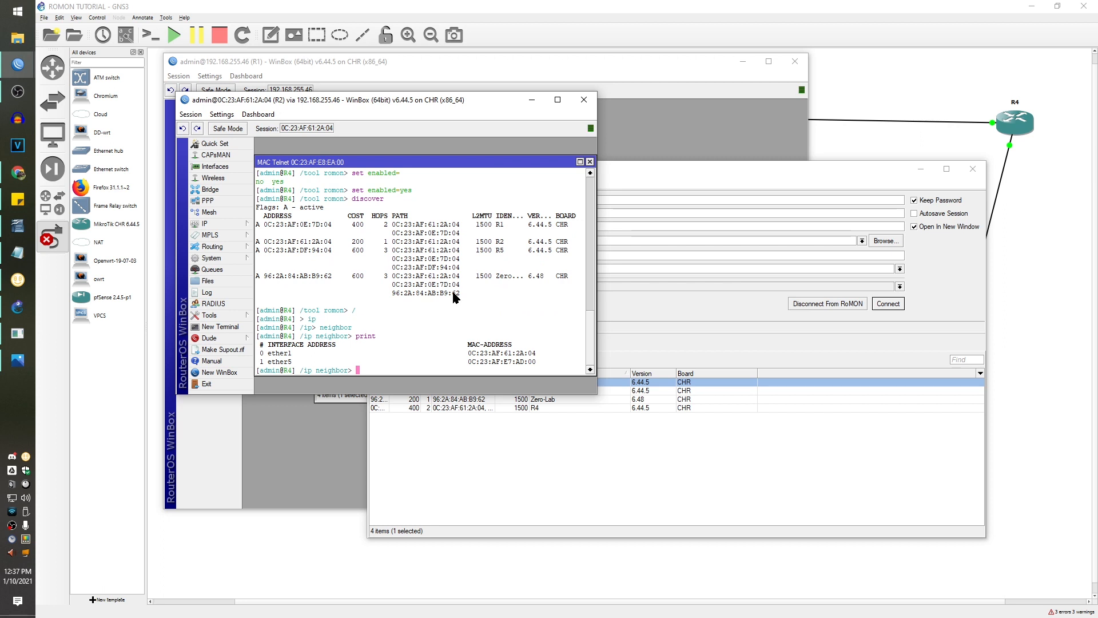
{"action": "key", "text": "question"}
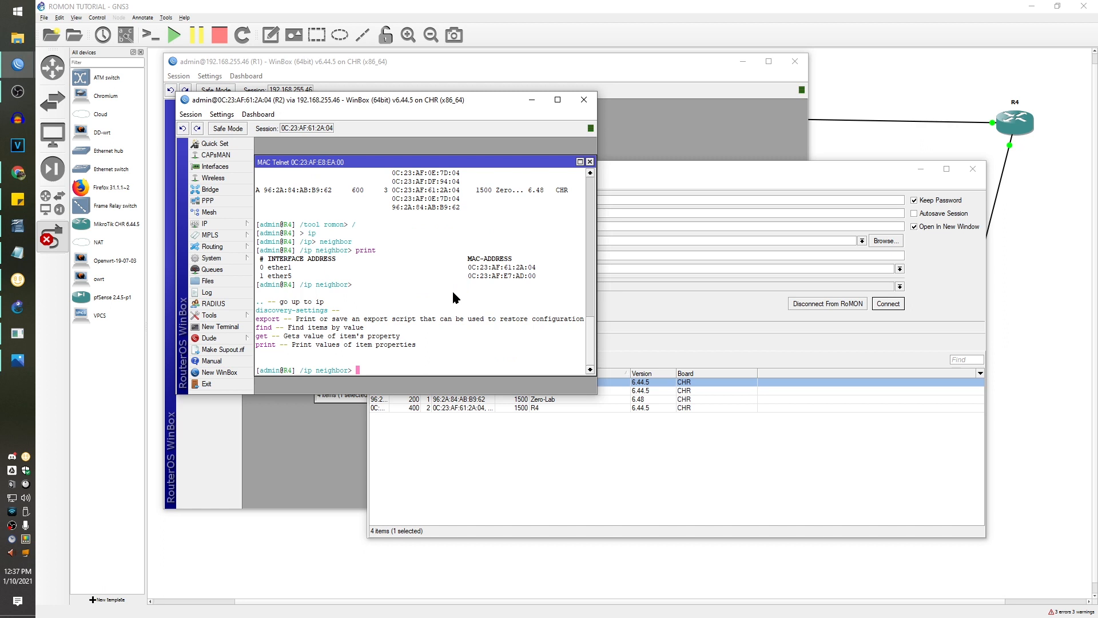
{"action": "type", "text": "/"}
- Copy the ether5 neighbor's MAC 0C:23:AF:E7:AD:00 and start 'tool mac-telnet'
{"action": "left_click_drag", "start_coordinate": [537, 276], "coordinate": [471, 278]}
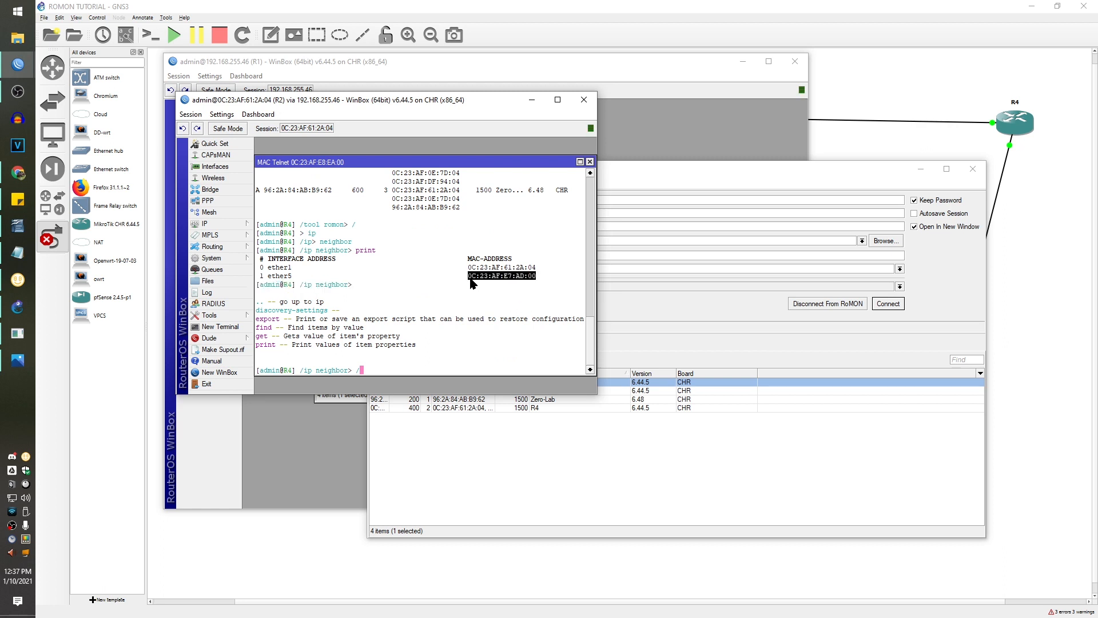
{"action": "right_click", "coordinate": [470, 279]}
{"action": "left_click", "coordinate": [481, 286]}
{"action": "key", "text": "Return"}
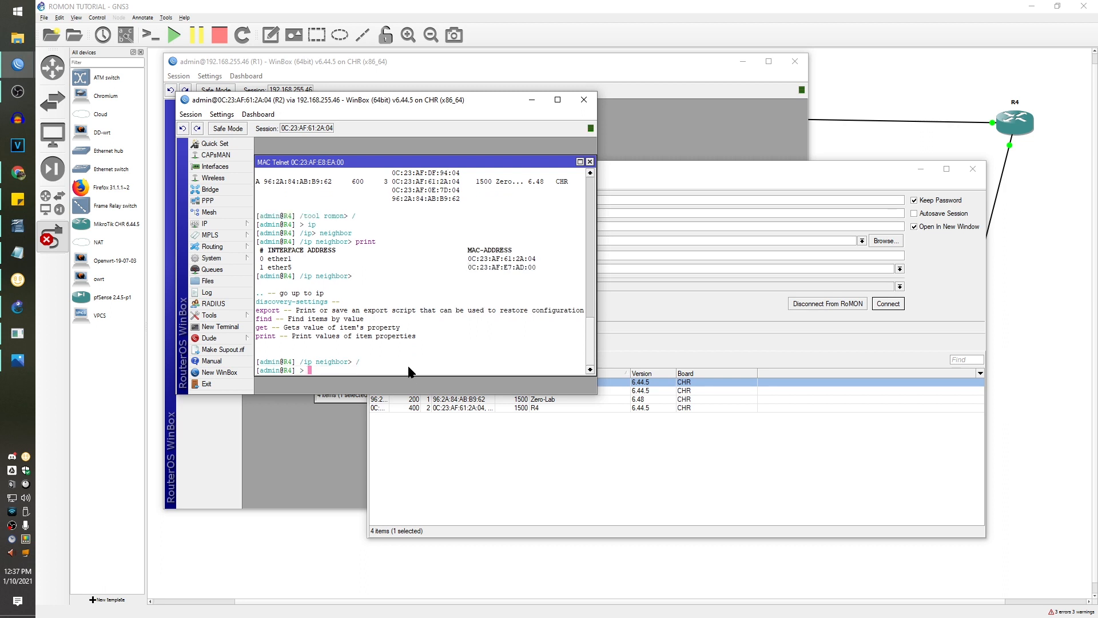
{"action": "type", "text": "tool mac-telnet"}
{"action": "key", "text": "Return"}
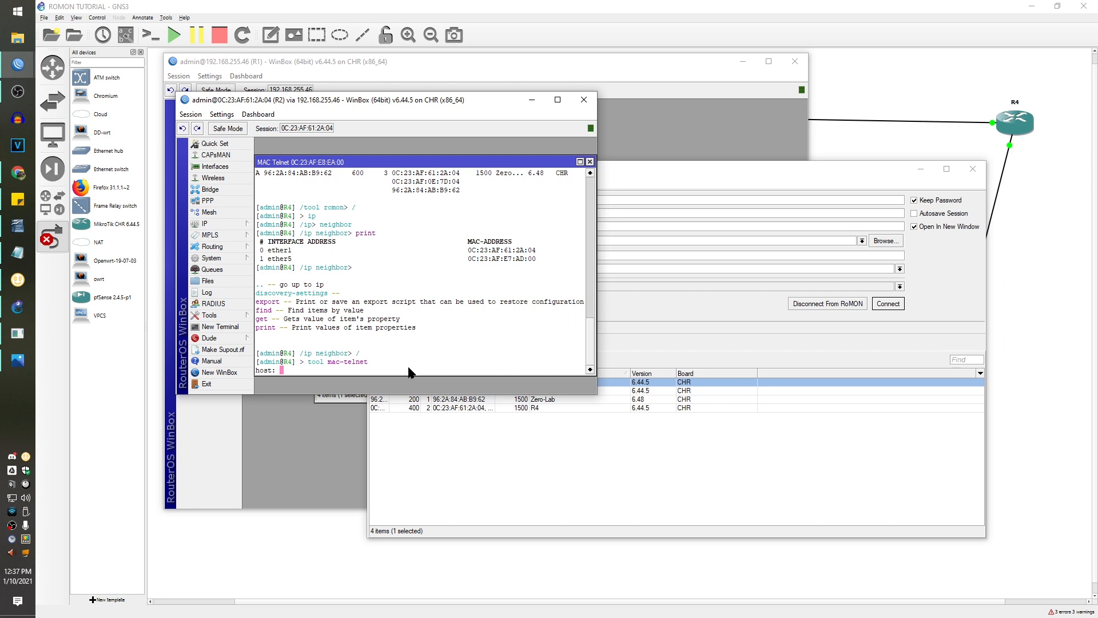
- Paste R6's MAC as the mac-telnet host, correcting the extra characters, and connect
{"action": "right_click", "coordinate": [408, 369]}
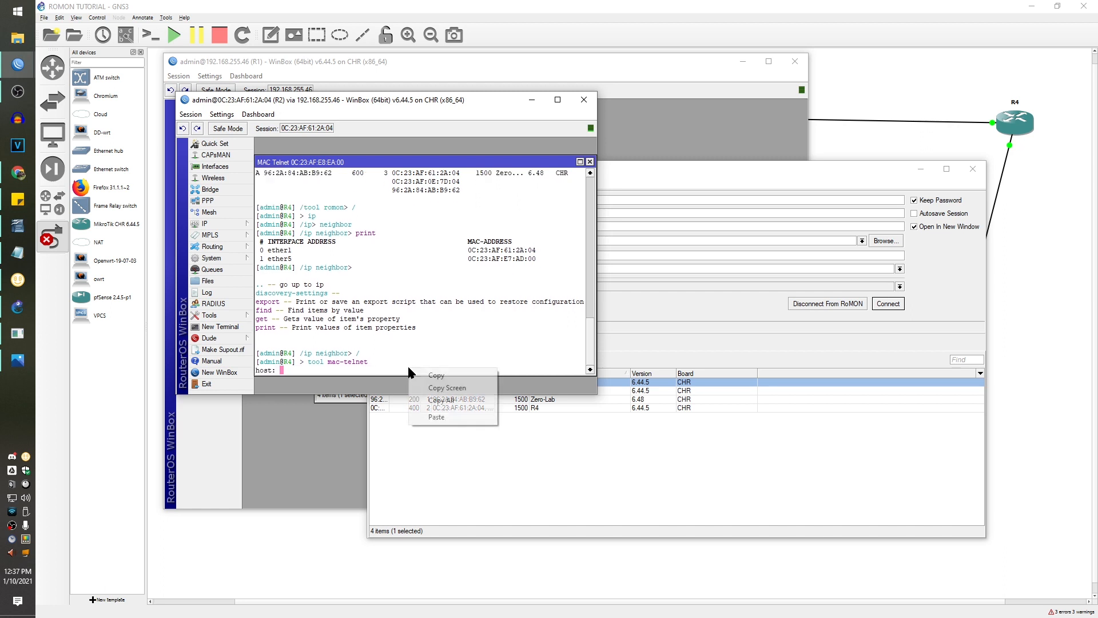
{"action": "left_click", "coordinate": [437, 417]}
{"action": "key", "text": "Return"}
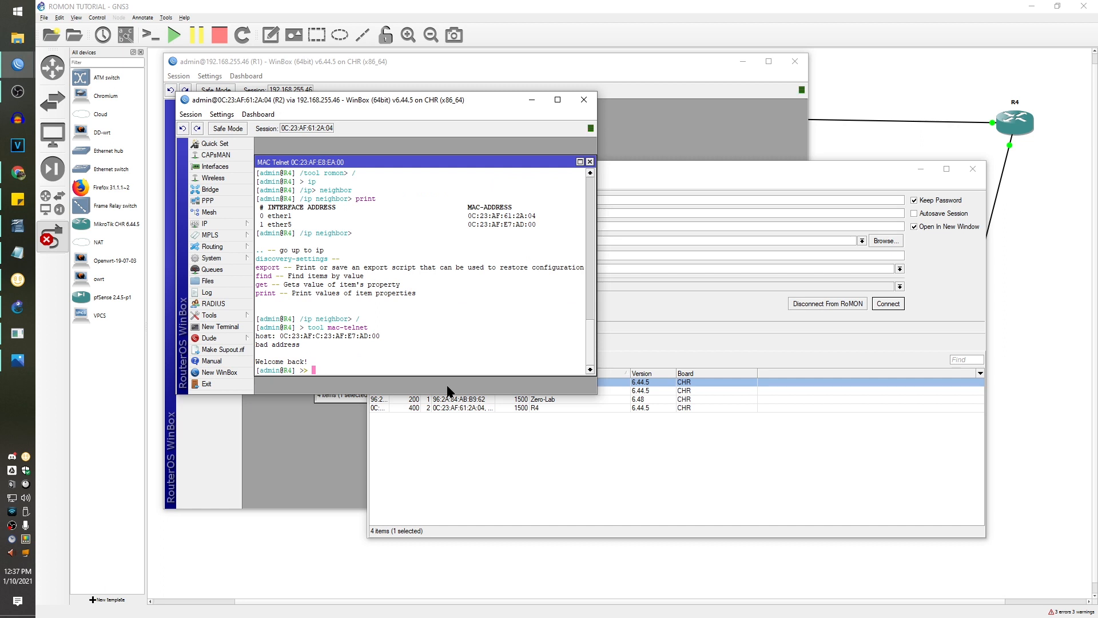
{"action": "key", "text": "Up"}
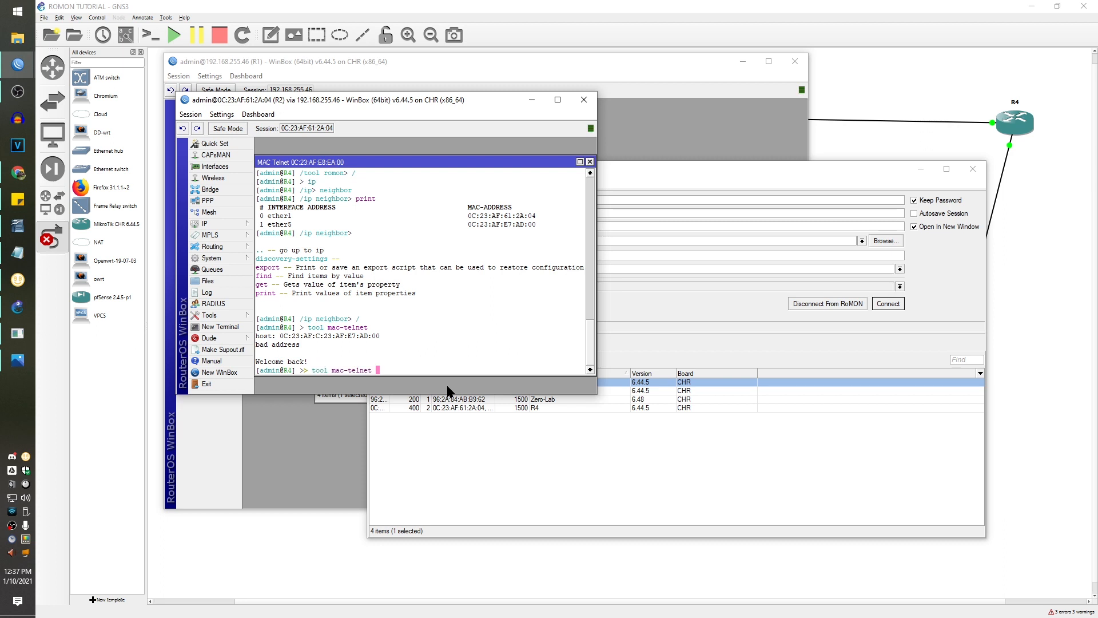
{"action": "key", "text": "Return"}
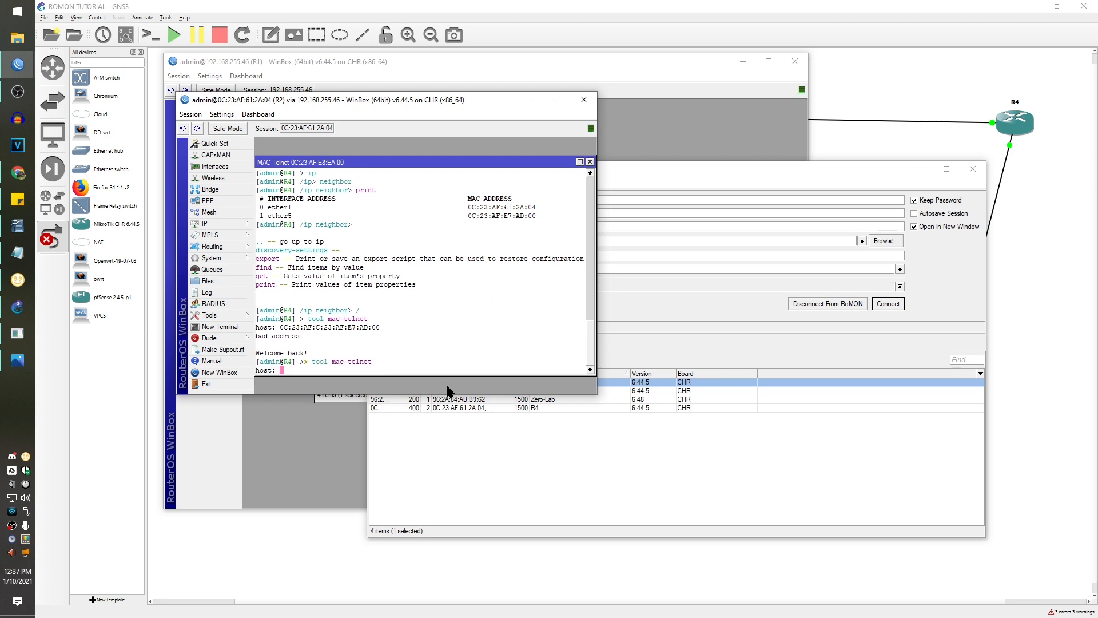
{"action": "right_click", "coordinate": [458, 352]}
{"action": "left_click", "coordinate": [482, 409]}
{"action": "key", "text": "Left"}
{"action": "key", "text": "Left"}
{"action": "key", "text": "Left"}
{"action": "key", "text": "Left"}
{"action": "key", "text": "Left"}
{"action": "key", "text": "Left"}
{"action": "key", "text": "Left"}
{"action": "key", "text": "Left"}
{"action": "key", "text": "BackSpace"}
{"action": "key", "text": "BackSpace"}
{"action": "key", "text": "BackSpace"}
{"action": "key", "text": "BackSpace"}
{"action": "key", "text": "BackSpace"}
{"action": "key", "text": "BackSpace"}
{"action": "key", "text": "BackSpace"}
{"action": "key", "text": "BackSpace"}
{"action": "key", "text": "Return"}
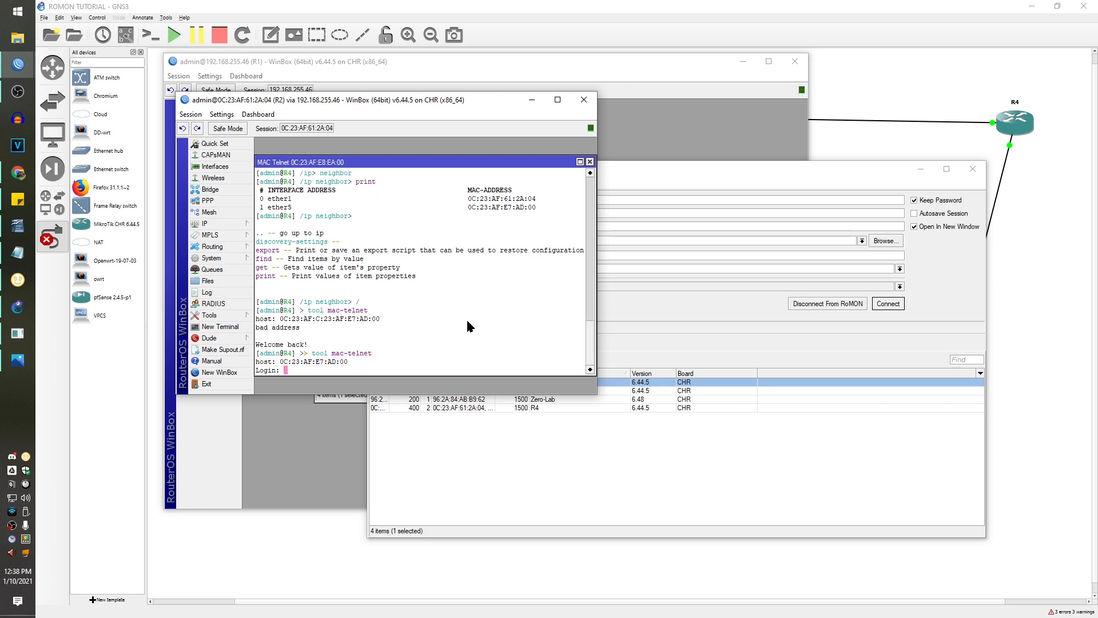
- Log in to R6 as admin and run 'tool romon set enabled=yes'
{"action": "type", "text": "admin"}
{"action": "key", "text": "Return"}
{"action": "key", "text": "Return"}
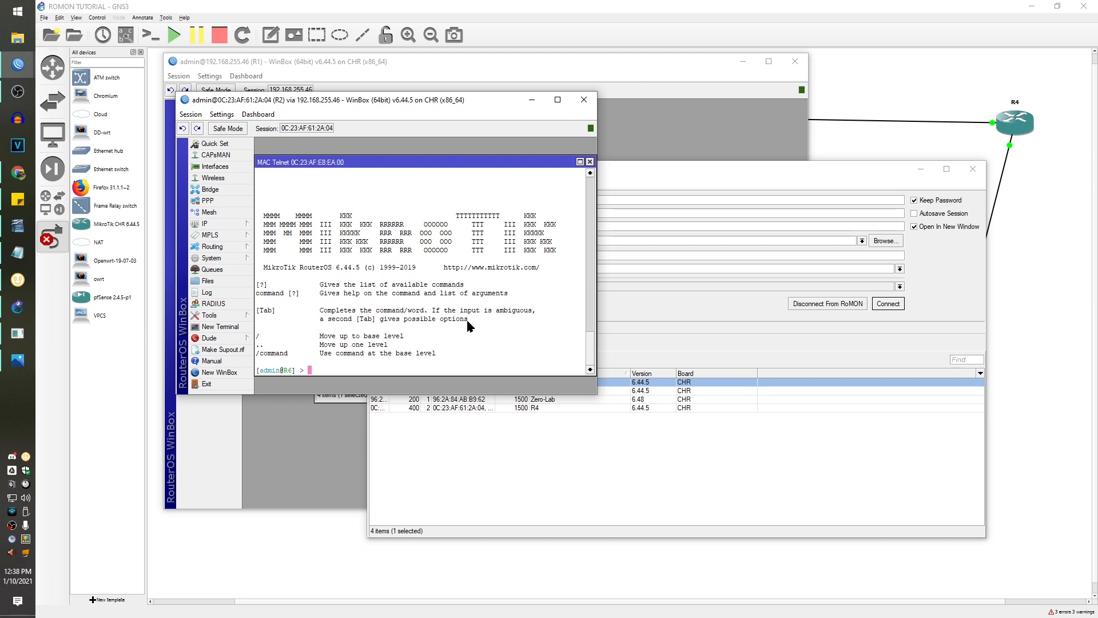
{"action": "type", "text": "tool romon set enabled=yes"}
{"action": "key", "text": "Return"}
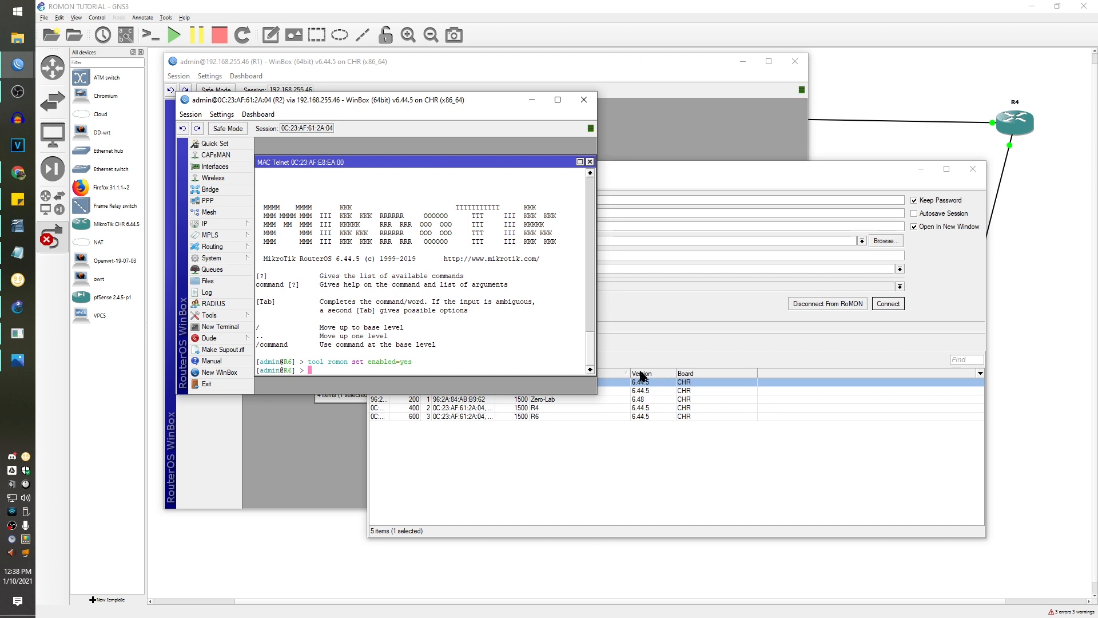
- Close R2's window, connect to R6 via RoMON, and run a RoMON discovery
{"action": "left_click", "coordinate": [584, 103]}
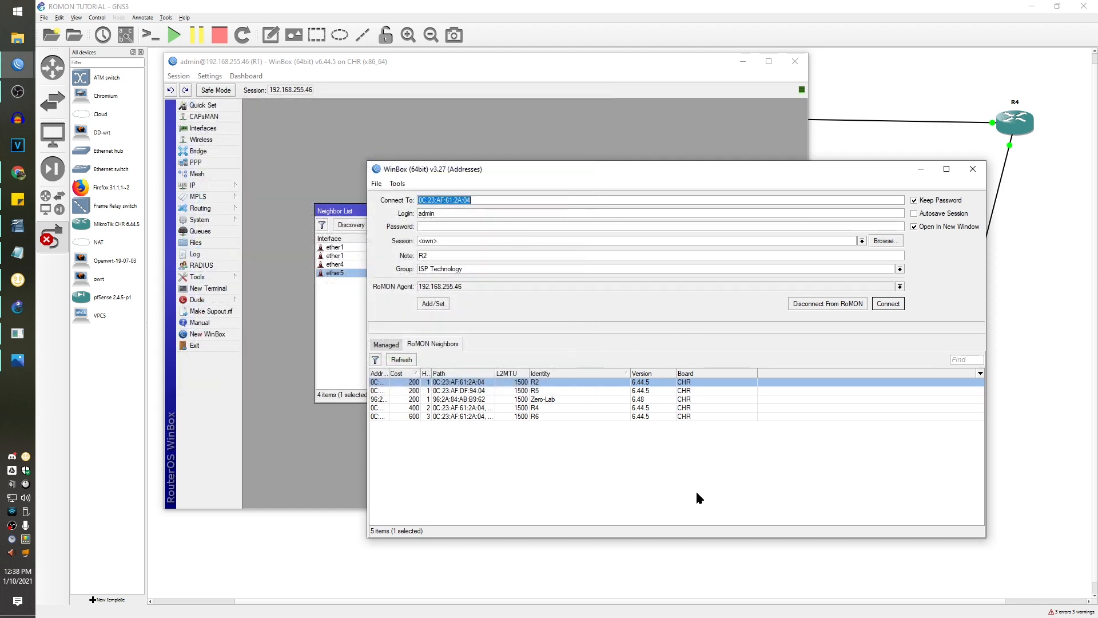
{"action": "left_click", "coordinate": [677, 417]}
{"action": "left_click", "coordinate": [892, 304]}
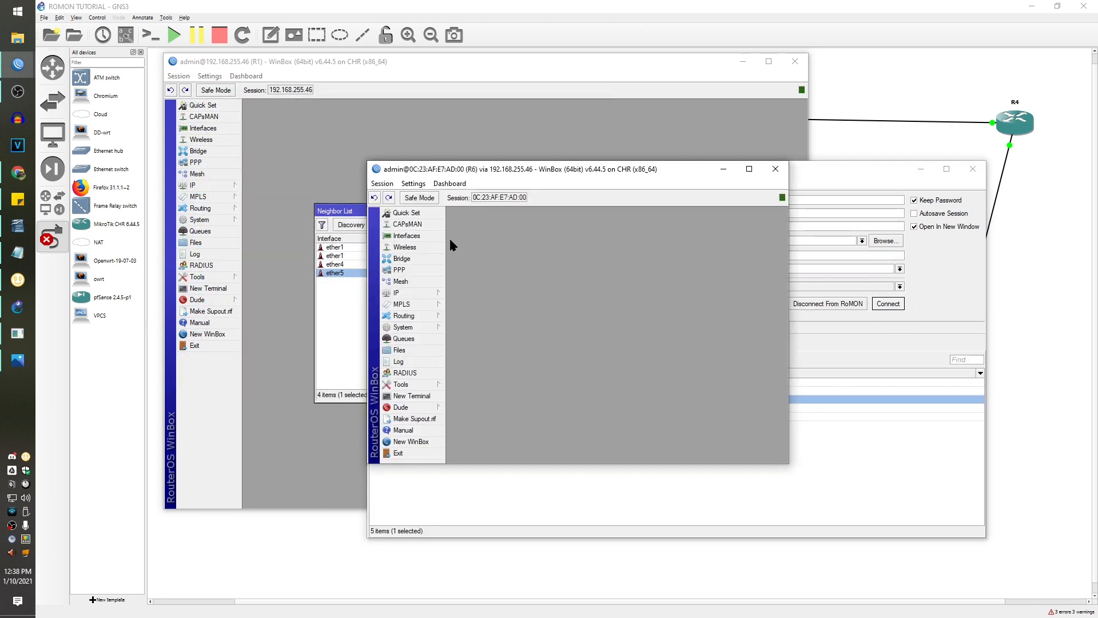
{"action": "left_click", "coordinate": [414, 385]}
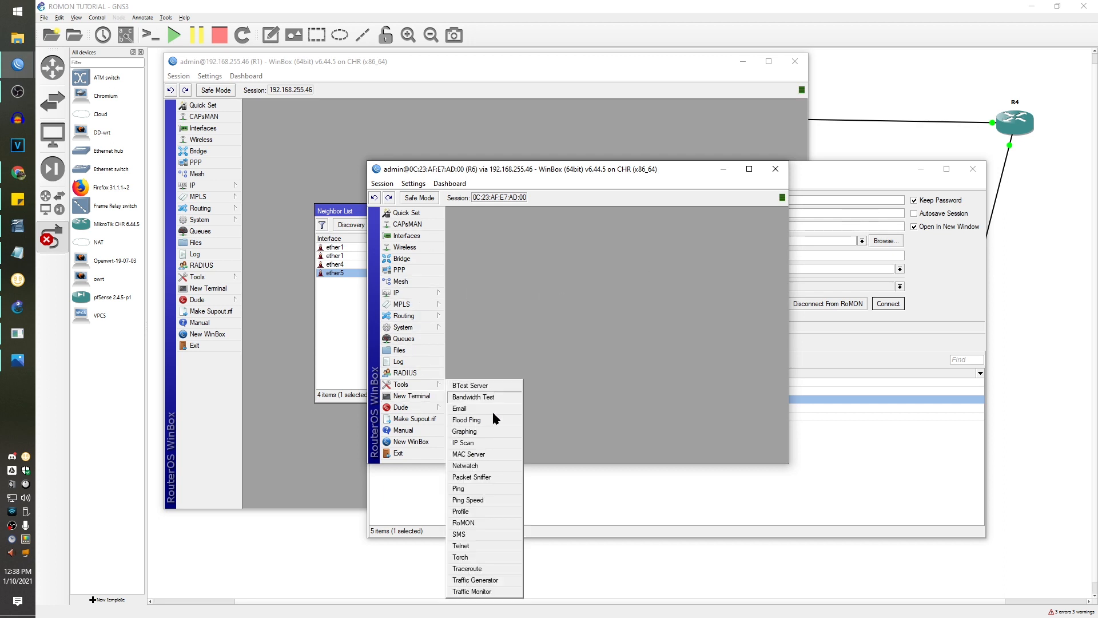
{"action": "left_click", "coordinate": [480, 522]}
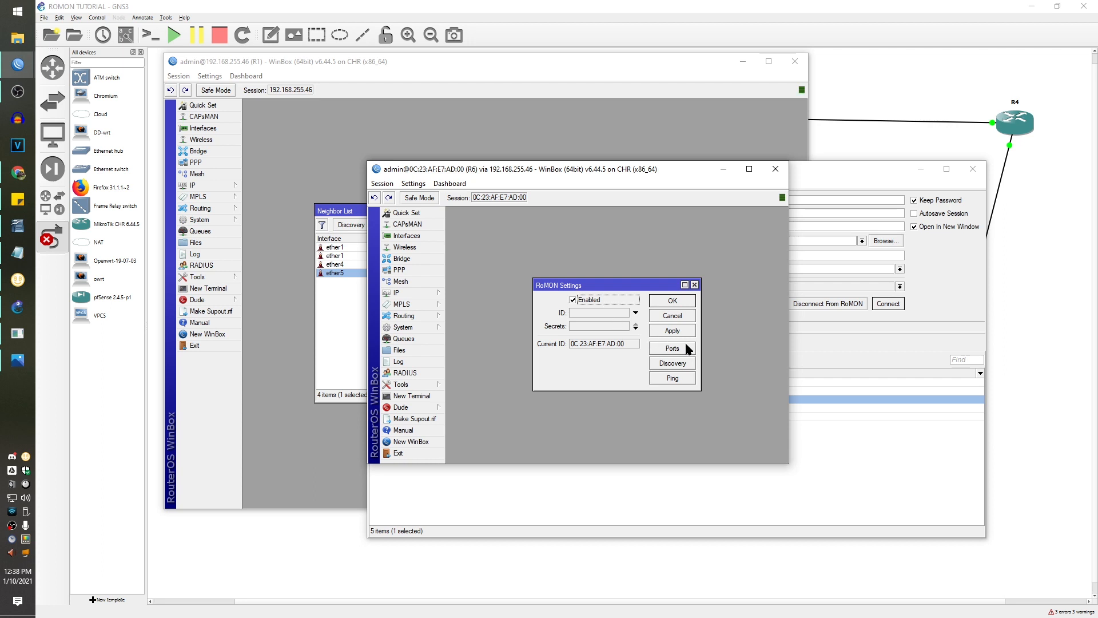
{"action": "left_click", "coordinate": [682, 363]}
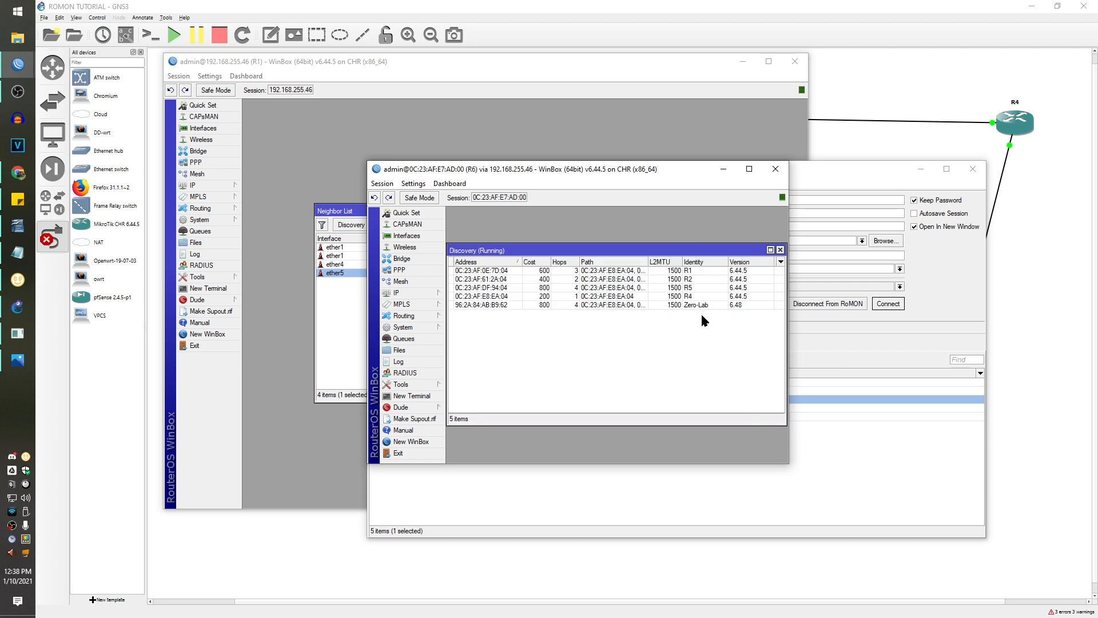
- Review the discovered Zero-Lab, R5, R4, R2 and R1 entries, then close R6's session
{"action": "left_click", "coordinate": [555, 304]}
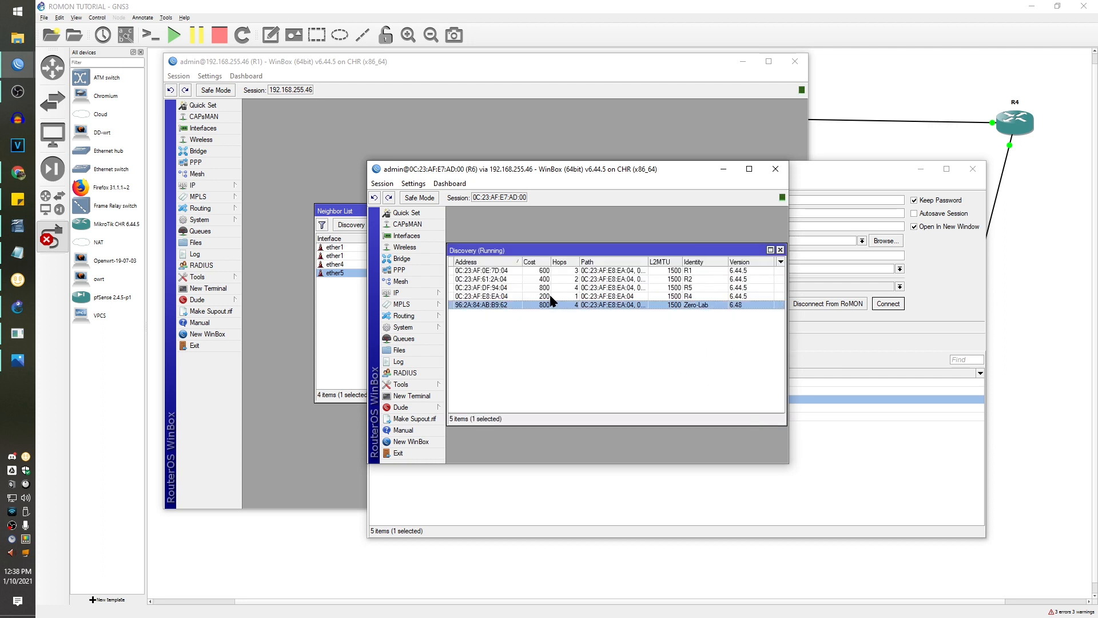
{"action": "left_click", "coordinate": [554, 288]}
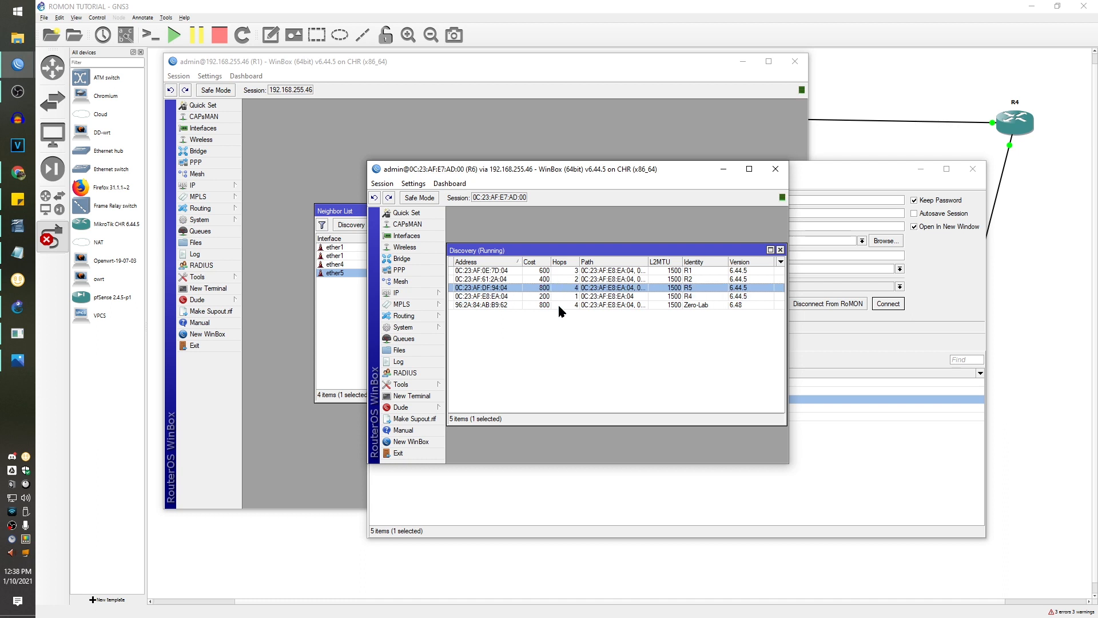
{"action": "left_click", "coordinate": [676, 296]}
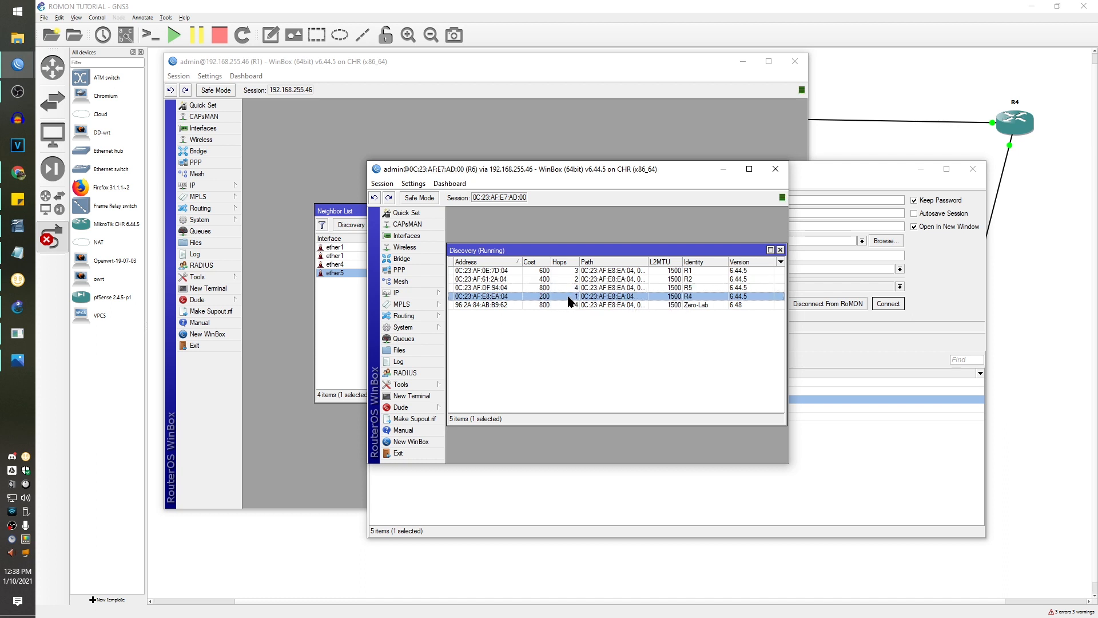
{"action": "left_click", "coordinate": [713, 280]}
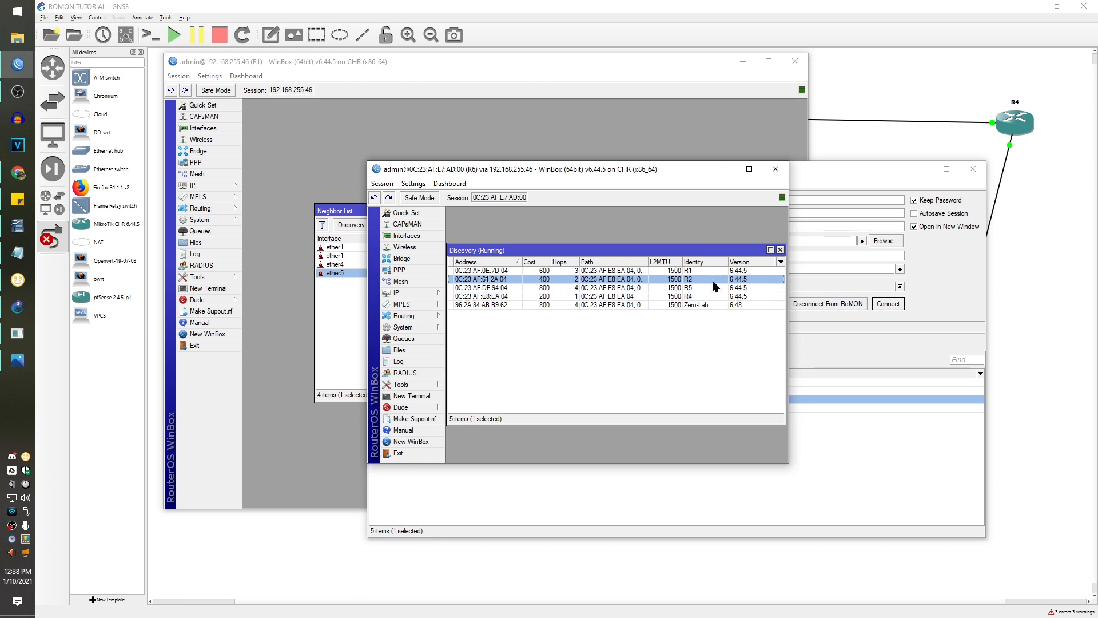
{"action": "left_click", "coordinate": [579, 273]}
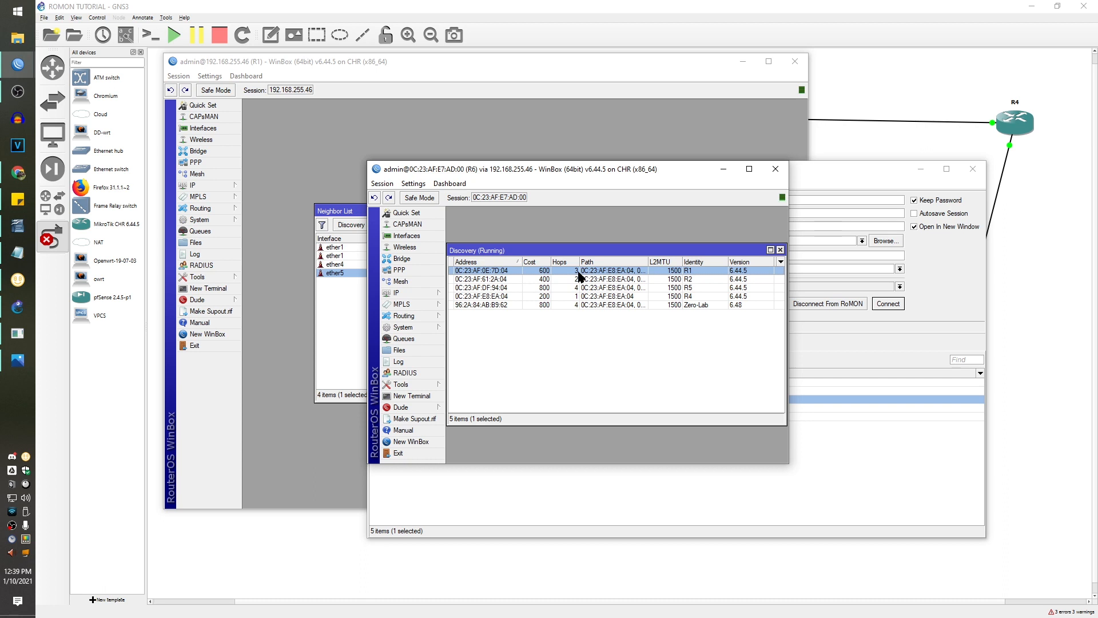
{"action": "left_click", "coordinate": [602, 306]}
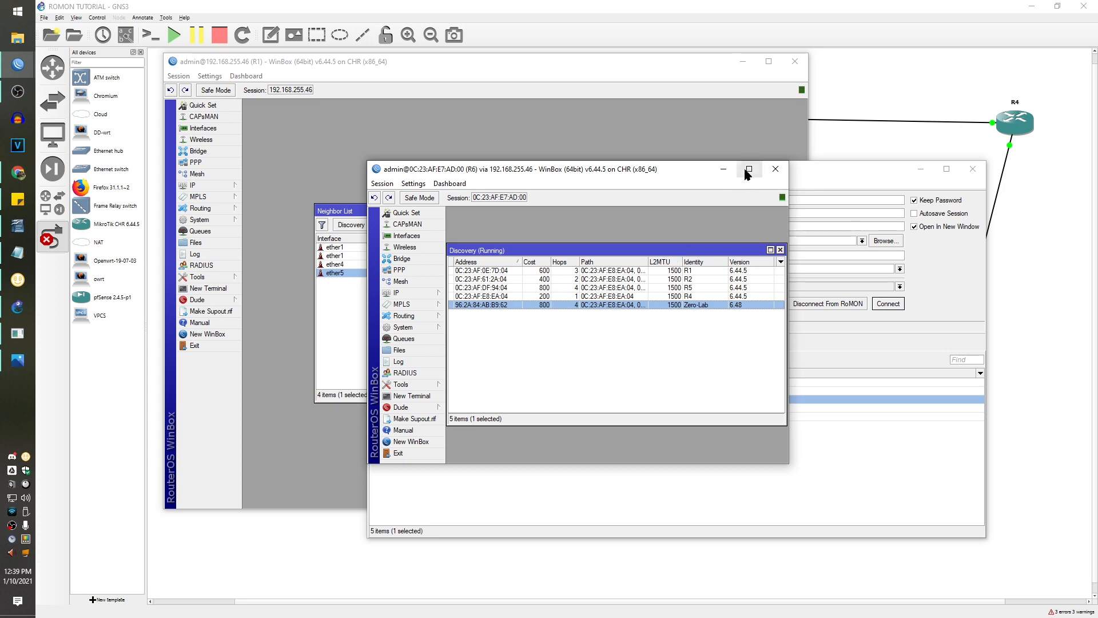
{"action": "left_click", "coordinate": [775, 169]}
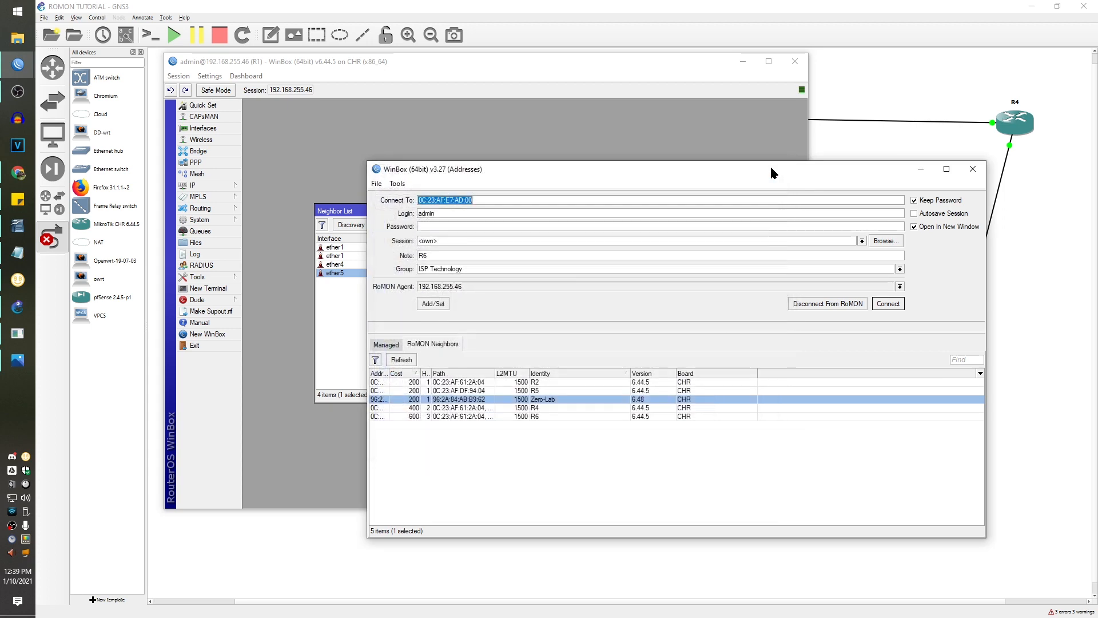
- Close the loader and add a RoMON secret in R1's Tools > RoMON settings
{"action": "left_click", "coordinate": [971, 173]}
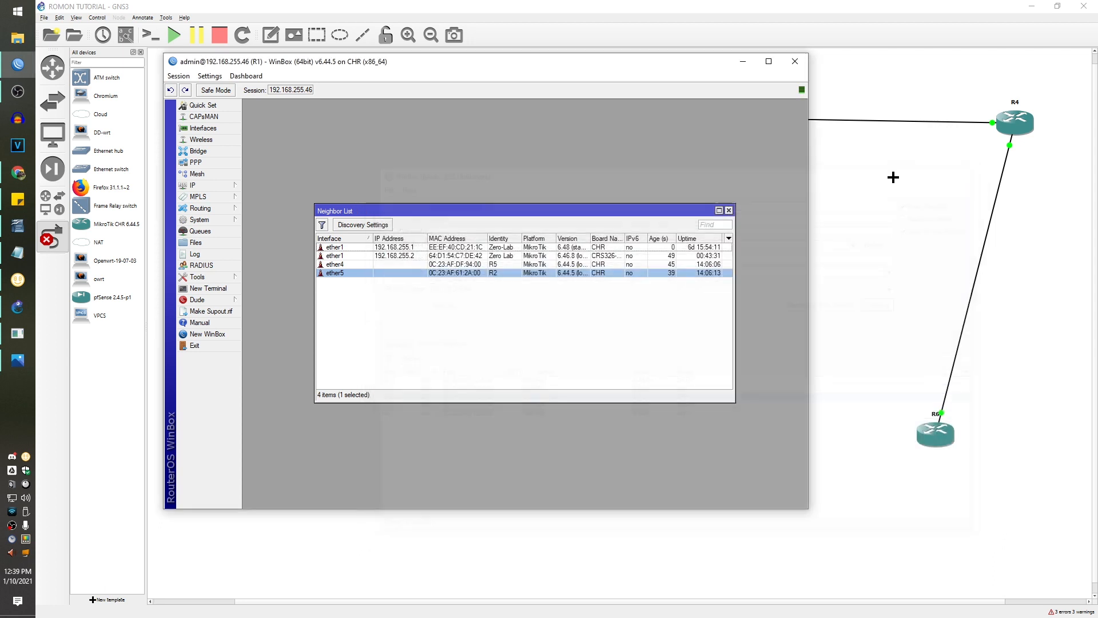
{"action": "left_click", "coordinate": [215, 278]}
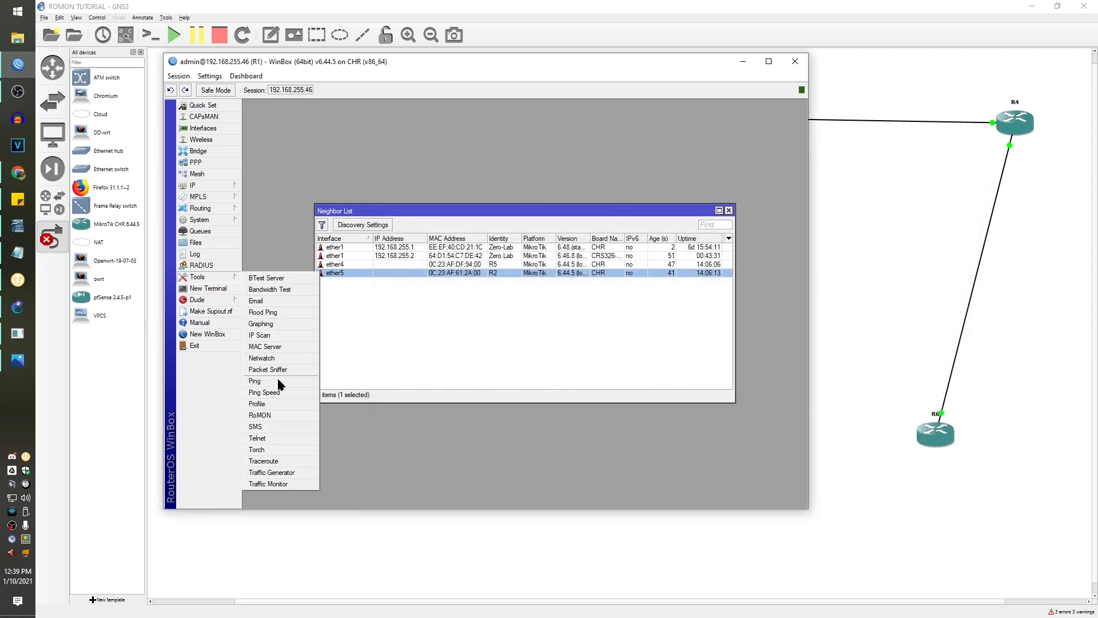
{"action": "left_click", "coordinate": [277, 416]}
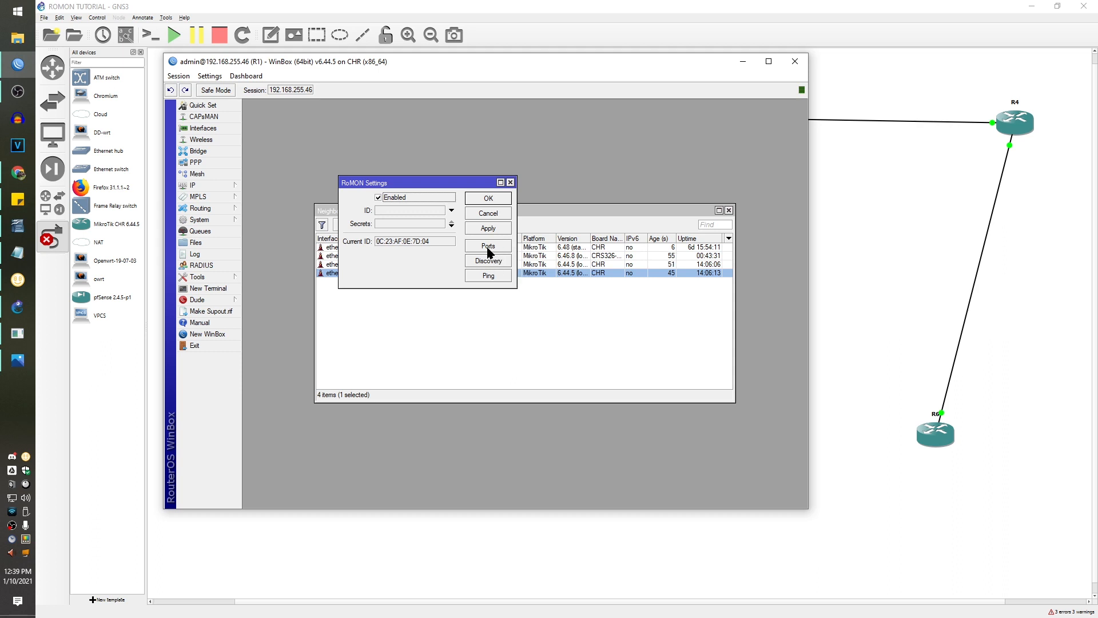
{"action": "left_click", "coordinate": [451, 210]}
{"action": "left_click", "coordinate": [452, 211]}
{"action": "left_click", "coordinate": [451, 226]}
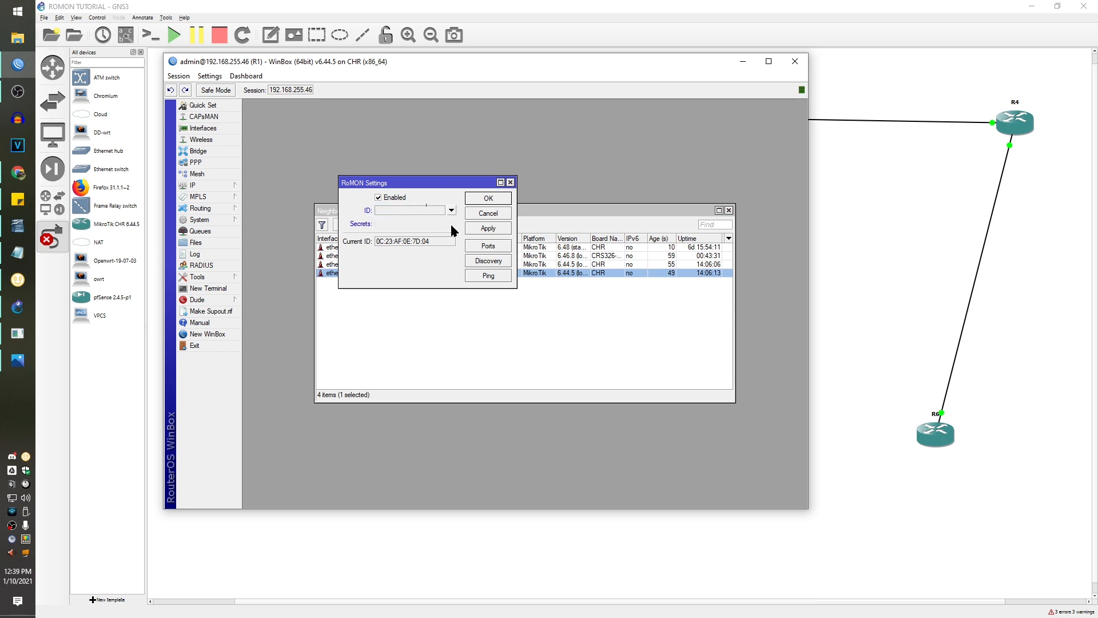
{"action": "left_click", "coordinate": [451, 225]}
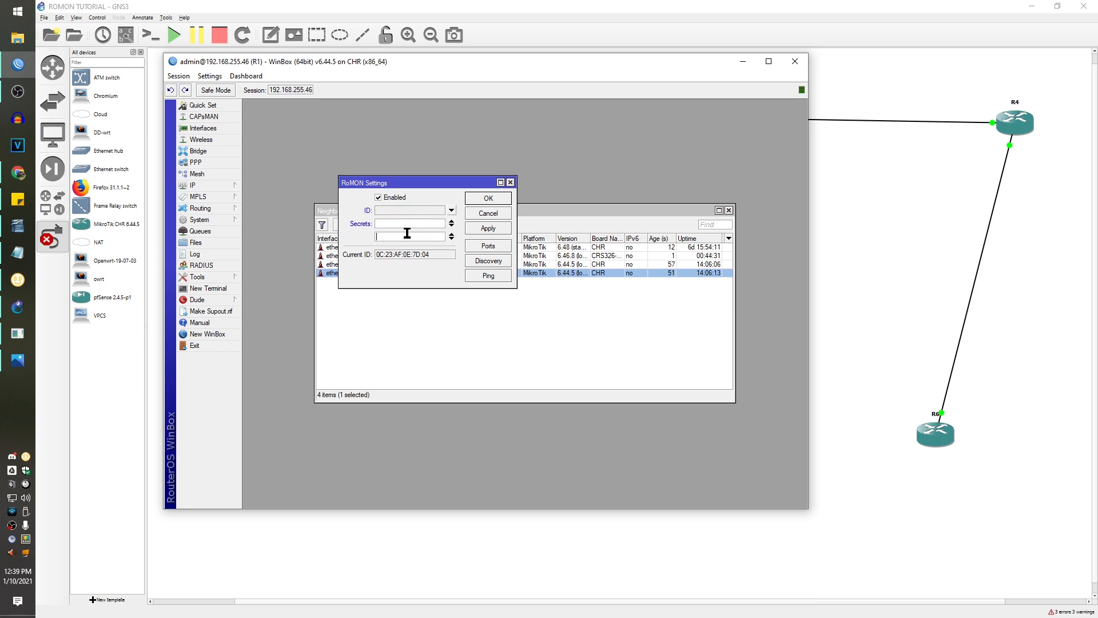
{"action": "type", "text": "****"}
{"action": "key", "text": "Return"}
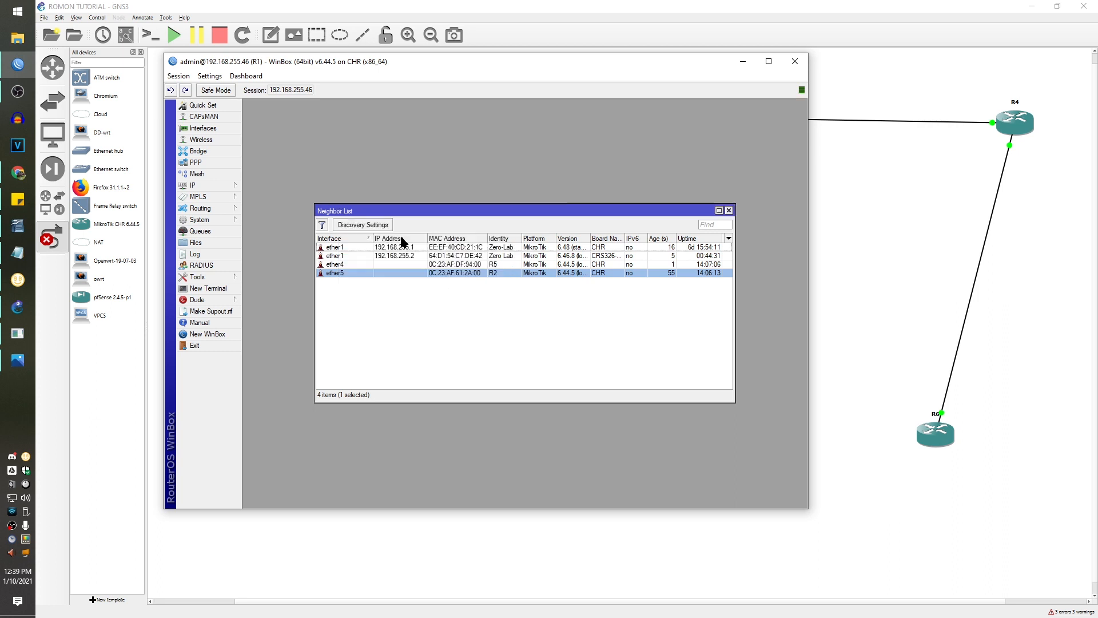
- Reopen R1's RoMON settings to verify the secret, close them, and move the window aside
{"action": "left_click", "coordinate": [212, 279]}
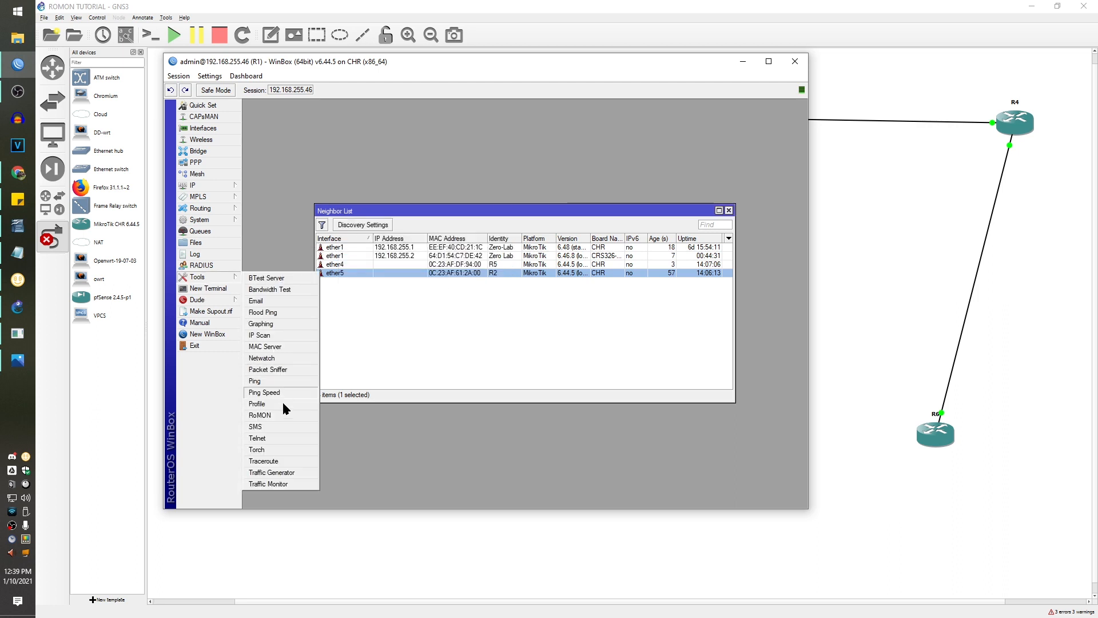
{"action": "left_click", "coordinate": [286, 415]}
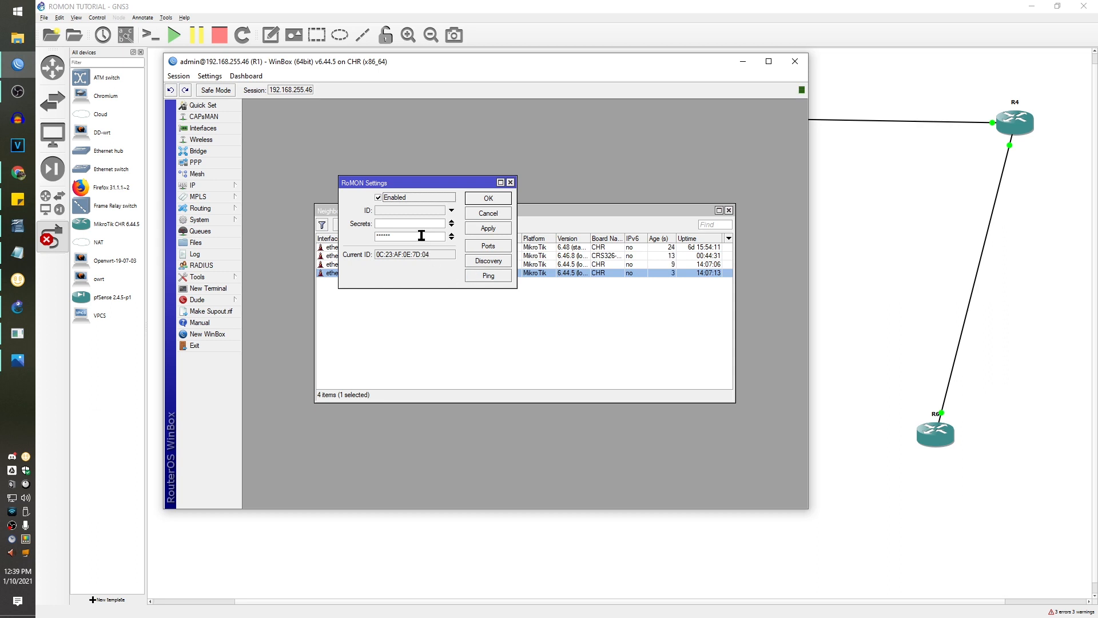
{"action": "left_click", "coordinate": [489, 198]}
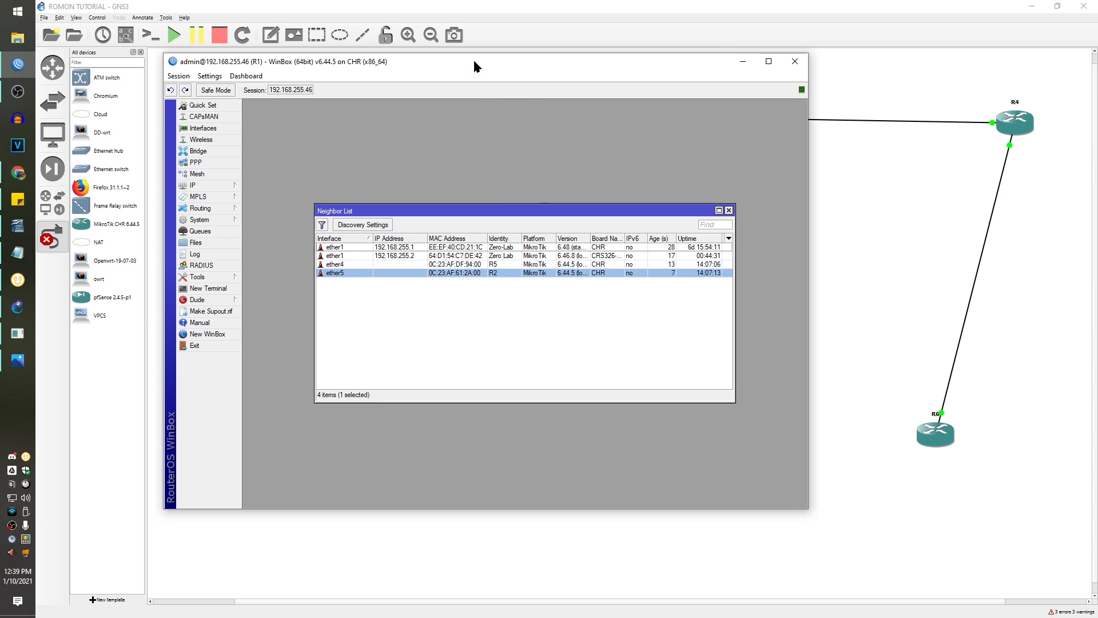
{"action": "left_click_drag", "start_coordinate": [474, 66], "coordinate": [490, 115]}
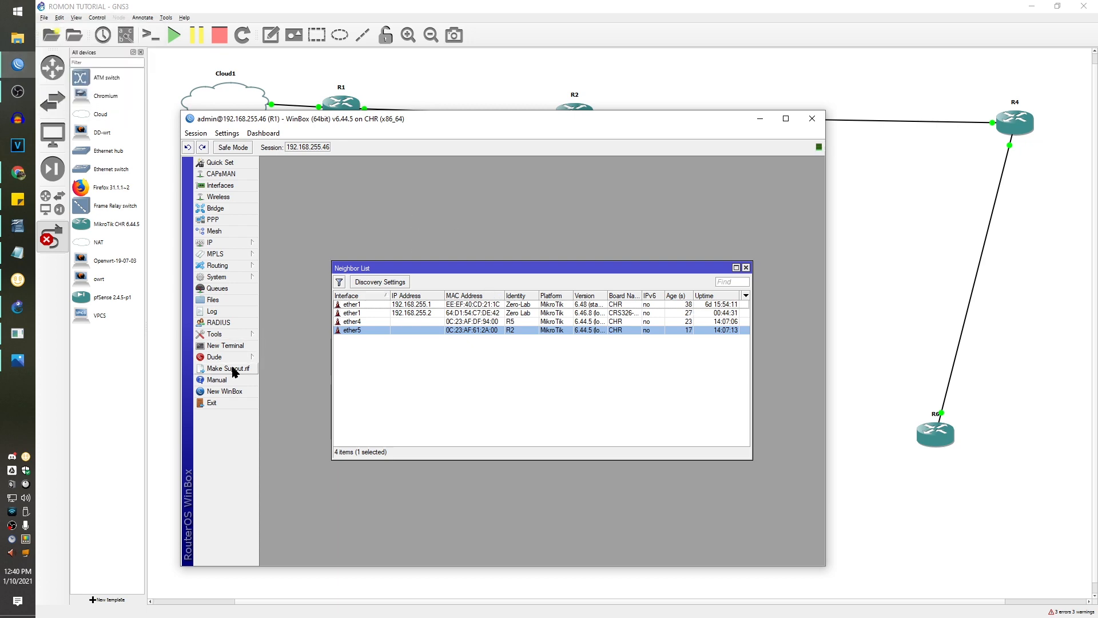
- Open a new WinBox login, connect RoMON through R1, and open a session on R5
{"action": "left_click", "coordinate": [225, 392]}
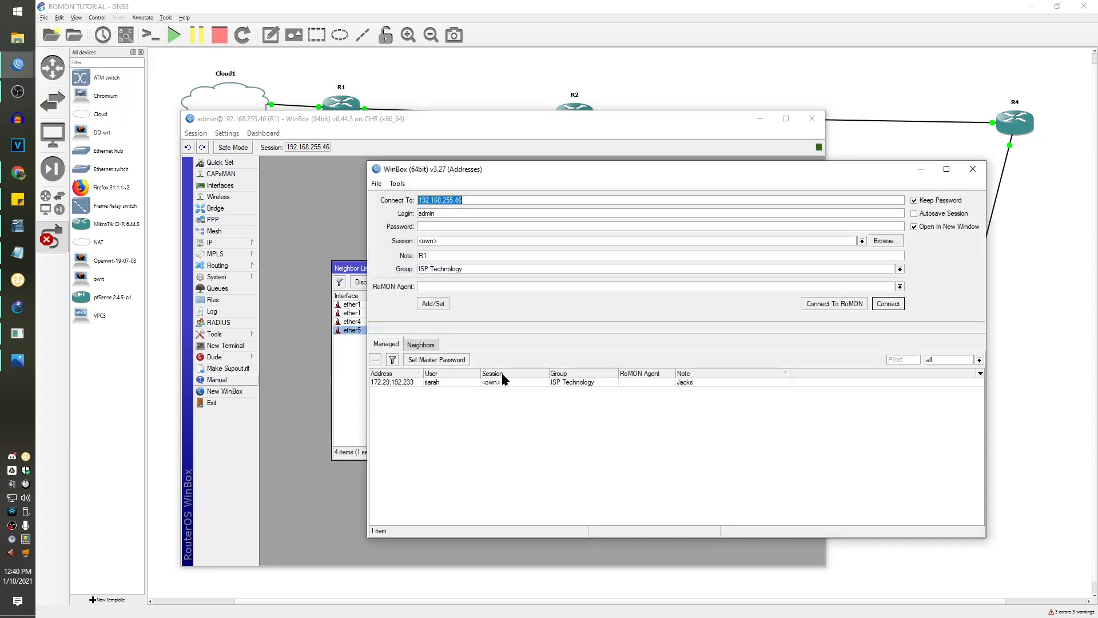
{"action": "left_click", "coordinate": [421, 344]}
{"action": "left_click", "coordinate": [487, 391]}
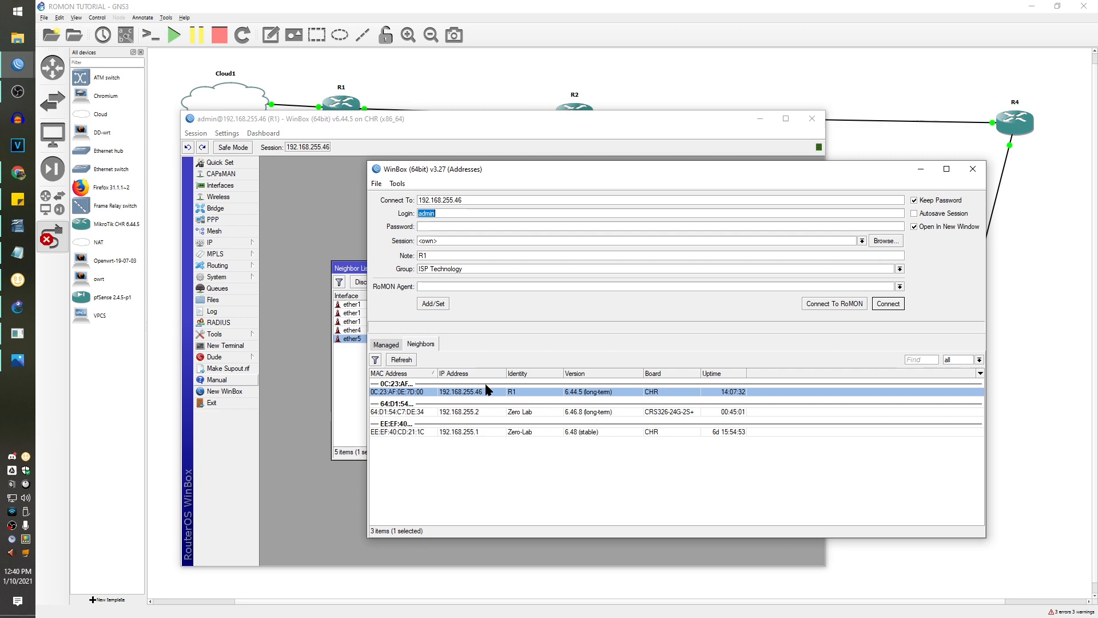
{"action": "left_click", "coordinate": [856, 304]}
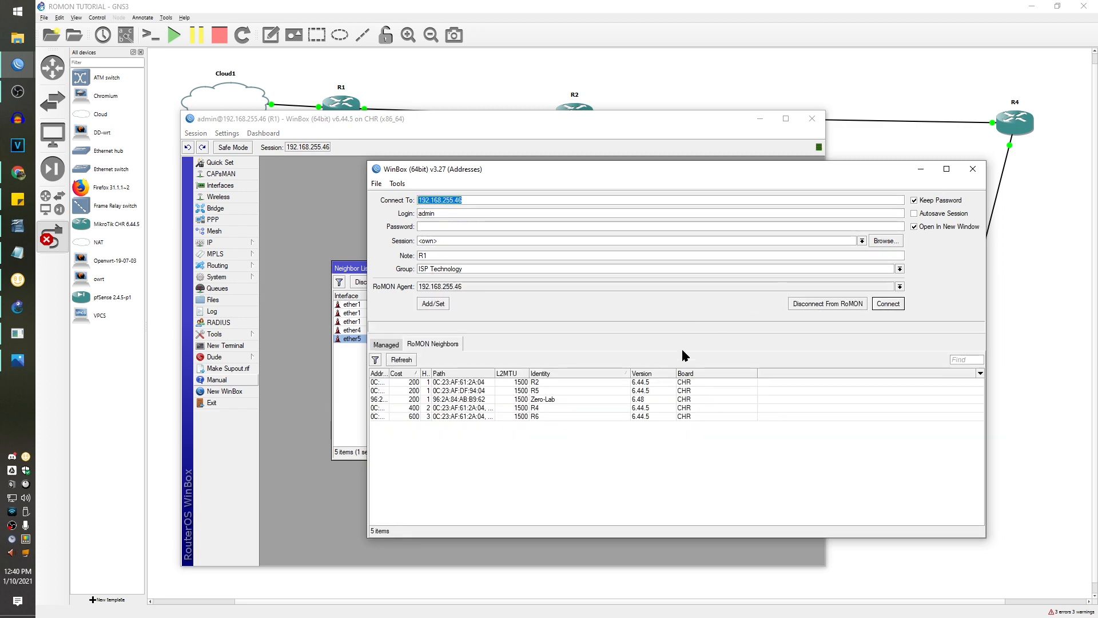
{"action": "left_click", "coordinate": [539, 390]}
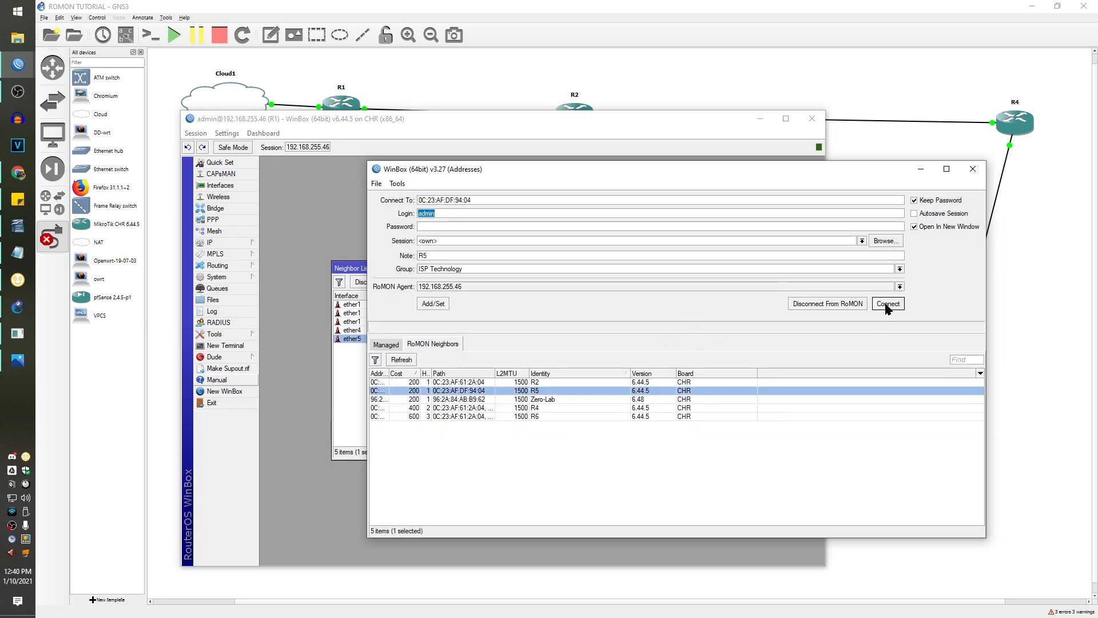
{"action": "left_click", "coordinate": [889, 306]}
- Enter a RoMON secret in R5's RoMON settings, apply with OK, and close R5's session
{"action": "left_click", "coordinate": [416, 386]}
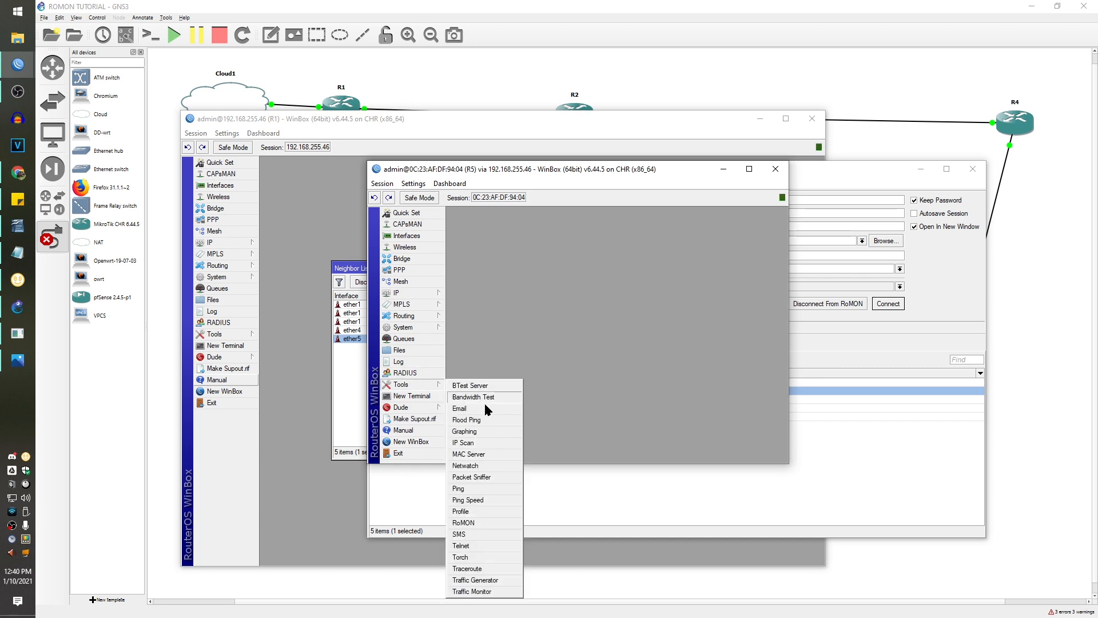
{"action": "left_click", "coordinate": [493, 524]}
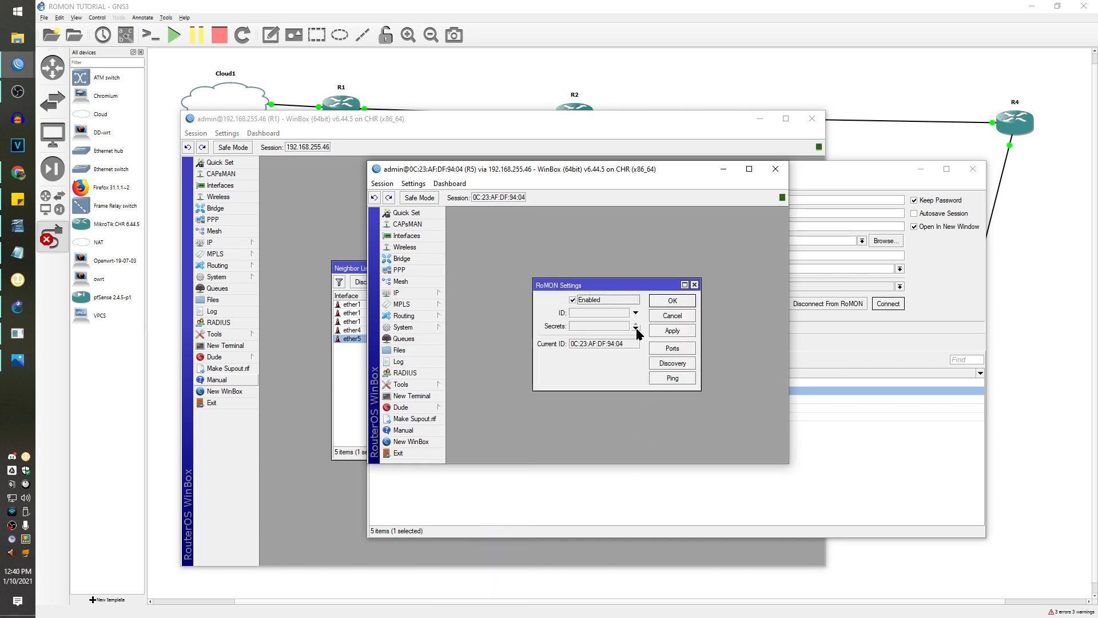
{"action": "left_click", "coordinate": [599, 327]}
{"action": "type", "text": "***"}
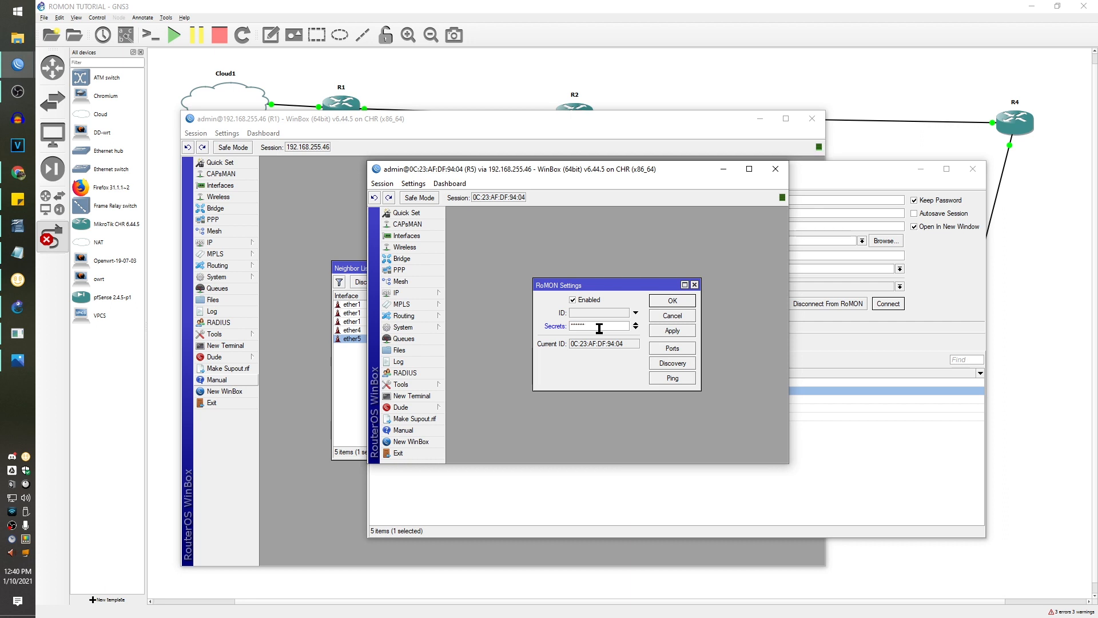
{"action": "left_click", "coordinate": [661, 332]}
{"action": "left_click", "coordinate": [673, 302]}
{"action": "left_click", "coordinate": [776, 169]}
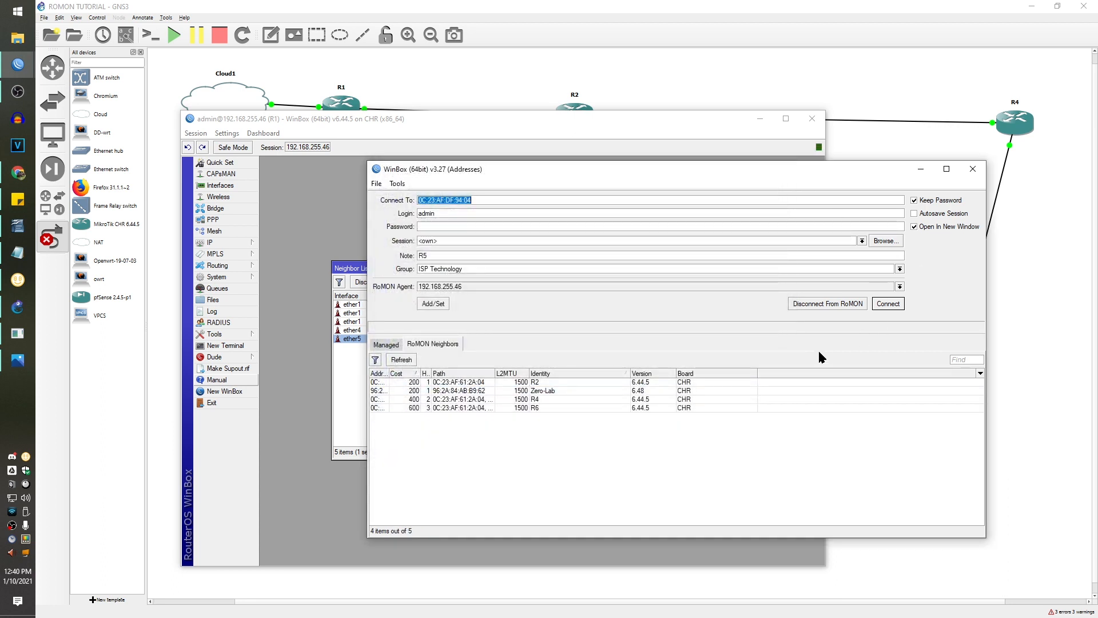
- Enter the shared RoMON secret in R1's RoMON settings and apply it
{"action": "left_click", "coordinate": [407, 359]}
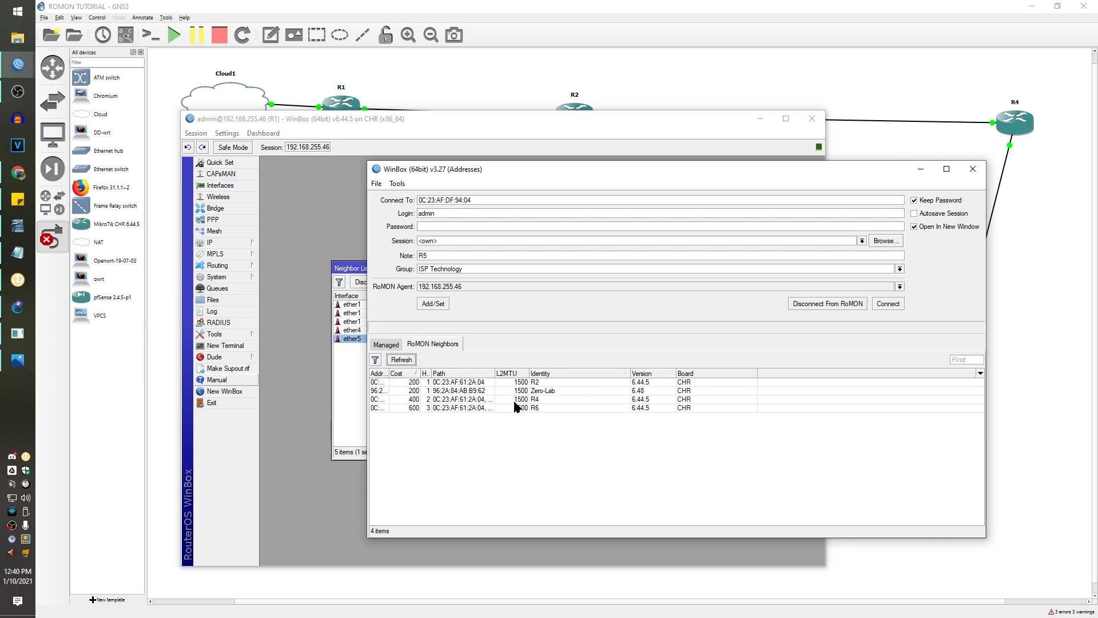
{"action": "left_click", "coordinate": [221, 337]}
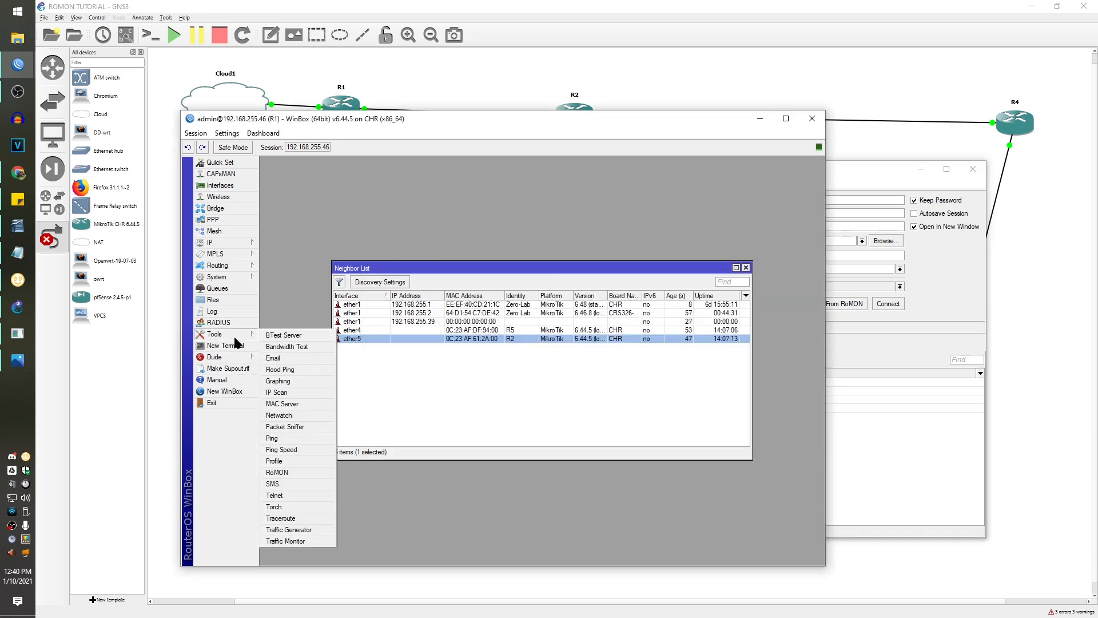
{"action": "left_click", "coordinate": [307, 476]}
{"action": "left_click", "coordinate": [445, 292]}
{"action": "type", "text": "1"}
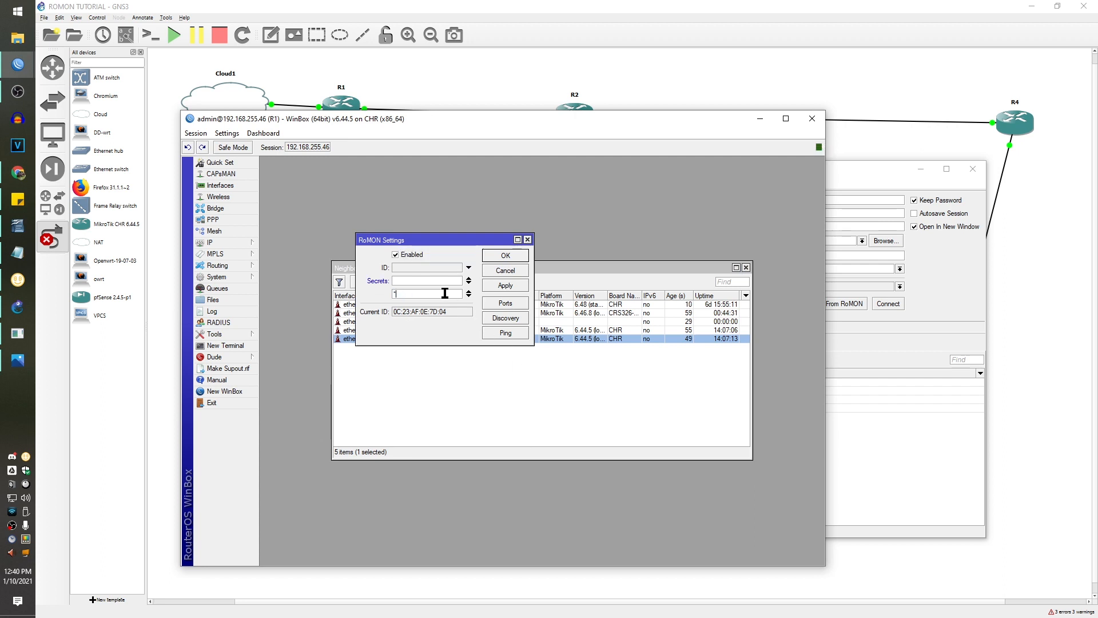
{"action": "type", "text": "**"}
{"action": "left_click", "coordinate": [505, 285]}
{"action": "left_click", "coordinate": [506, 255]}
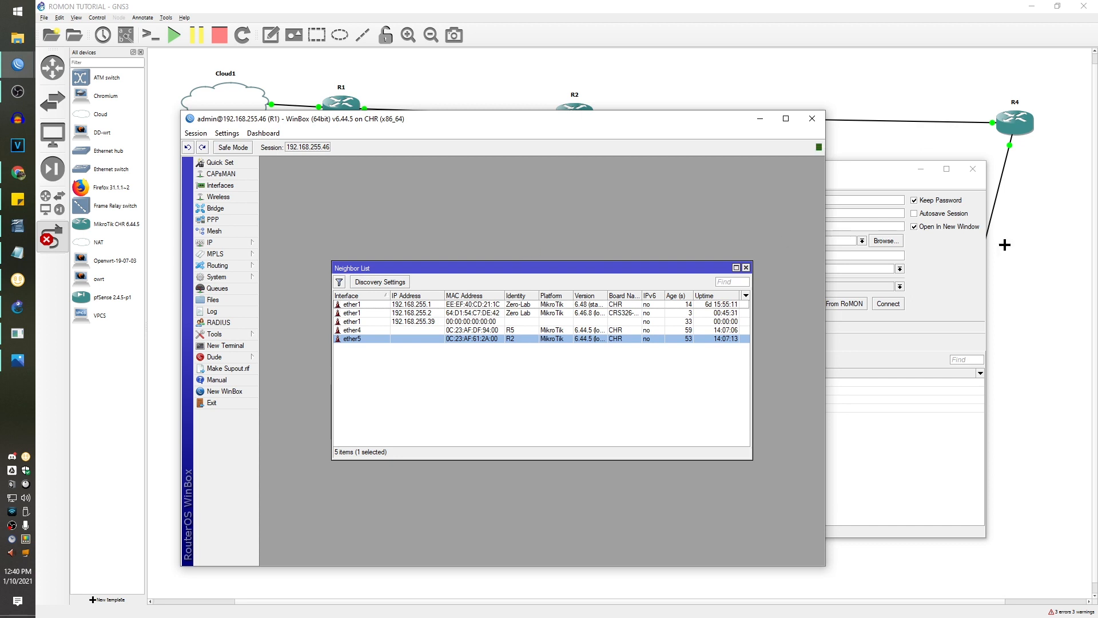
- Remove the empty extra secret entry from R1's RoMON settings and refresh the neighbor list
{"action": "left_click", "coordinate": [930, 285]}
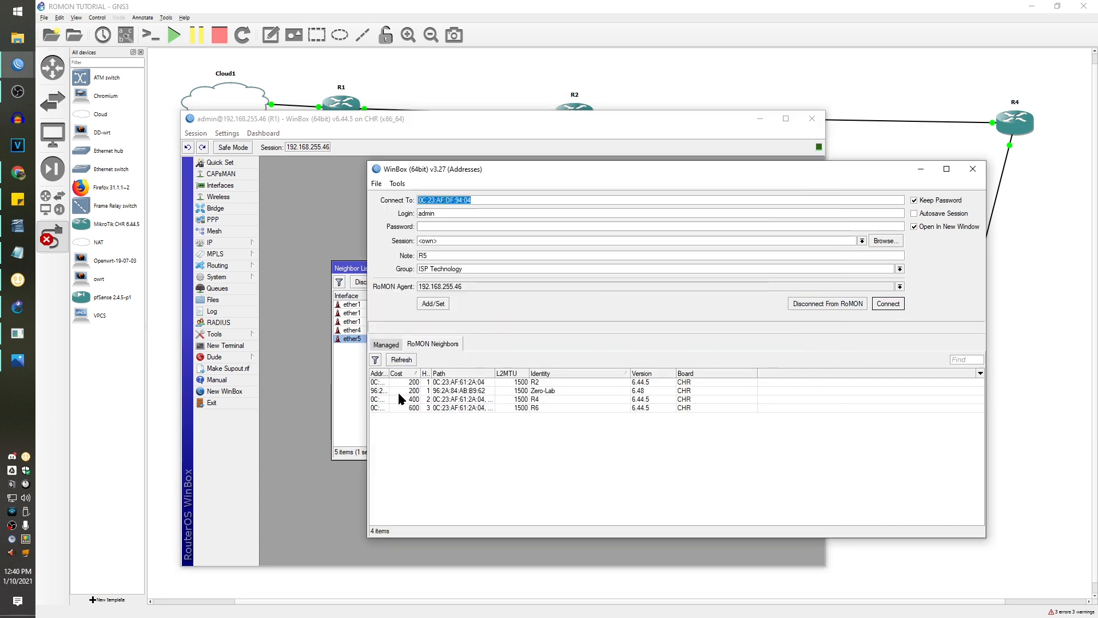
{"action": "left_click", "coordinate": [401, 360]}
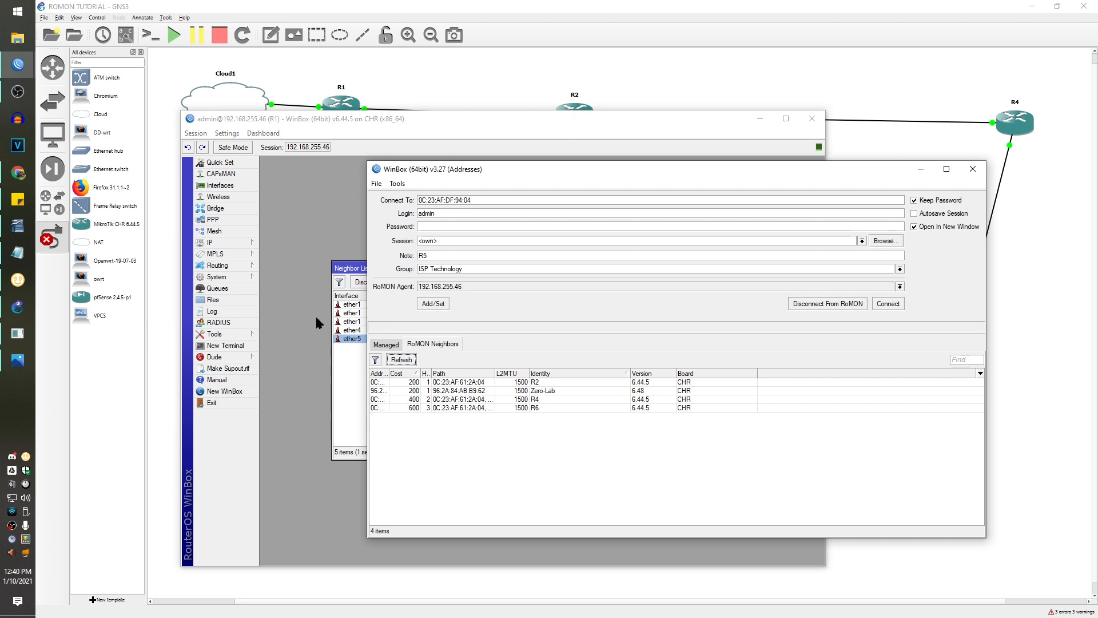
{"action": "left_click", "coordinate": [210, 335]}
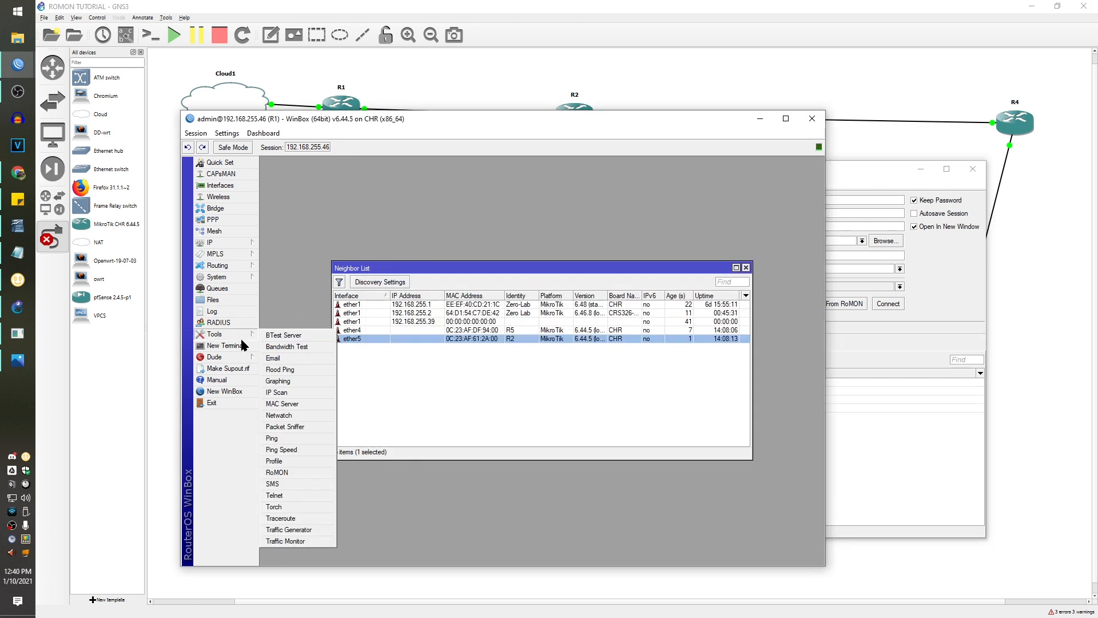
{"action": "left_click", "coordinate": [289, 473]}
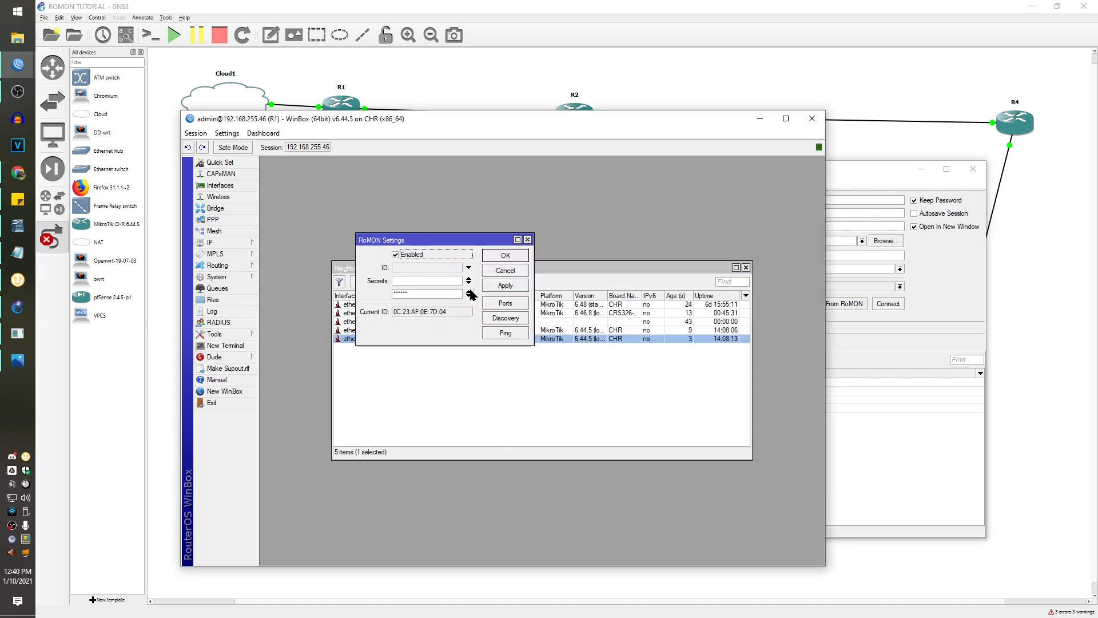
{"action": "left_click", "coordinate": [469, 292]}
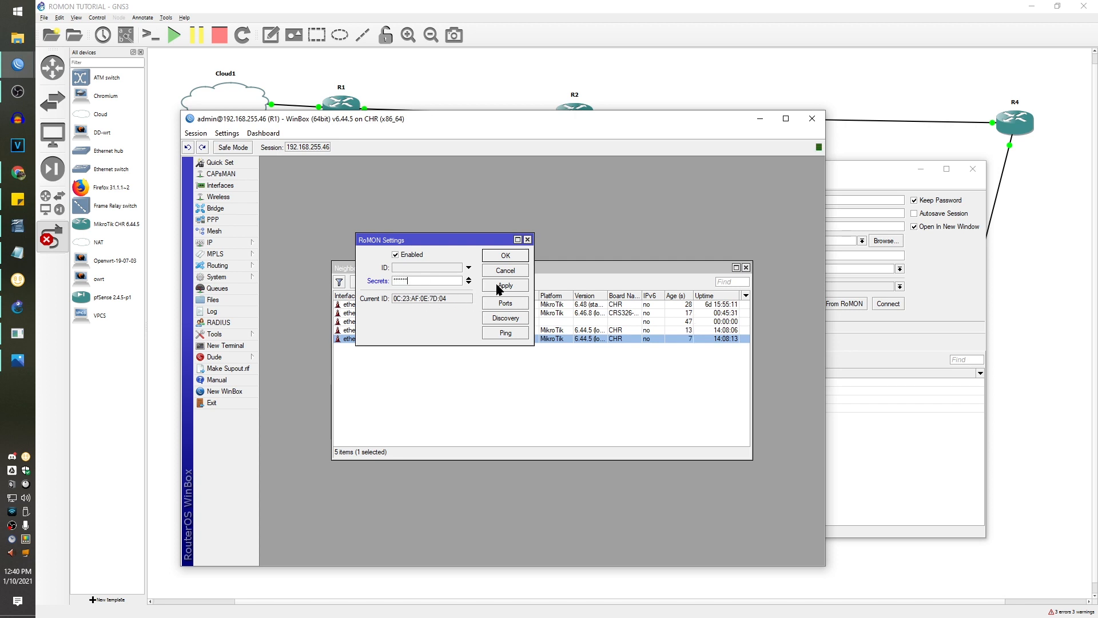
{"action": "left_click", "coordinate": [938, 313]}
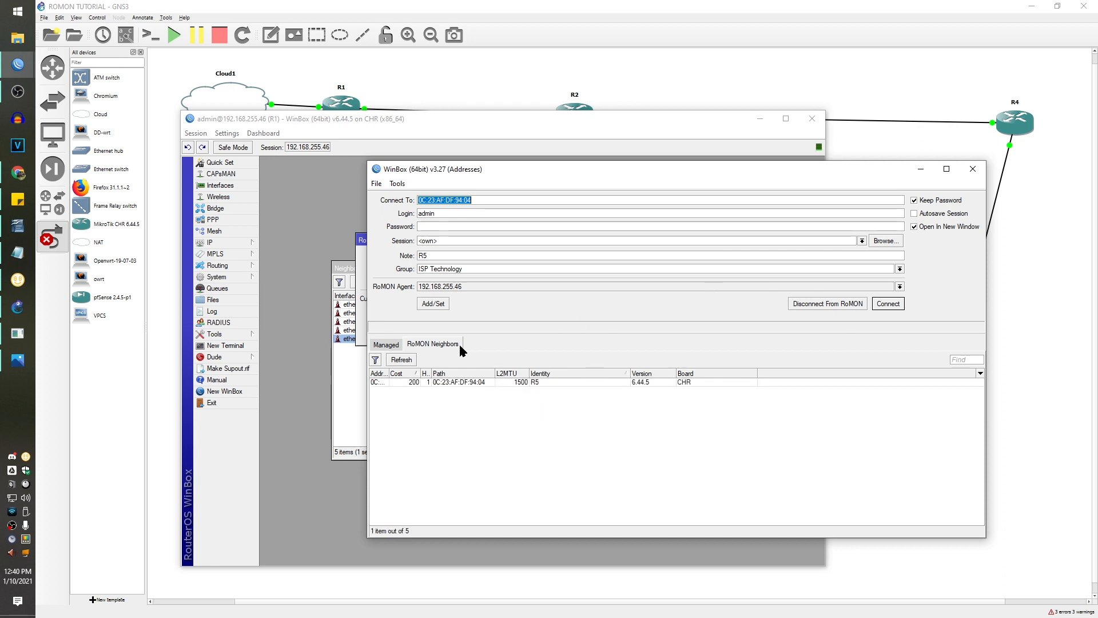
- Connect to R5 over RoMON and start MAC Telnet to R3 from R5's IP Neighbors list
{"action": "left_click", "coordinate": [575, 380]}
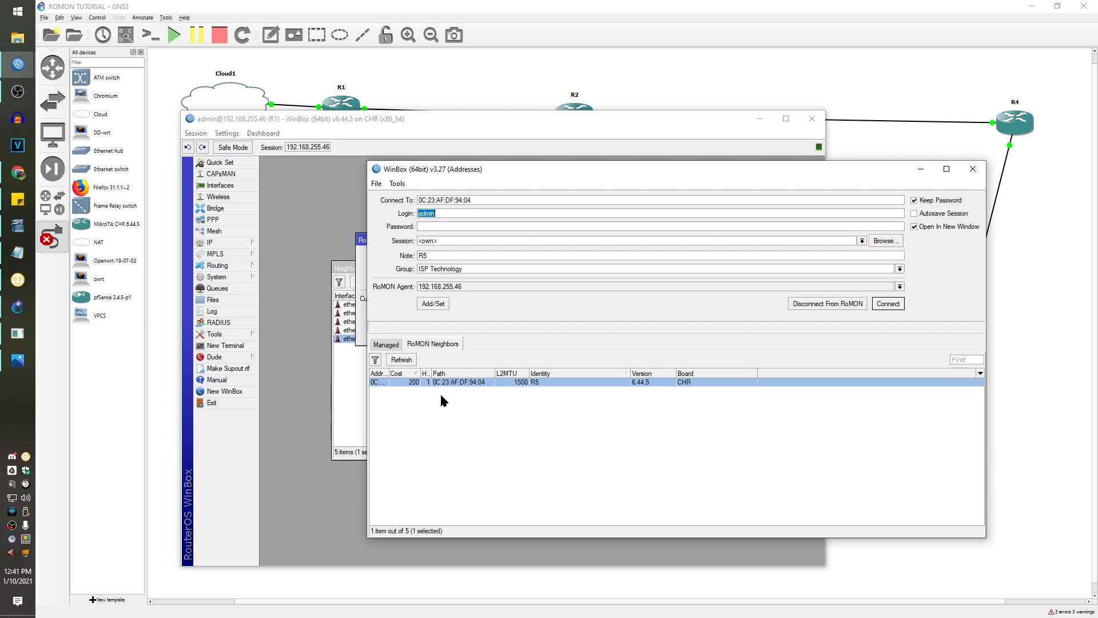
{"action": "left_click", "coordinate": [889, 303]}
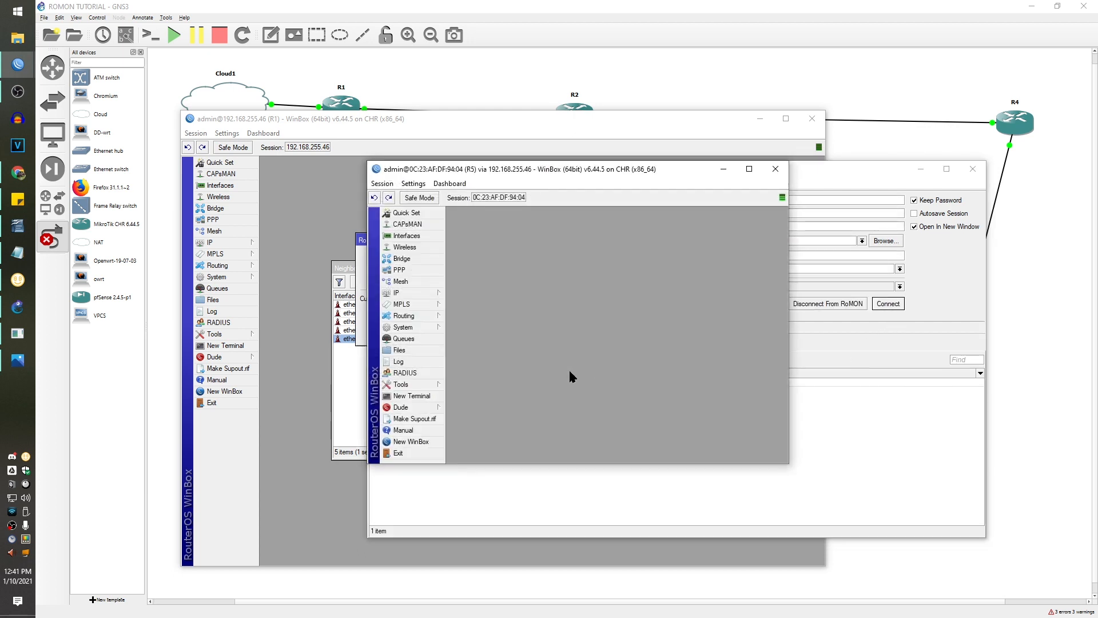
{"action": "left_click", "coordinate": [410, 293]}
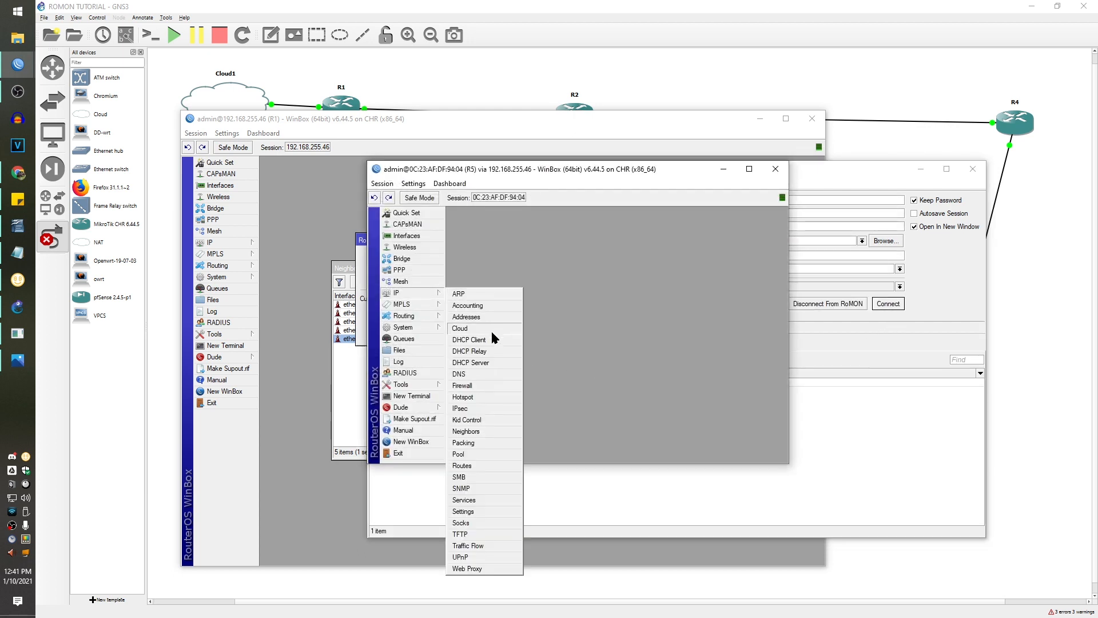
{"action": "left_click", "coordinate": [466, 431]}
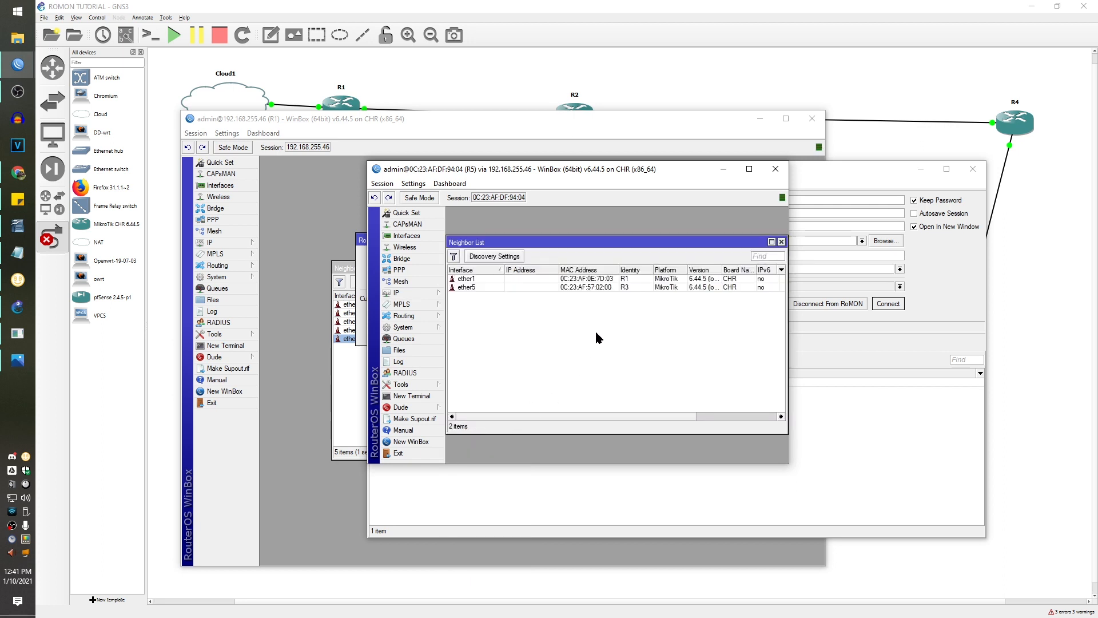
{"action": "left_click", "coordinate": [617, 287]}
{"action": "right_click", "coordinate": [605, 287]}
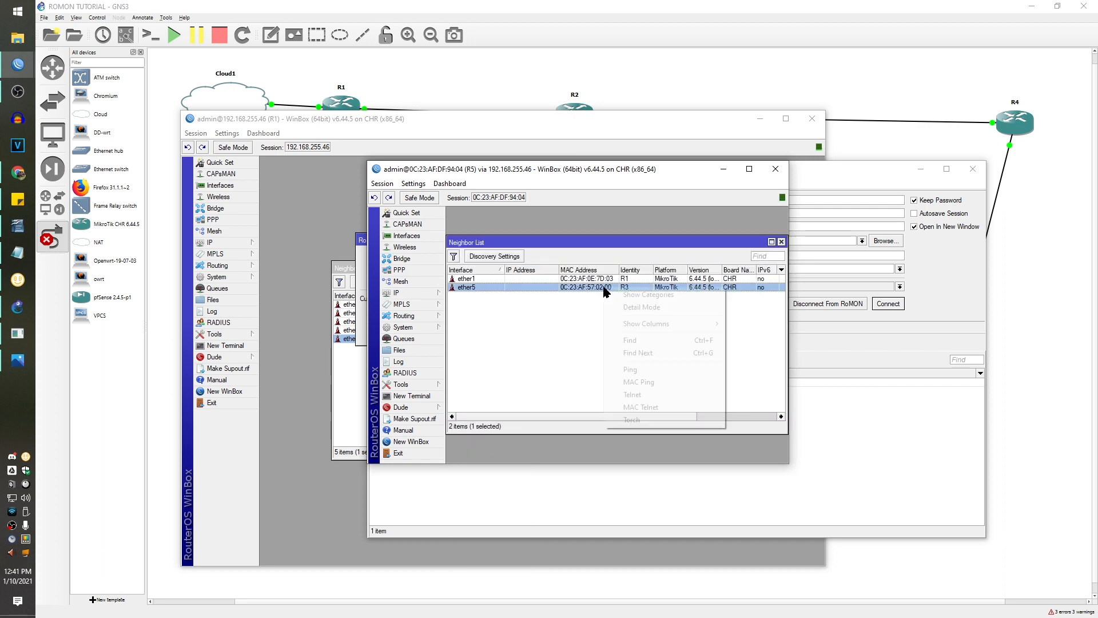
{"action": "left_click", "coordinate": [666, 407]}
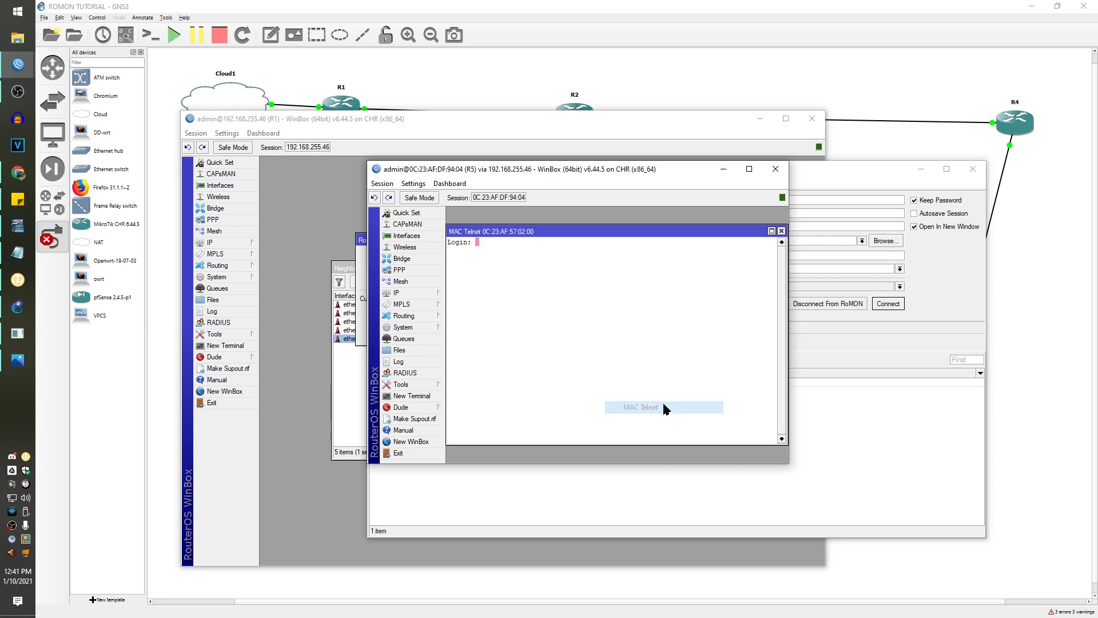
- Log into R3 as admin and enter the /tool romon configuration level
{"action": "type", "text": "admin"}
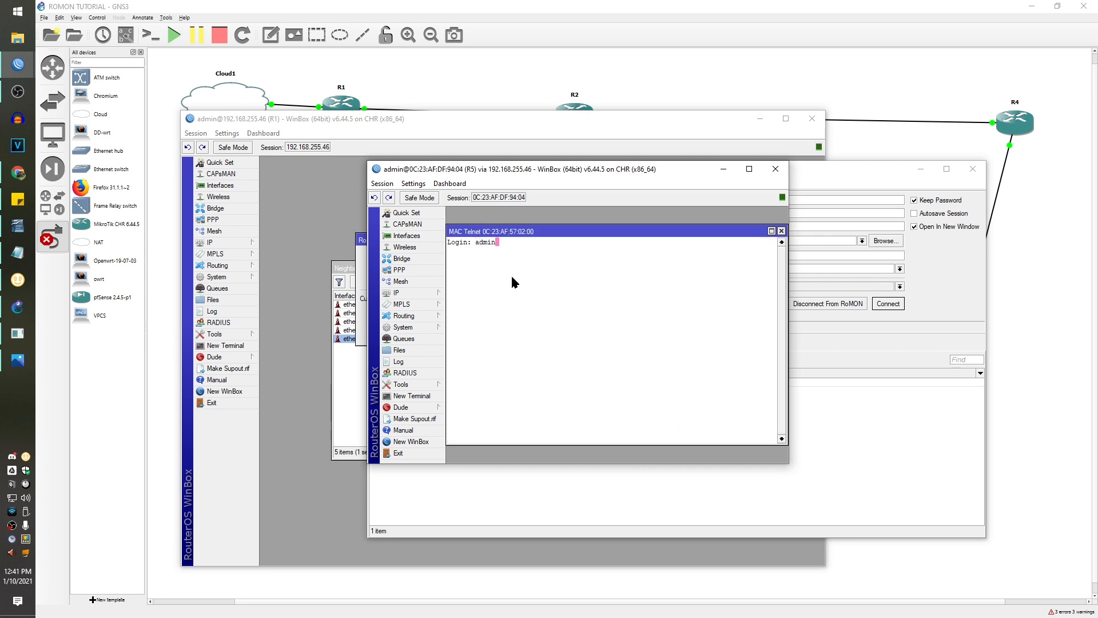
{"action": "key", "text": "Return"}
{"action": "key", "text": "Return"}
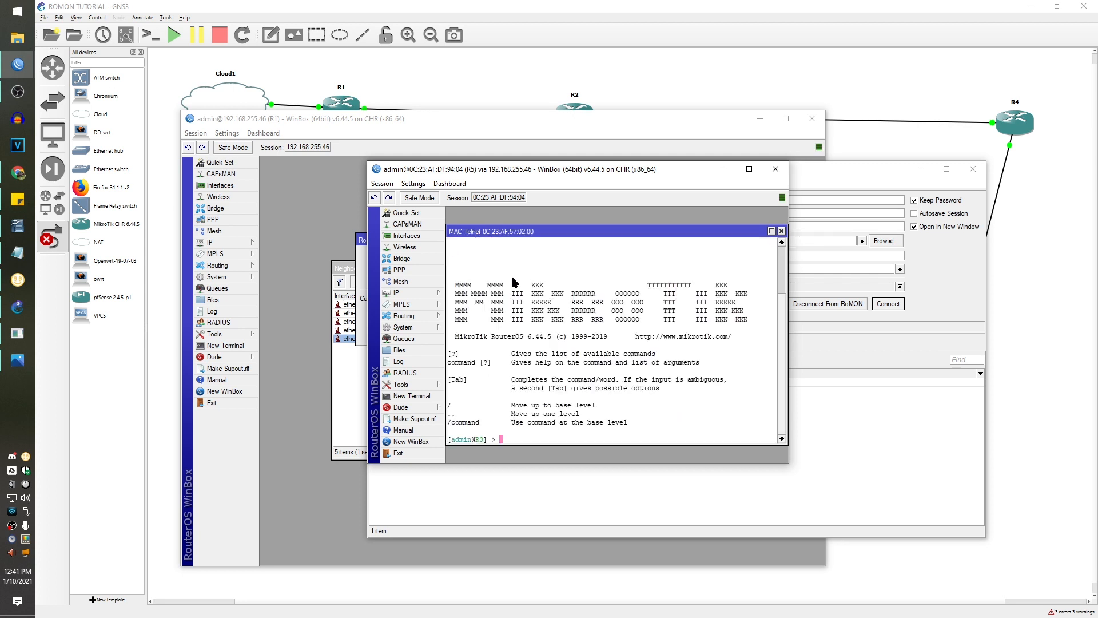
{"action": "type", "text": "tool"}
{"action": "key", "text": "Return"}
{"action": "type", "text": "romon"}
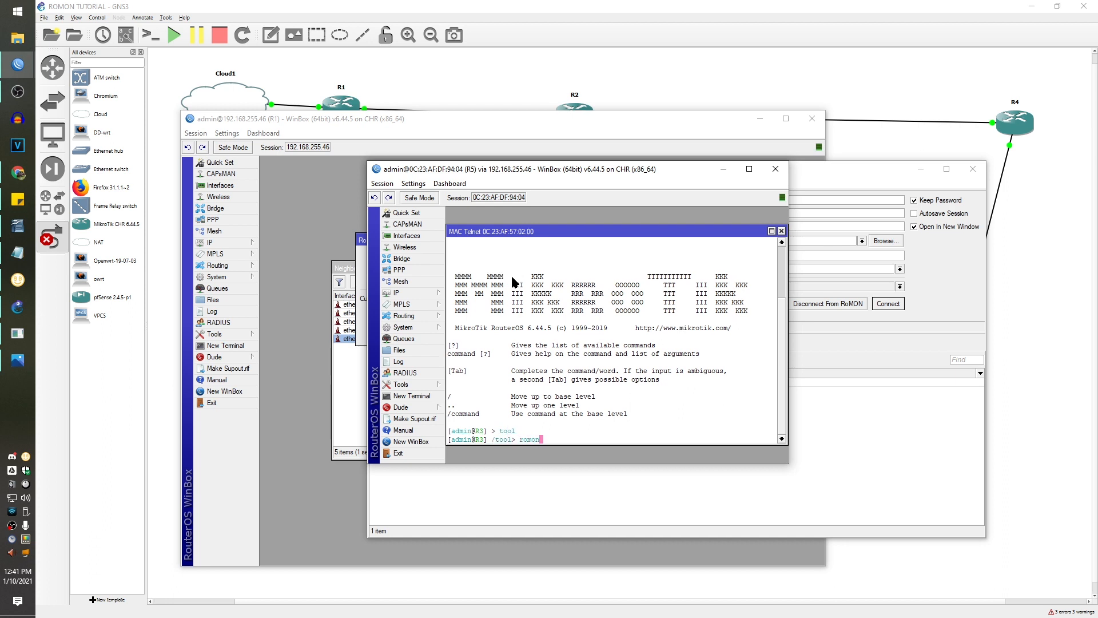
{"action": "key", "text": "Return"}
- Run set with the shared secret and enabled=yes to turn on RoMON on R3
{"action": "type", "text": "se"}
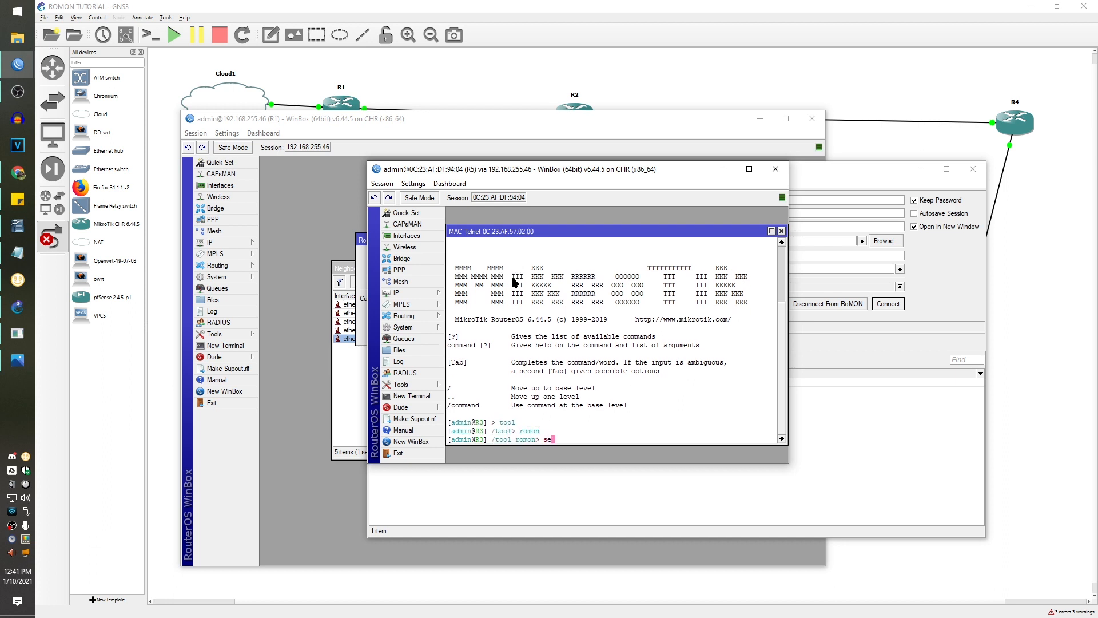
{"action": "key", "text": "Tab"}
{"action": "key", "text": "Tab"}
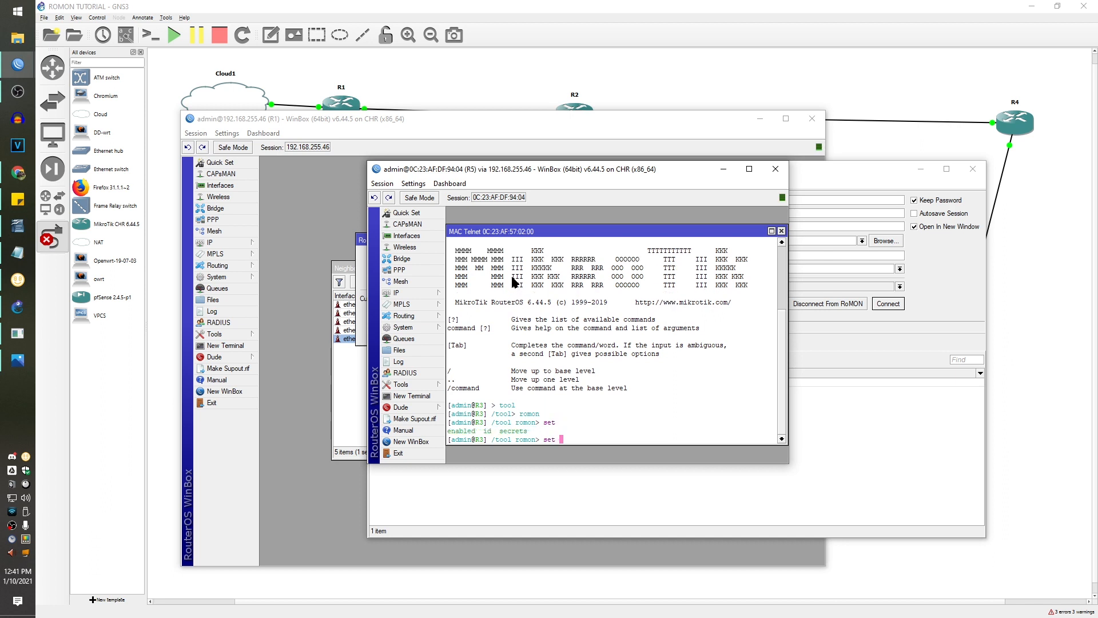
{"action": "key", "text": "Tab"}
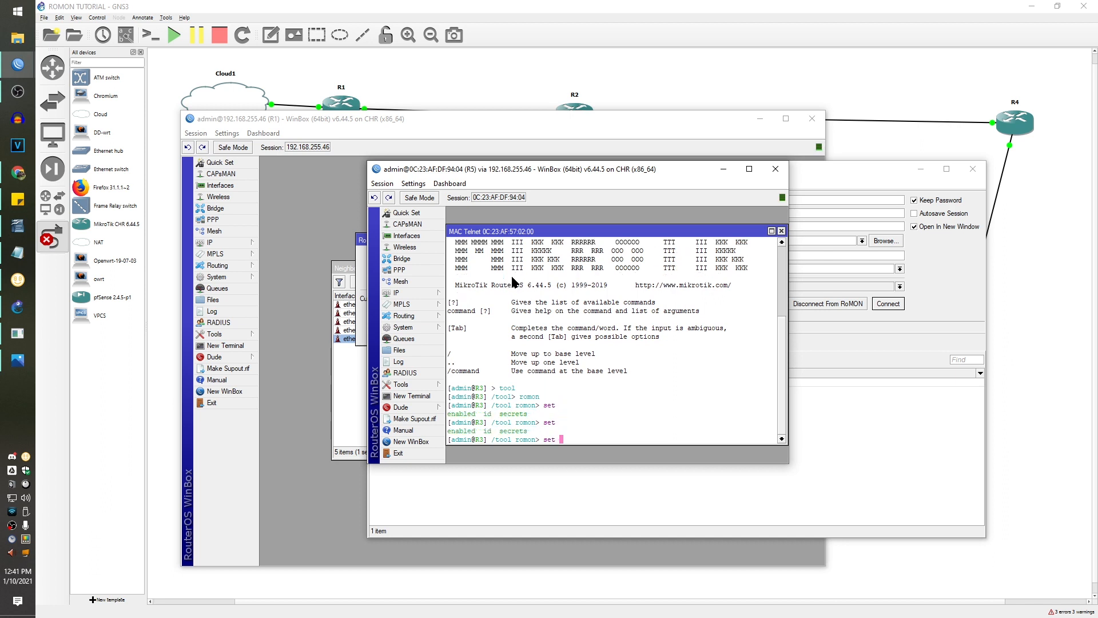
{"action": "type", "text": "secrets="}
{"action": "type", "text": "secret"}
{"action": "type", "text": " set"}
{"action": "key", "text": "BackSpace"}
{"action": "key", "text": "BackSpace"}
{"action": "key", "text": "BackSpace"}
{"action": "key", "text": "Tab"}
{"action": "key", "text": "Tab"}
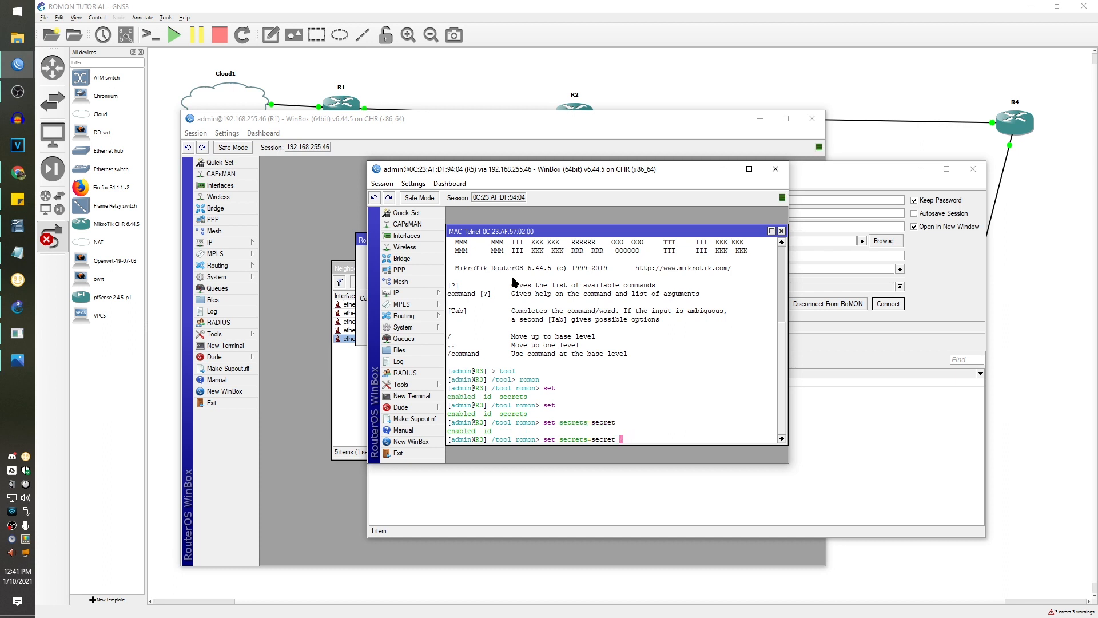
{"action": "type", "text": "en"}
{"action": "key", "text": "Tab"}
{"action": "type", "text": "yes id="}
{"action": "key", "text": "BackSpace"}
{"action": "key", "text": "BackSpace"}
{"action": "key", "text": "BackSpace"}
{"action": "key", "text": "Return"}
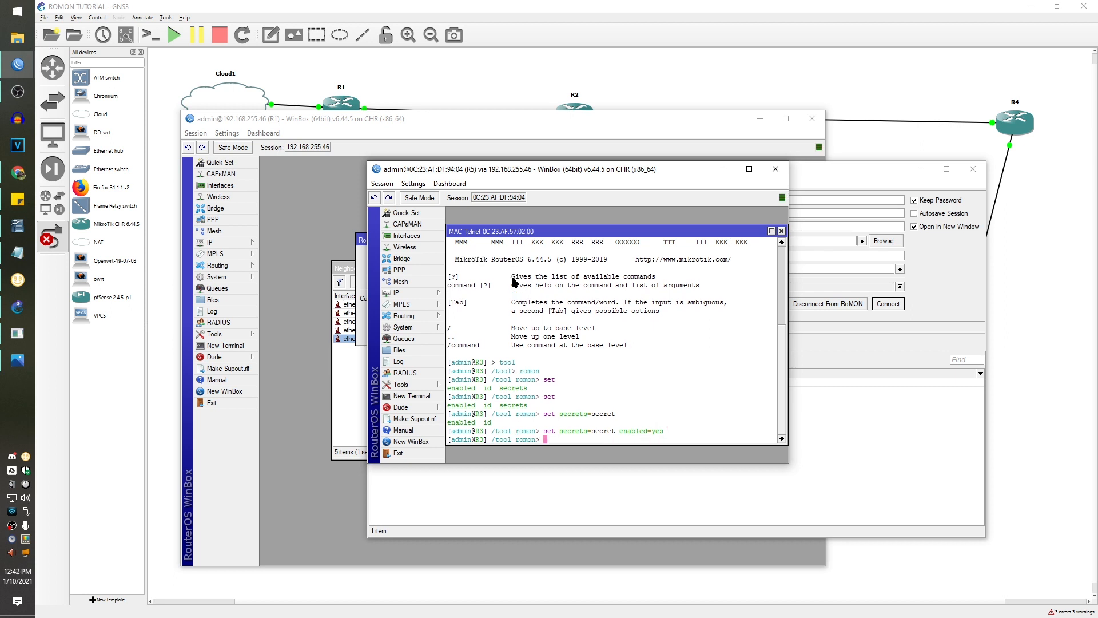
- Check R3 appears two hops away at cost 400, then close R1's RoMON settings and neighbor list
{"action": "left_click", "coordinate": [944, 273]}
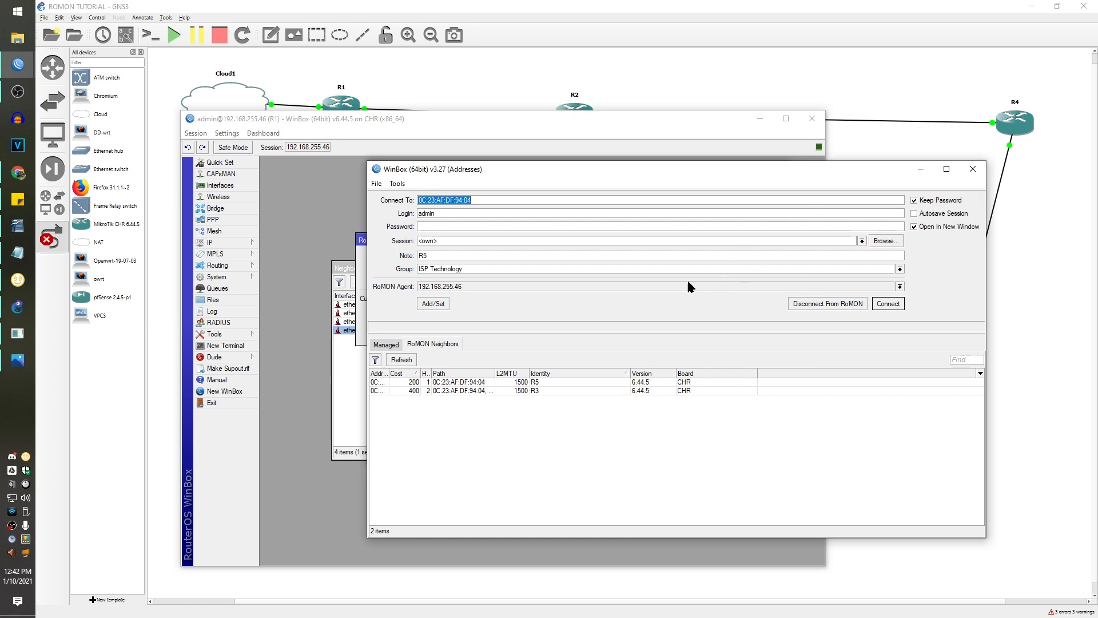
{"action": "left_click", "coordinate": [361, 282]}
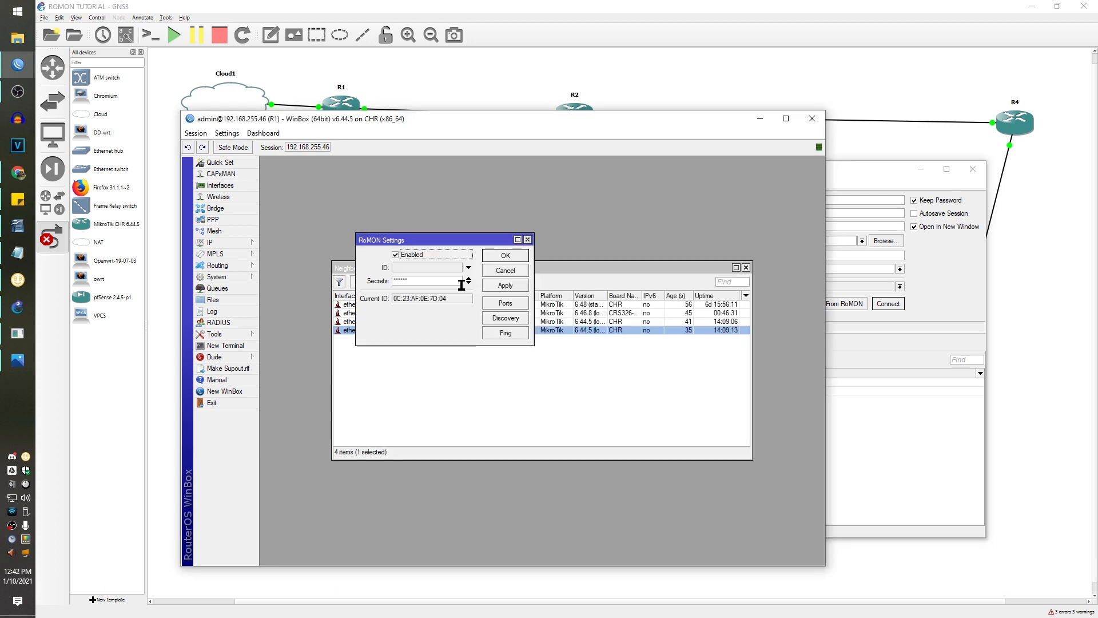
{"action": "left_click", "coordinate": [506, 256]}
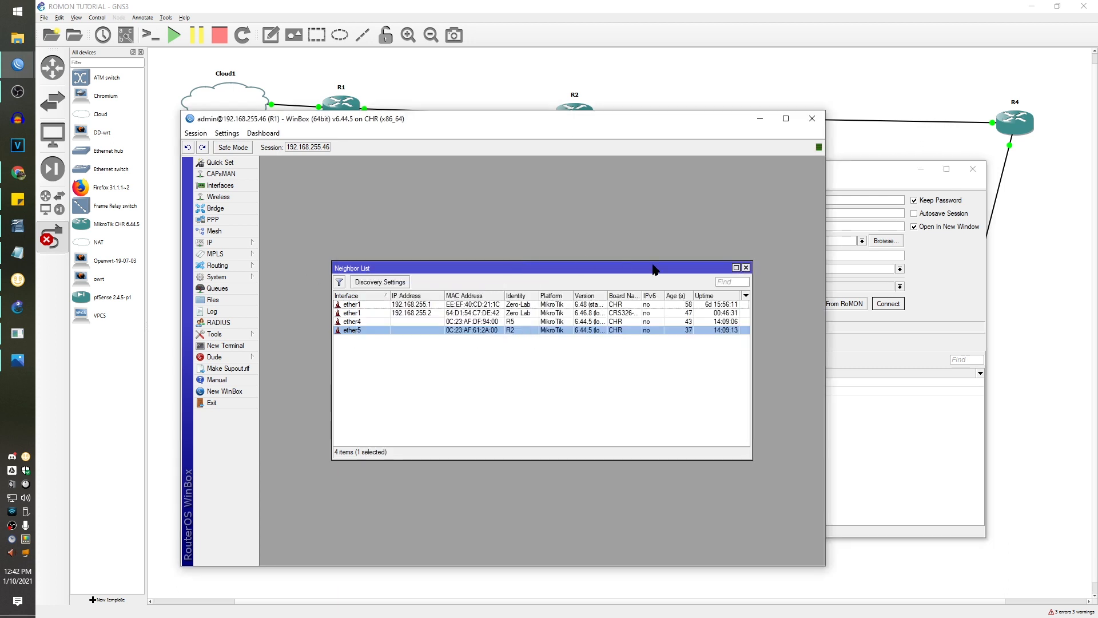
{"action": "left_click", "coordinate": [746, 267]}
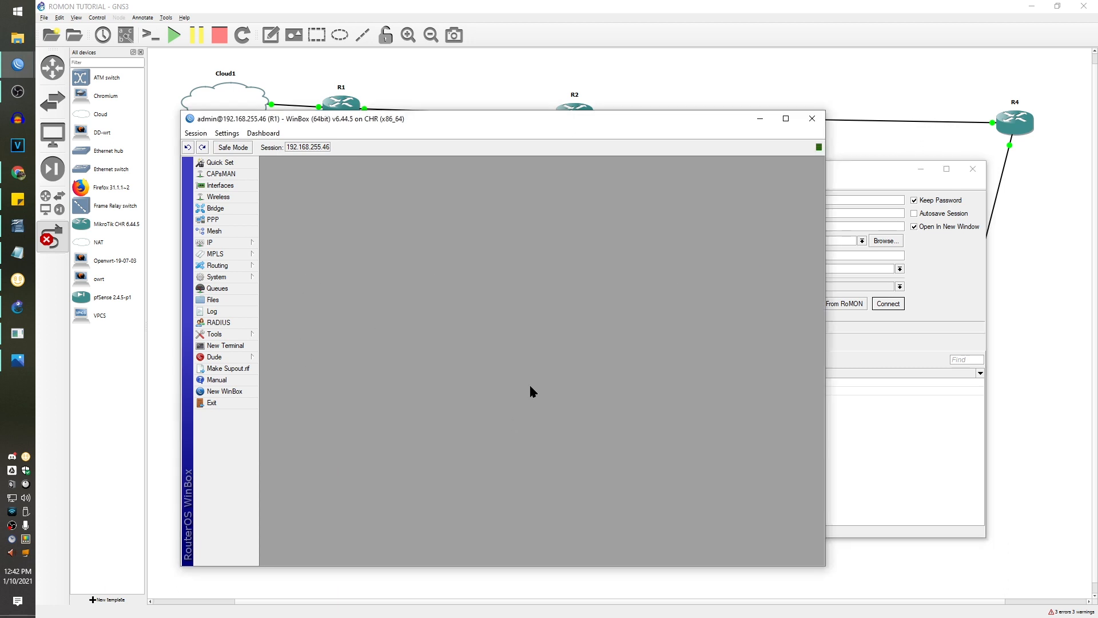